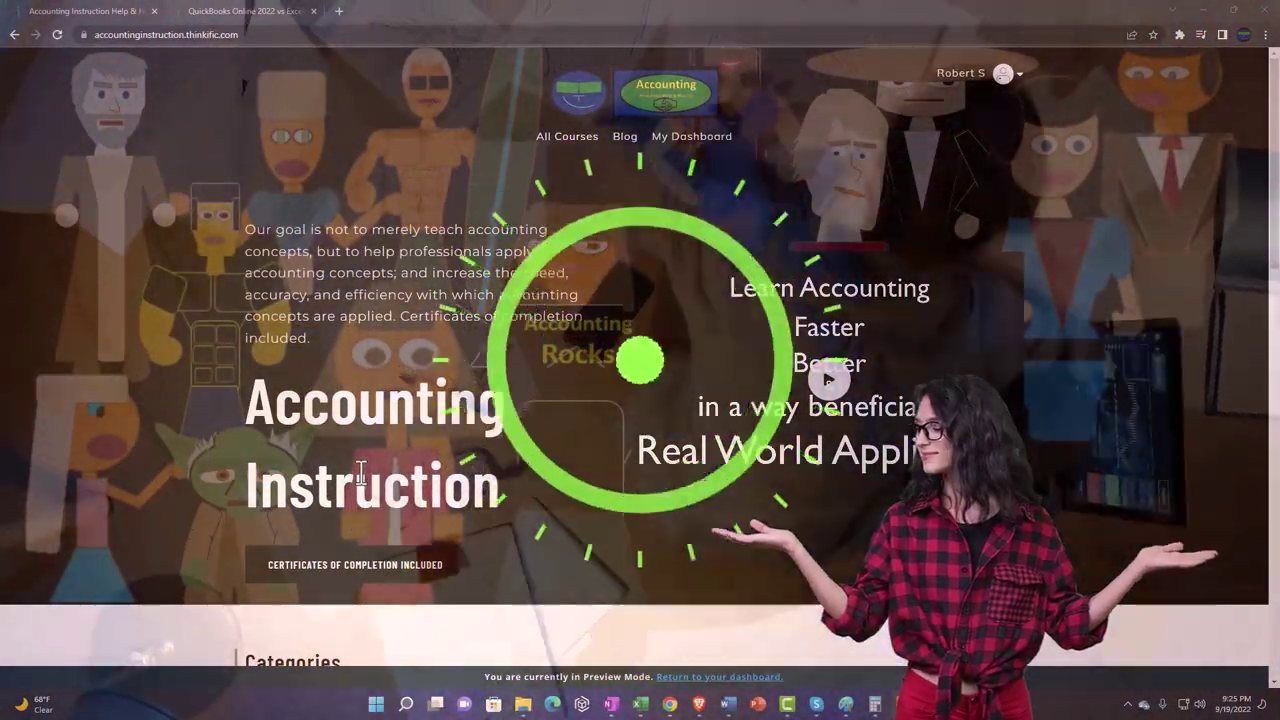
# - Browse the course categories on the Accounting Instruction site and look through the lesson list of the QuickBooks Online 2022 vs Excel course
pyautogui.scroll(-6, 176, 550)
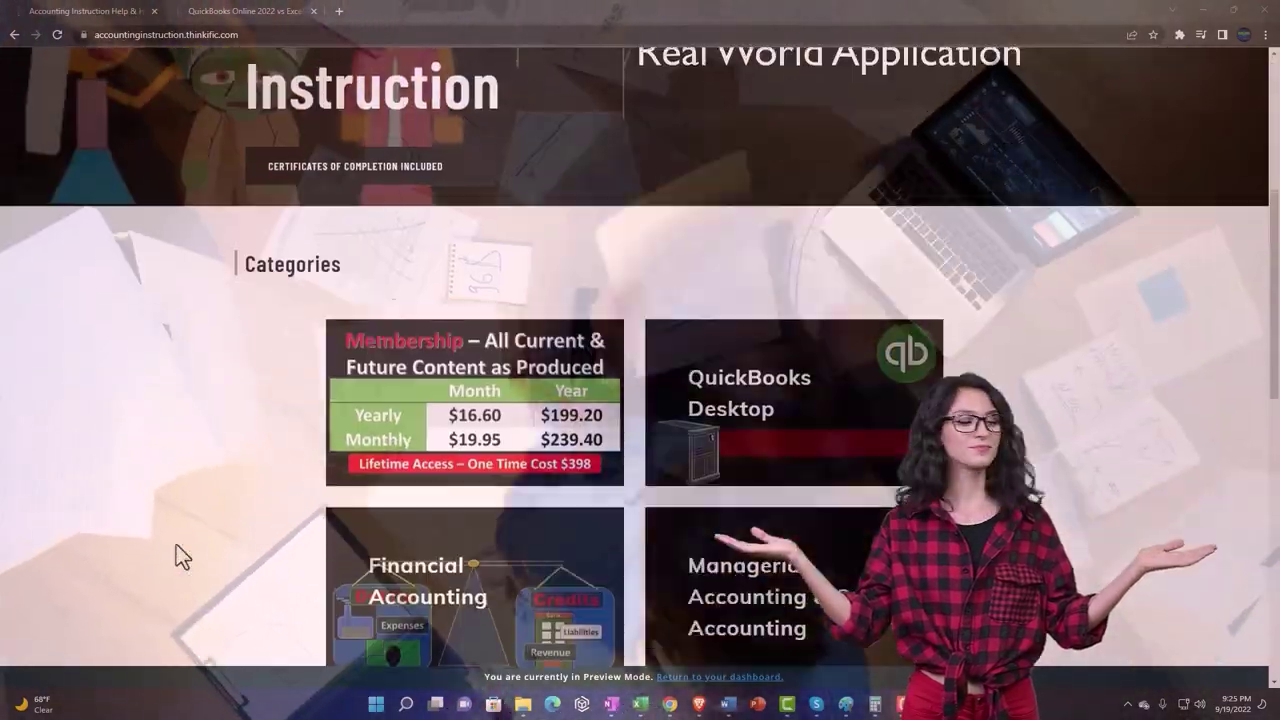
pyautogui.scroll(-4, 176, 548)
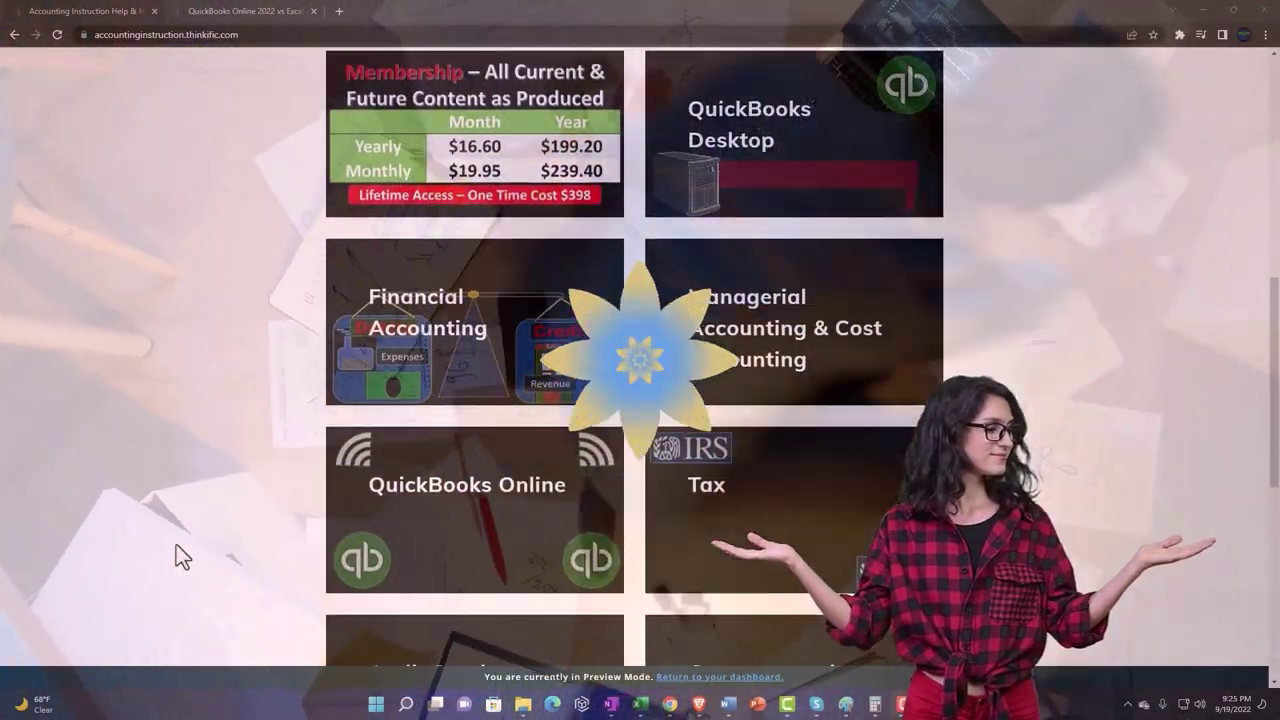
pyautogui.scroll(-4, 176, 546)
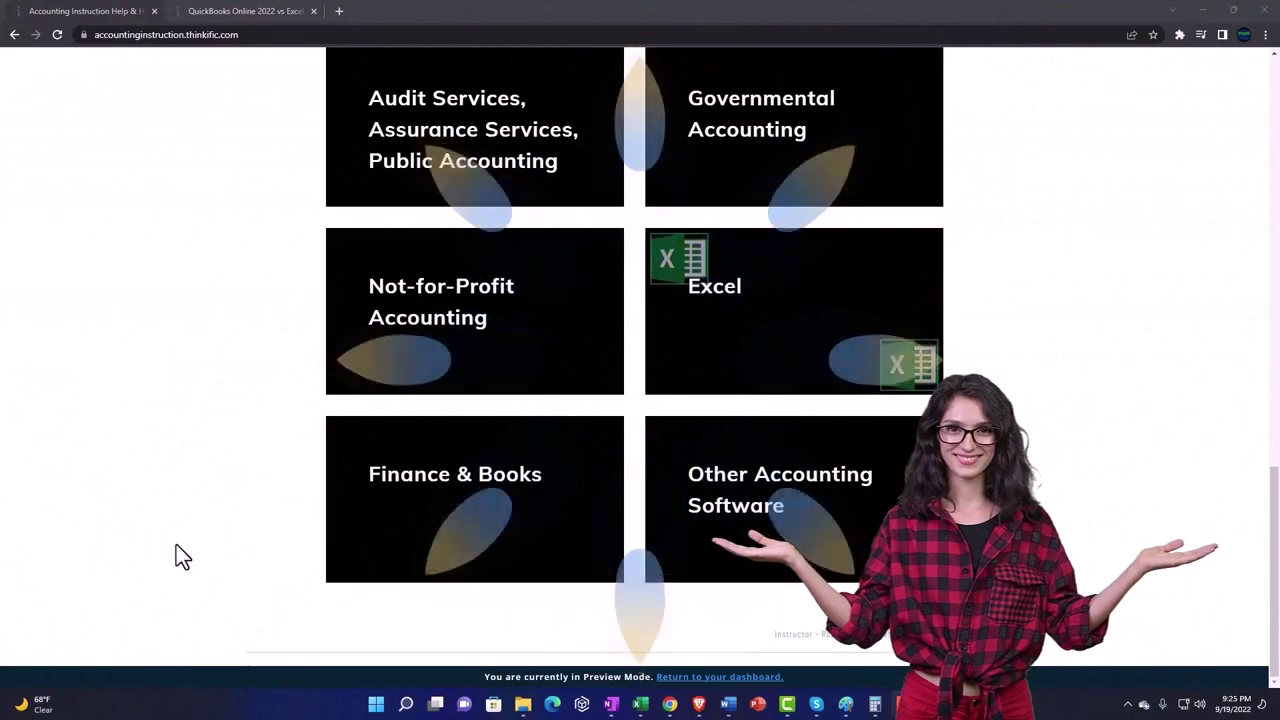
pyautogui.click(228, 12)
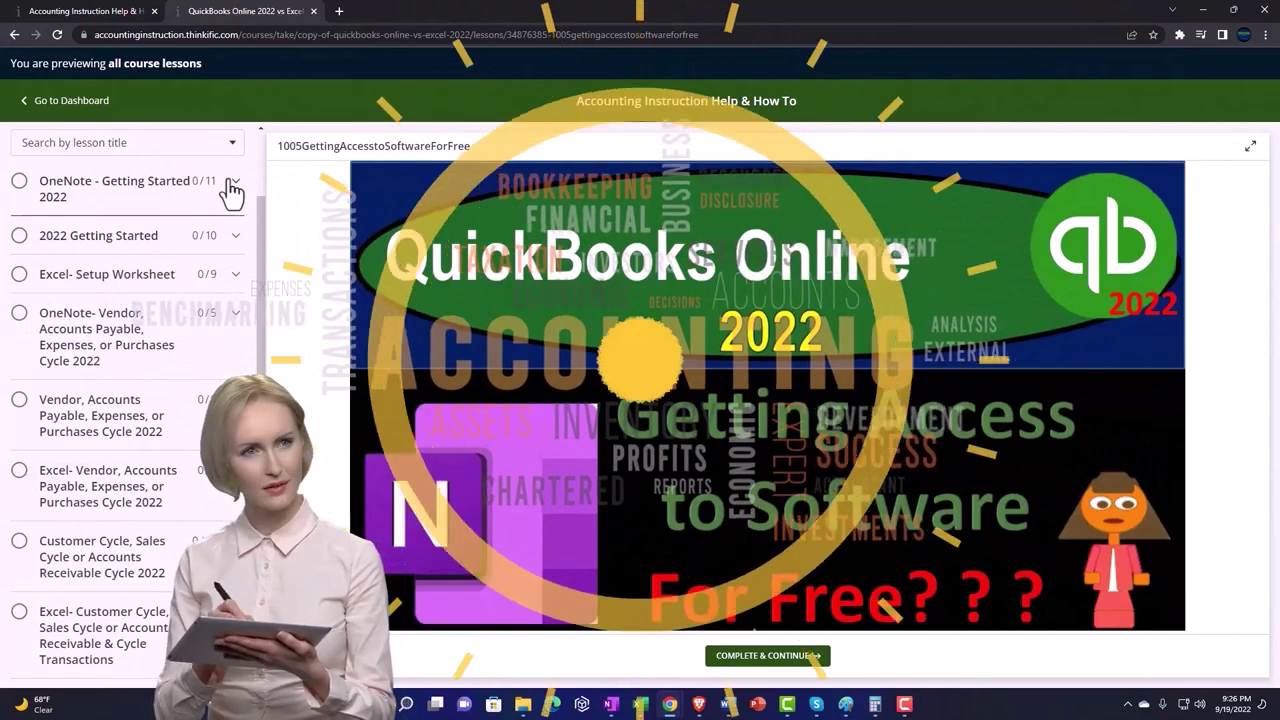
pyautogui.click(229, 184)
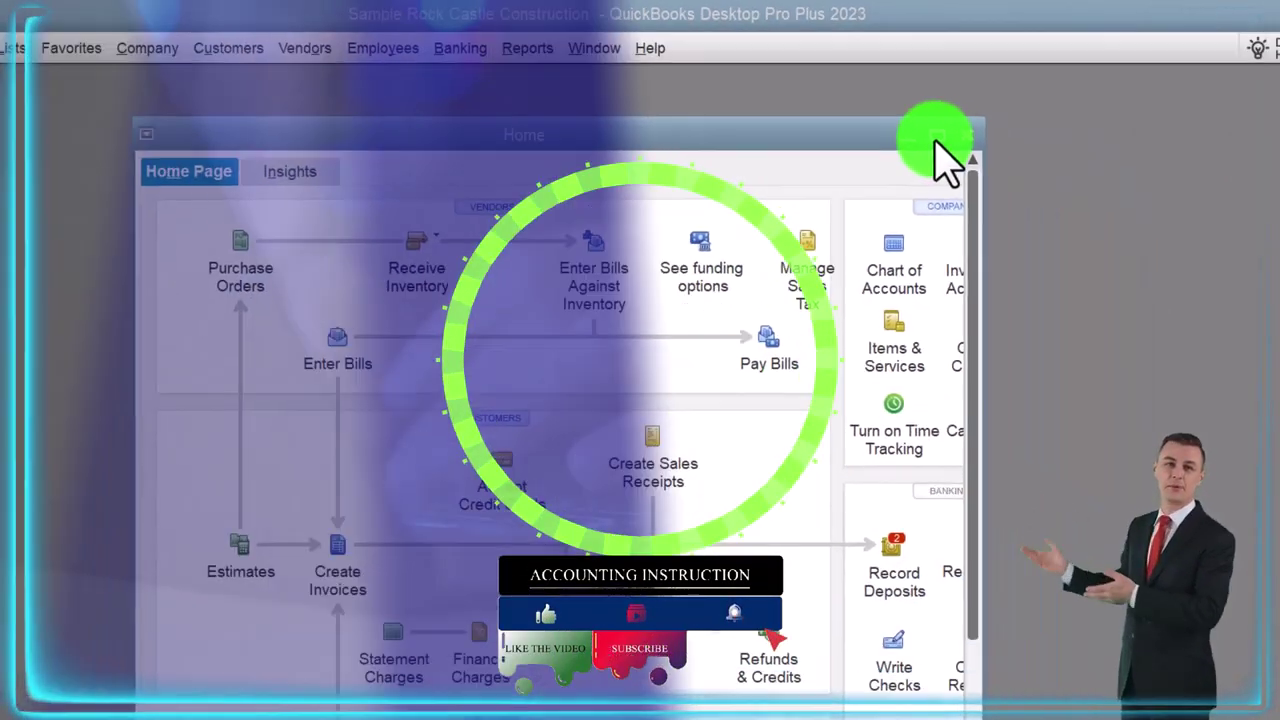
# - Maximize the home page window and check the display settings for the icon bar and open window list
pyautogui.click(1078, 200)
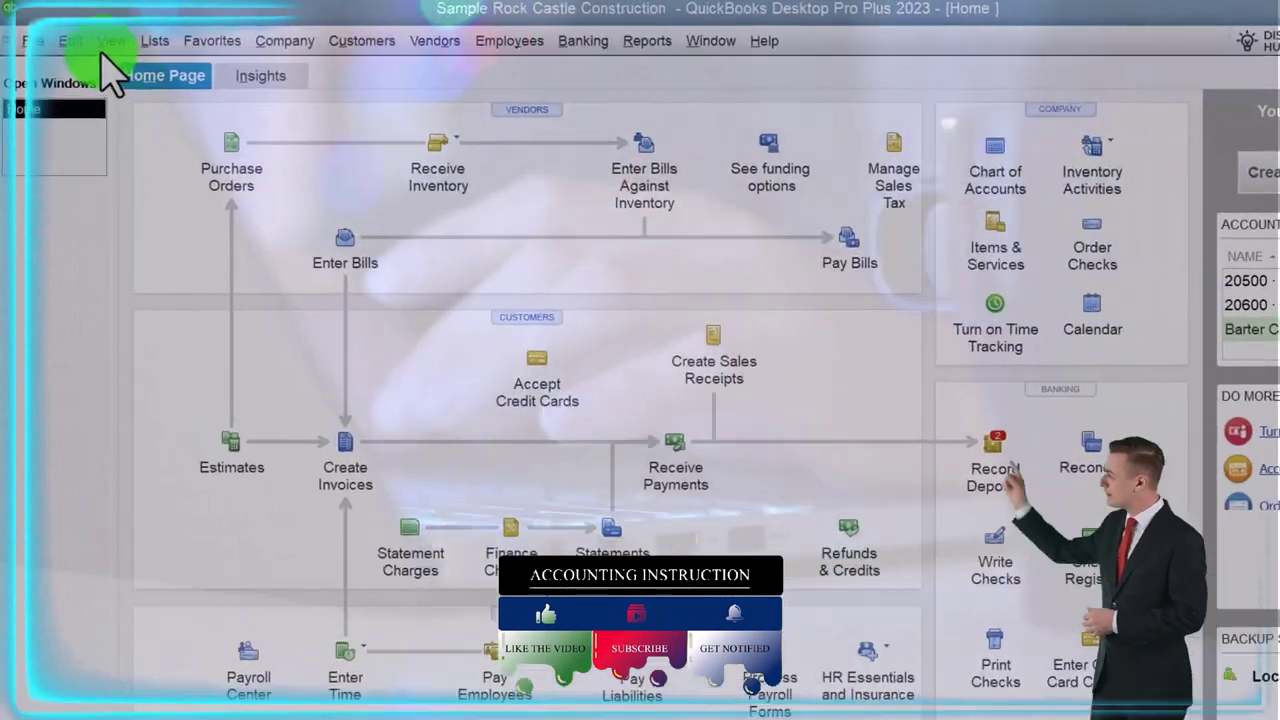
pyautogui.click(95, 39)
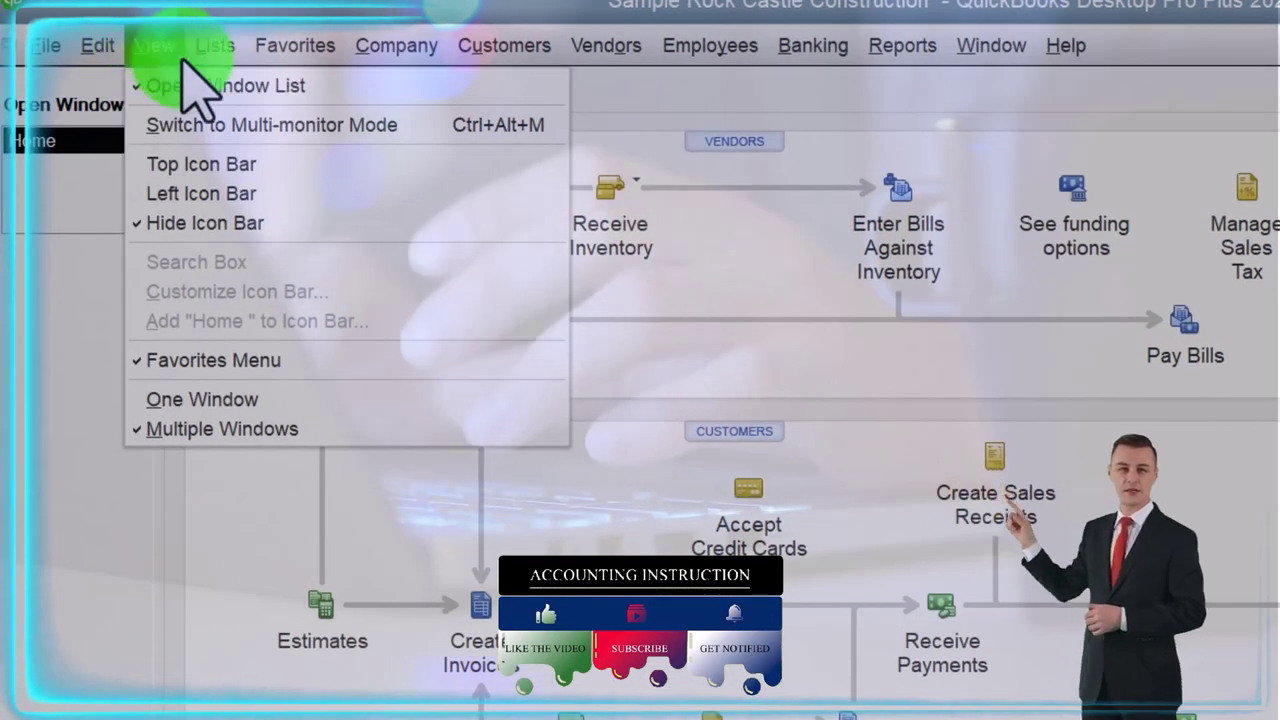
pyautogui.click(102, 42)
pyautogui.click(163, 52)
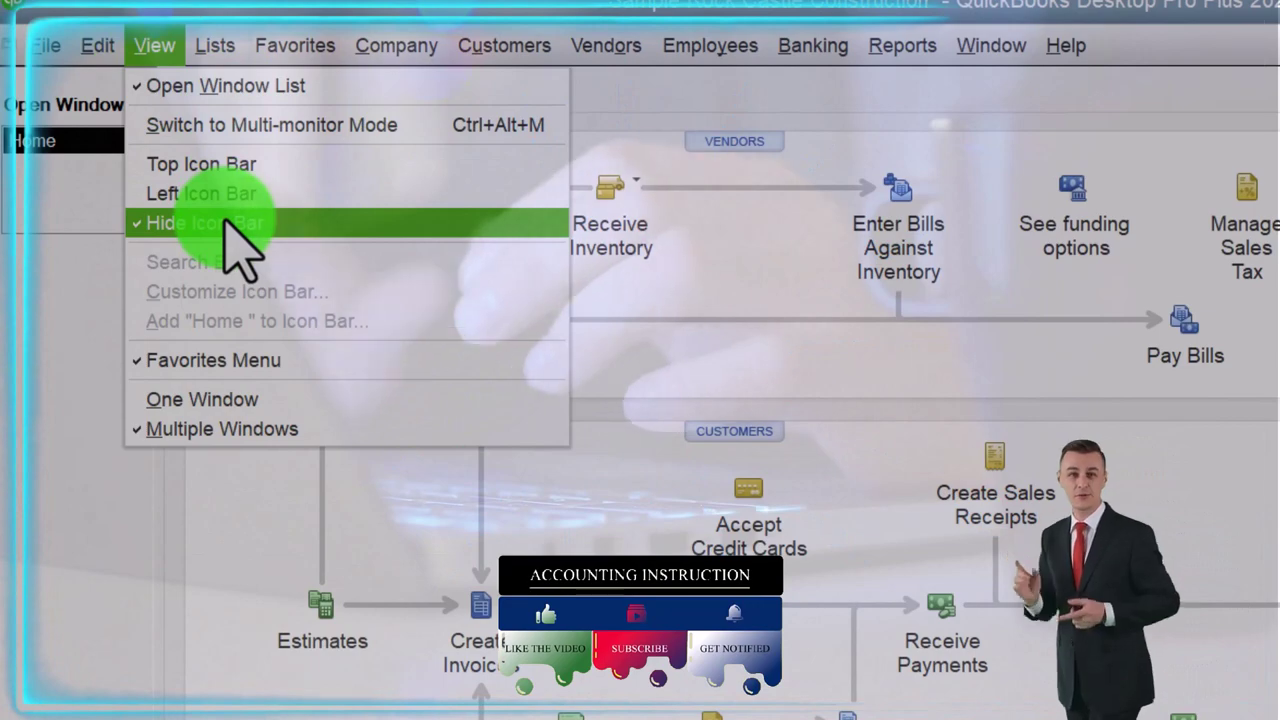
pyautogui.click(64, 268)
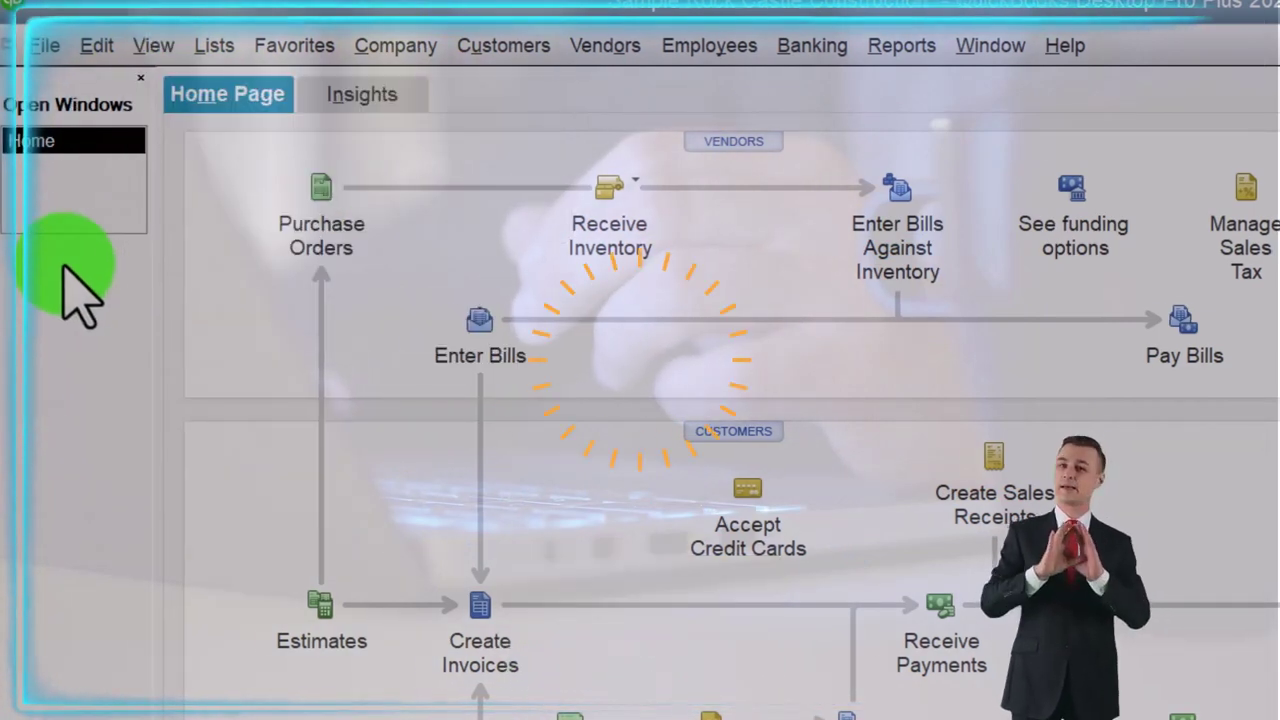
# - Open the Profit & Loss report and set its date range from 01/01/2024 to 12/31/2024
pyautogui.click(880, 48)
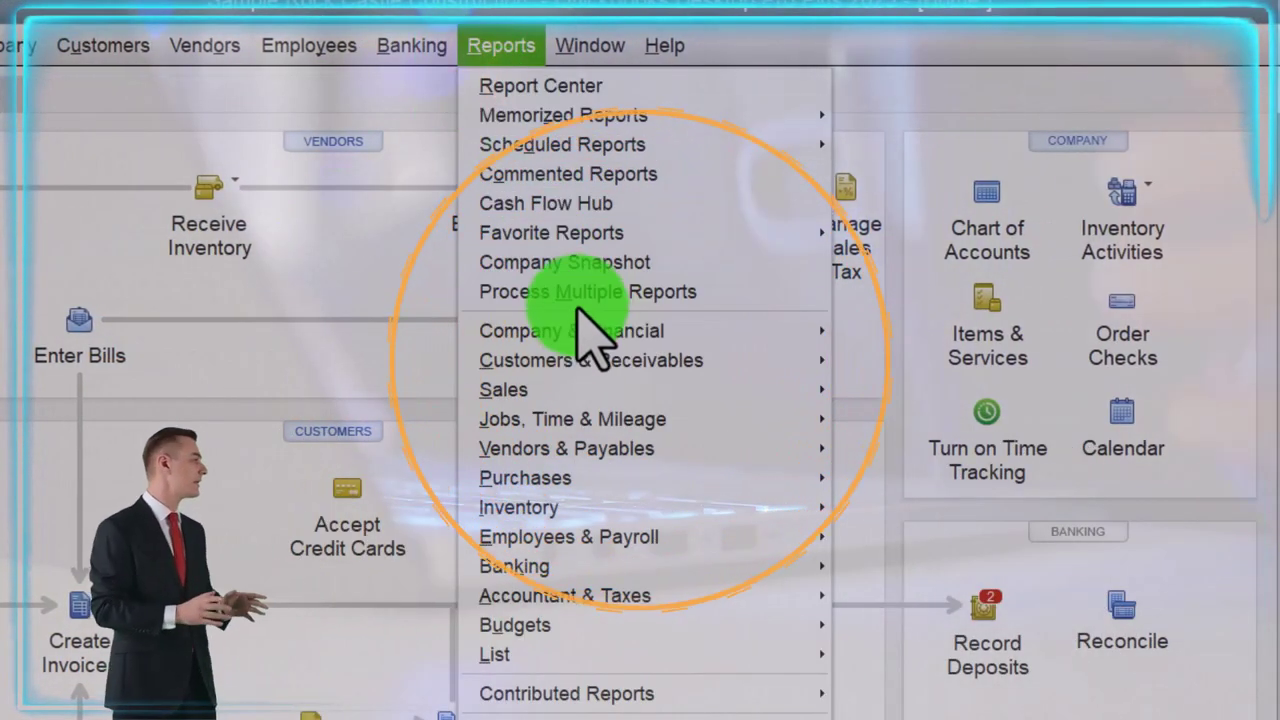
pyautogui.moveTo(590, 333)
pyautogui.click(915, 332)
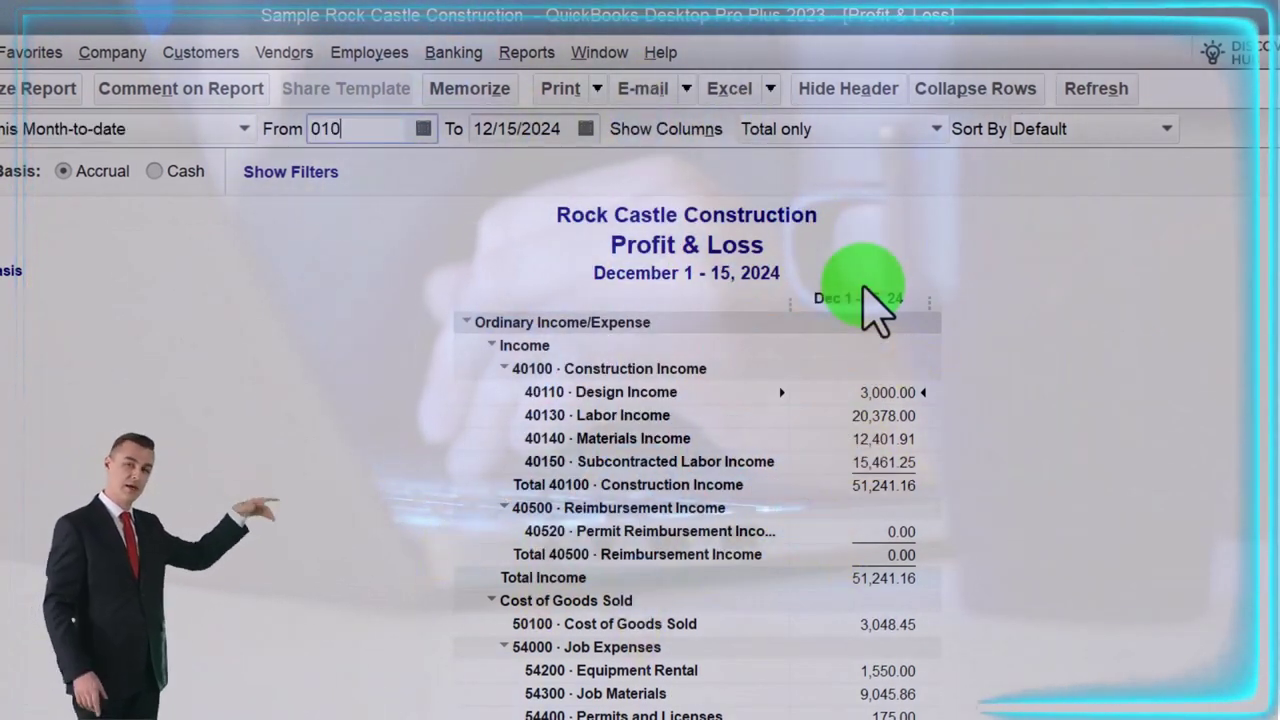
pyautogui.write('01/01/2024')
pyautogui.press('Tab')
pyautogui.write('123124')
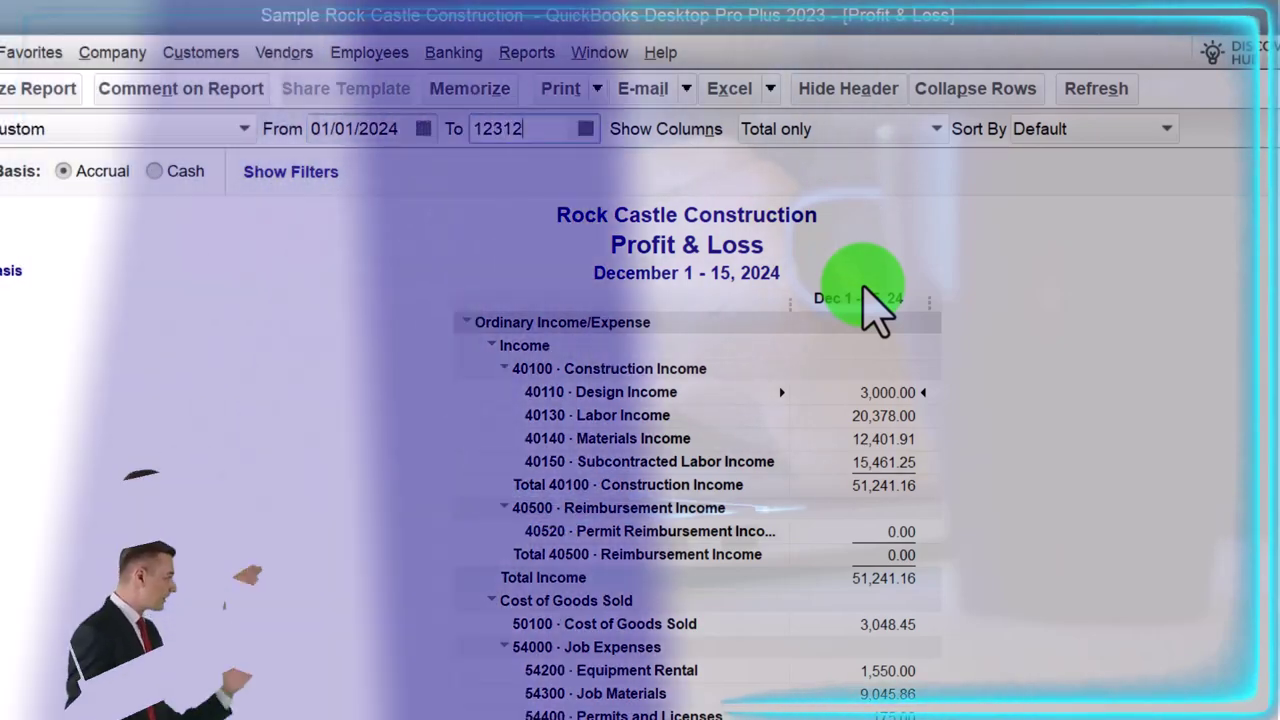
pyautogui.press('Tab')
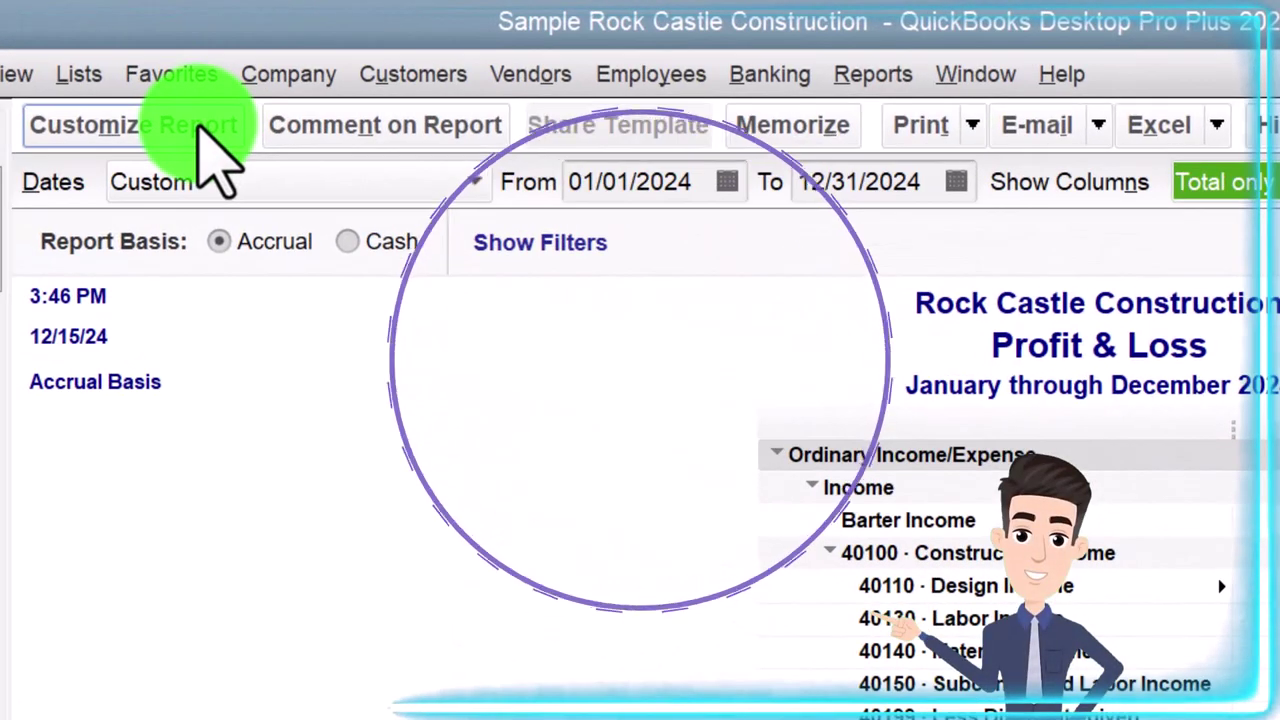
# - Customize the Profit & Loss report with font size 12, applying the change to all related fonts
pyautogui.click(200, 130)
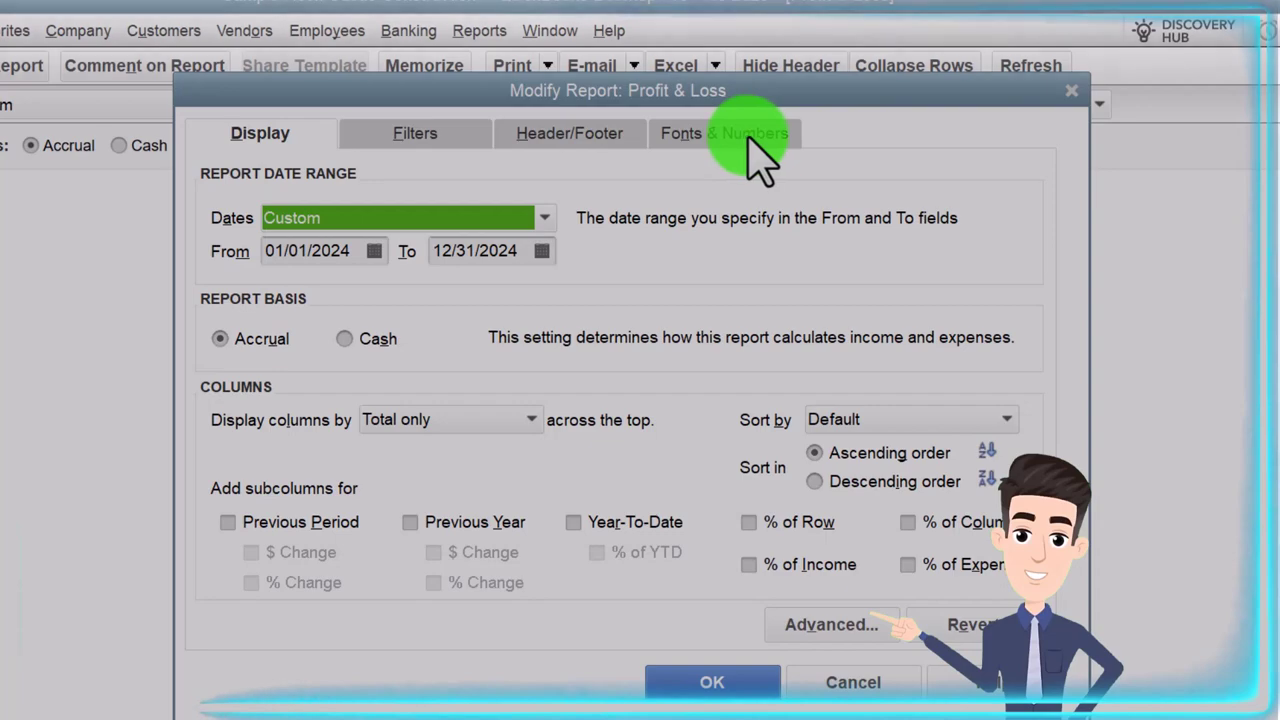
pyautogui.click(740, 133)
pyautogui.click(600, 463)
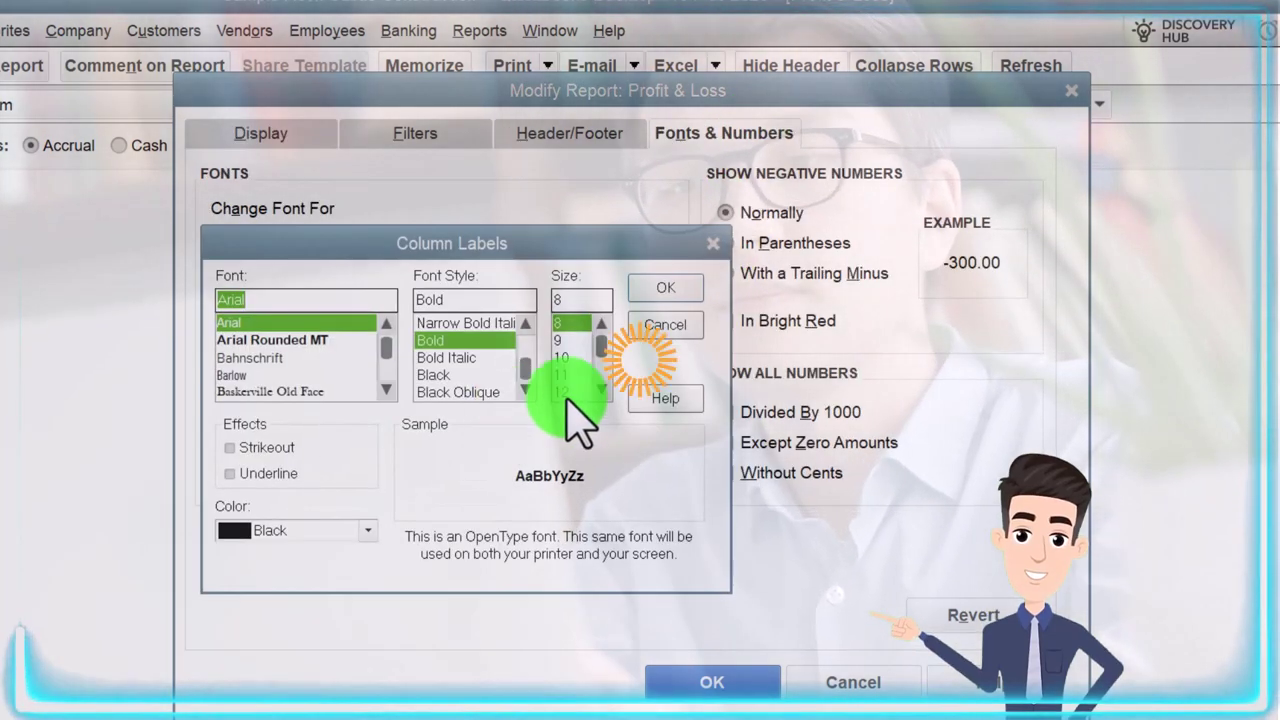
pyautogui.click(655, 290)
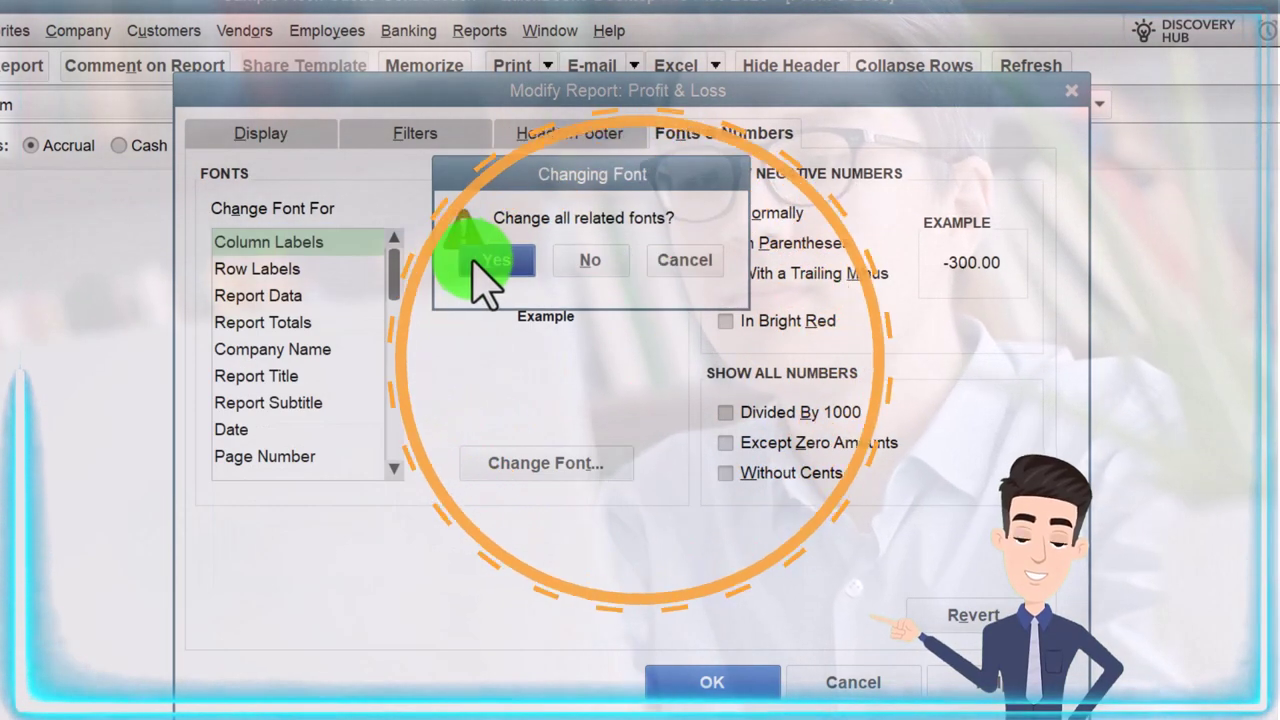
pyautogui.click(445, 265)
pyautogui.click(712, 683)
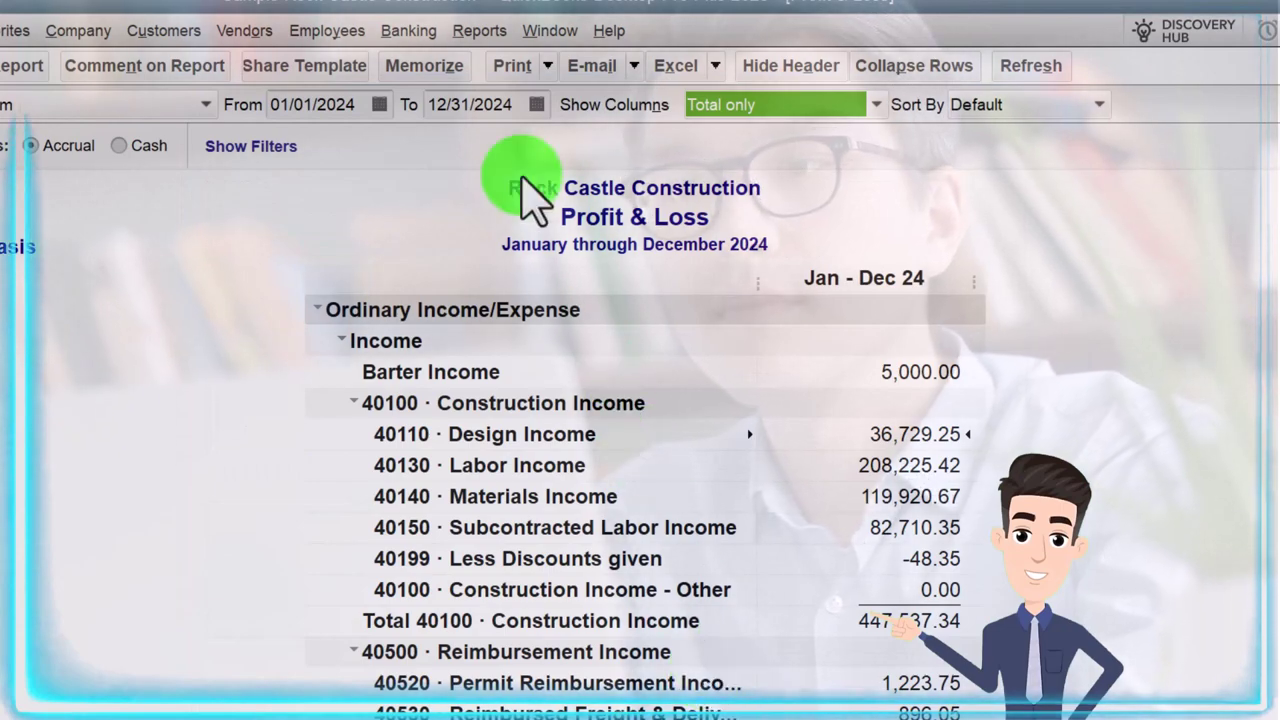
# - Open the Balance Sheet Standard report and set its date range to This Fiscal Year
pyautogui.click(480, 31)
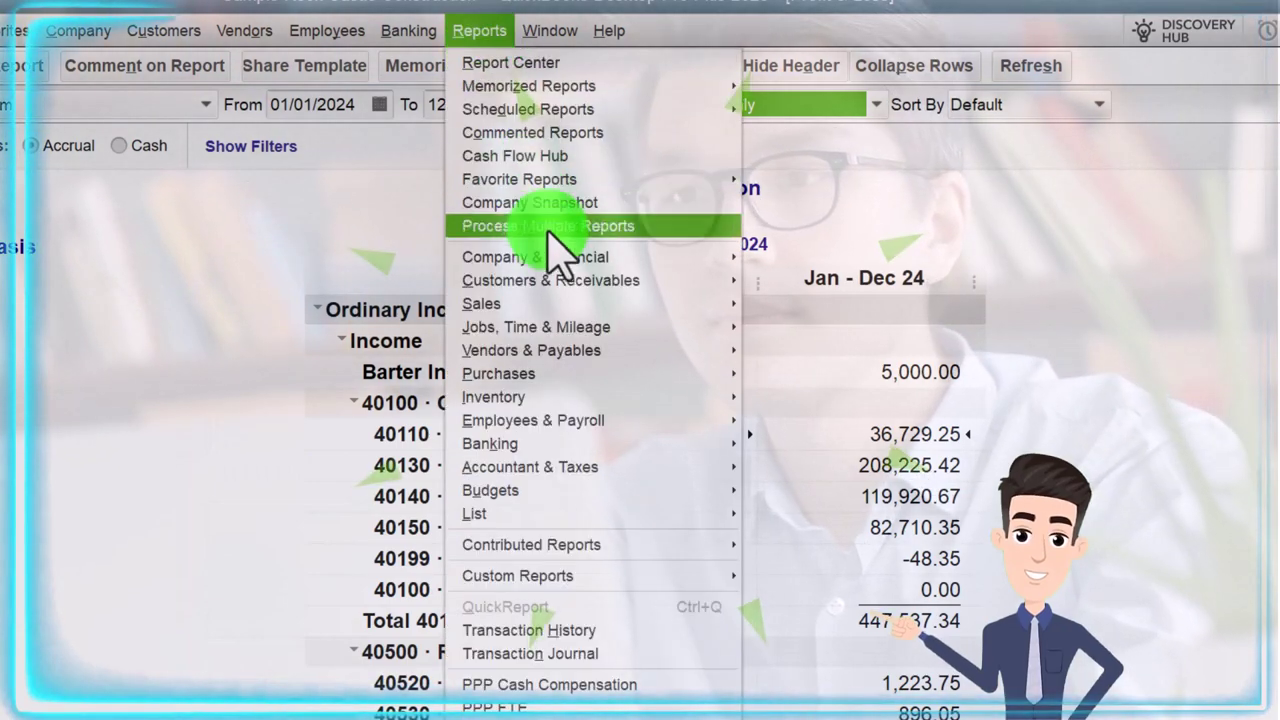
pyautogui.moveTo(560, 256)
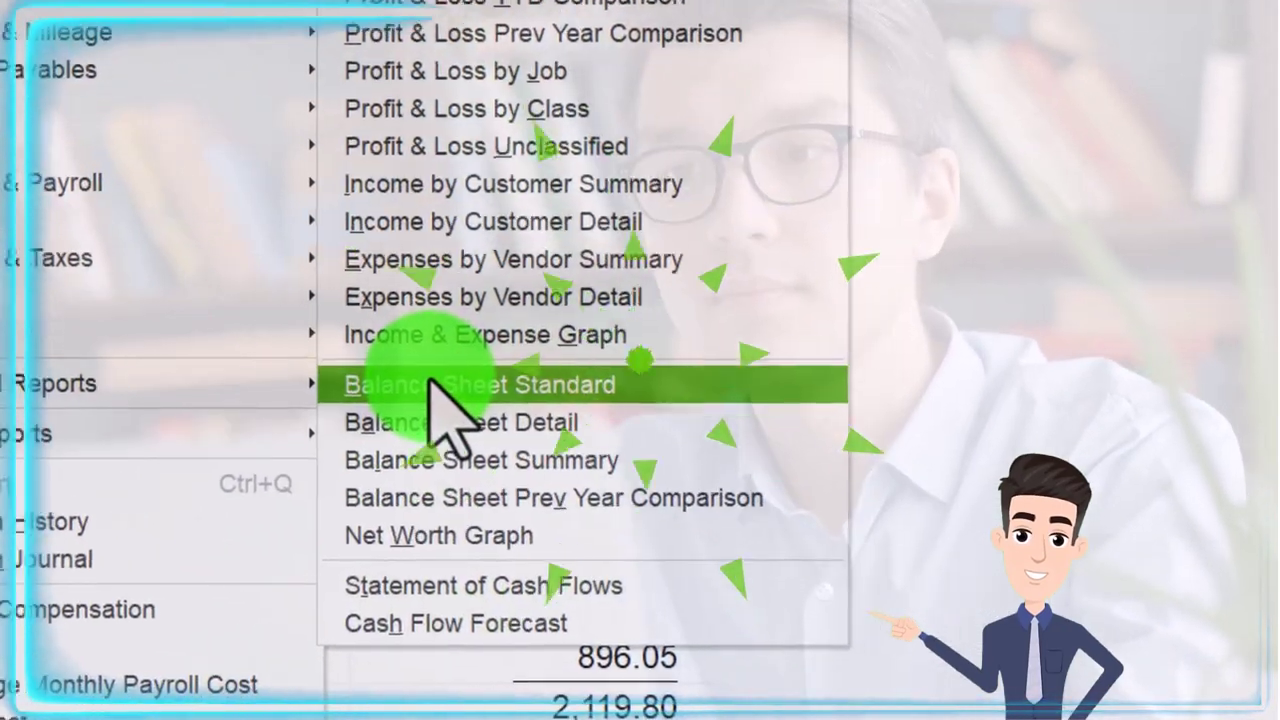
pyautogui.click(857, 620)
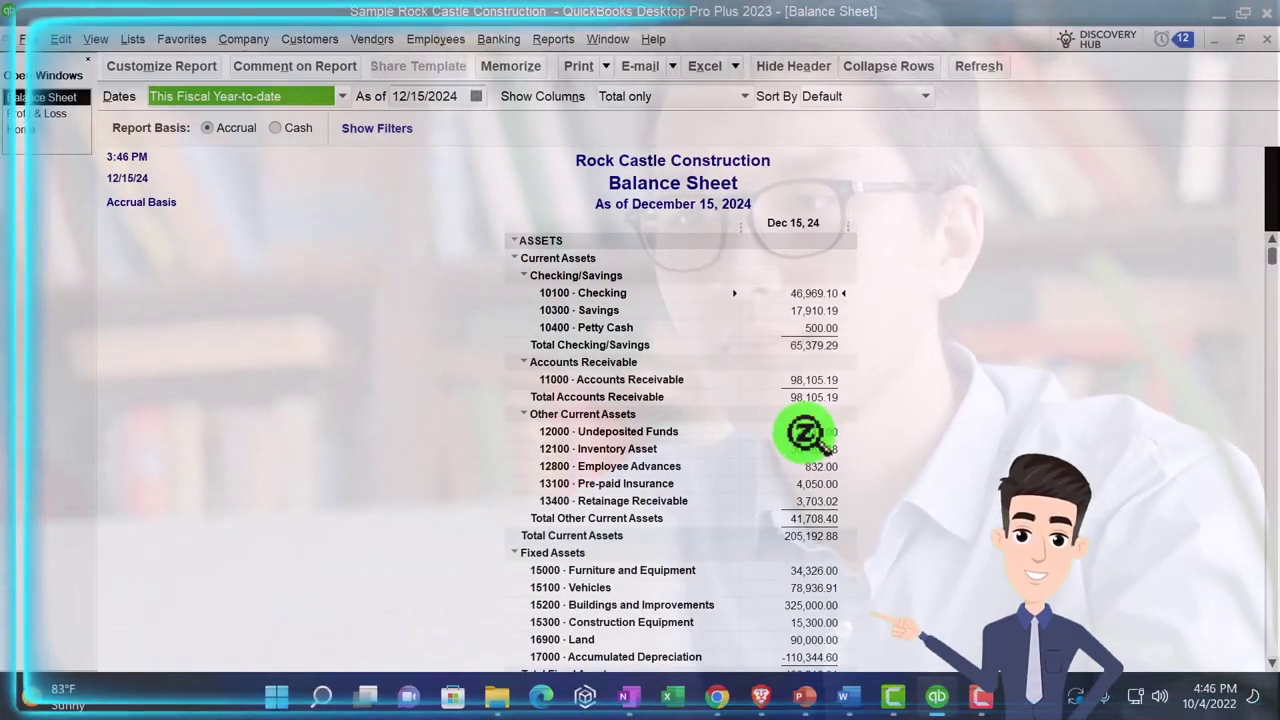
pyautogui.click(340, 96)
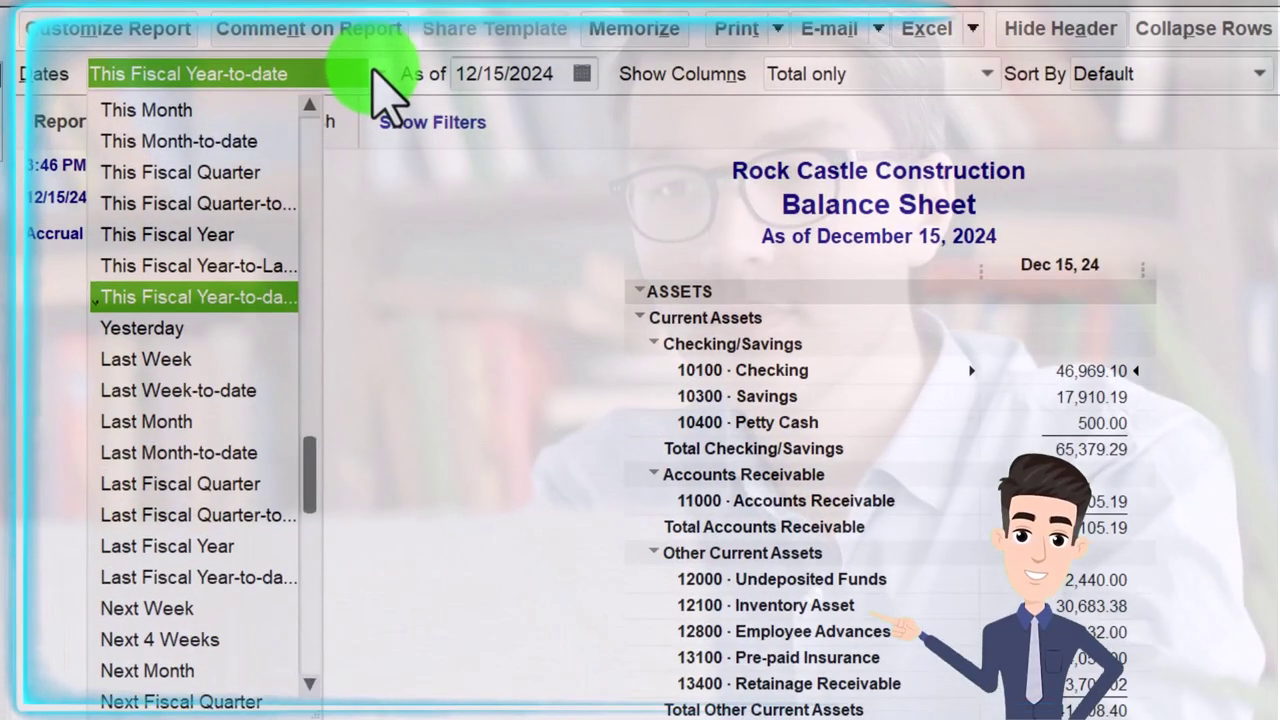
pyautogui.click(187, 236)
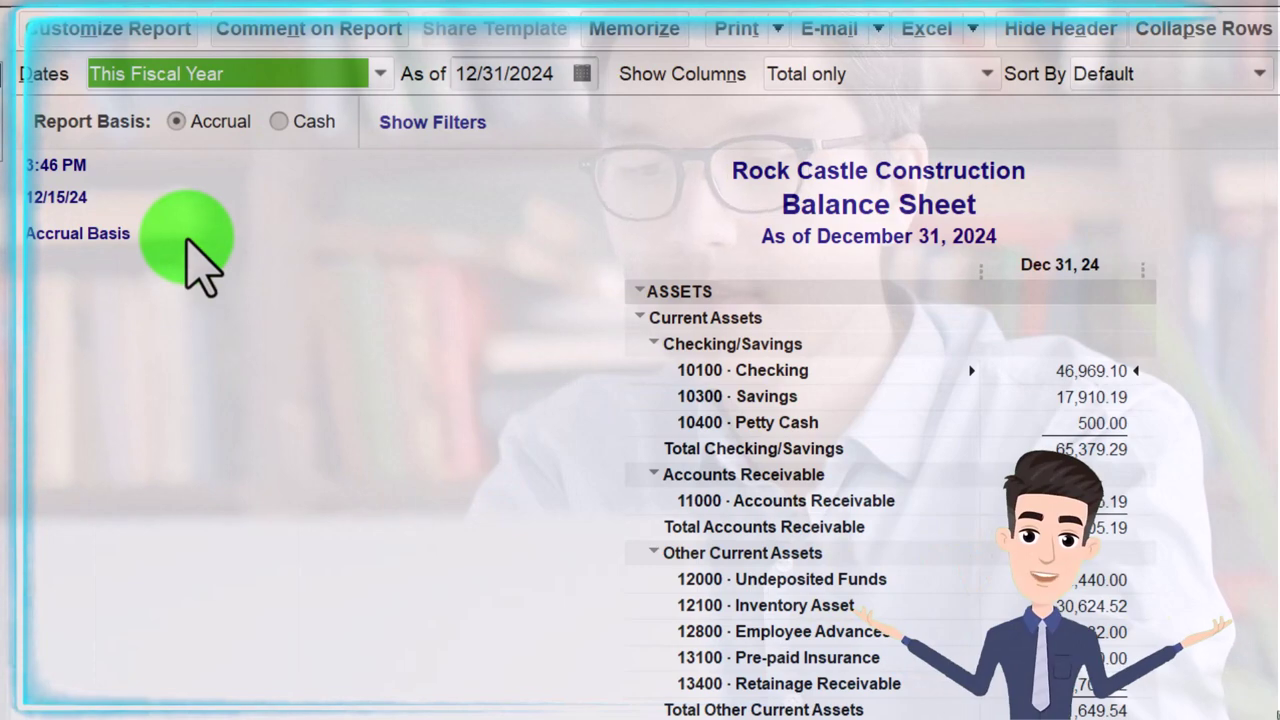
# - Customize the Balance Sheet report with font size 12, applying the change to all related fonts
pyautogui.click(115, 30)
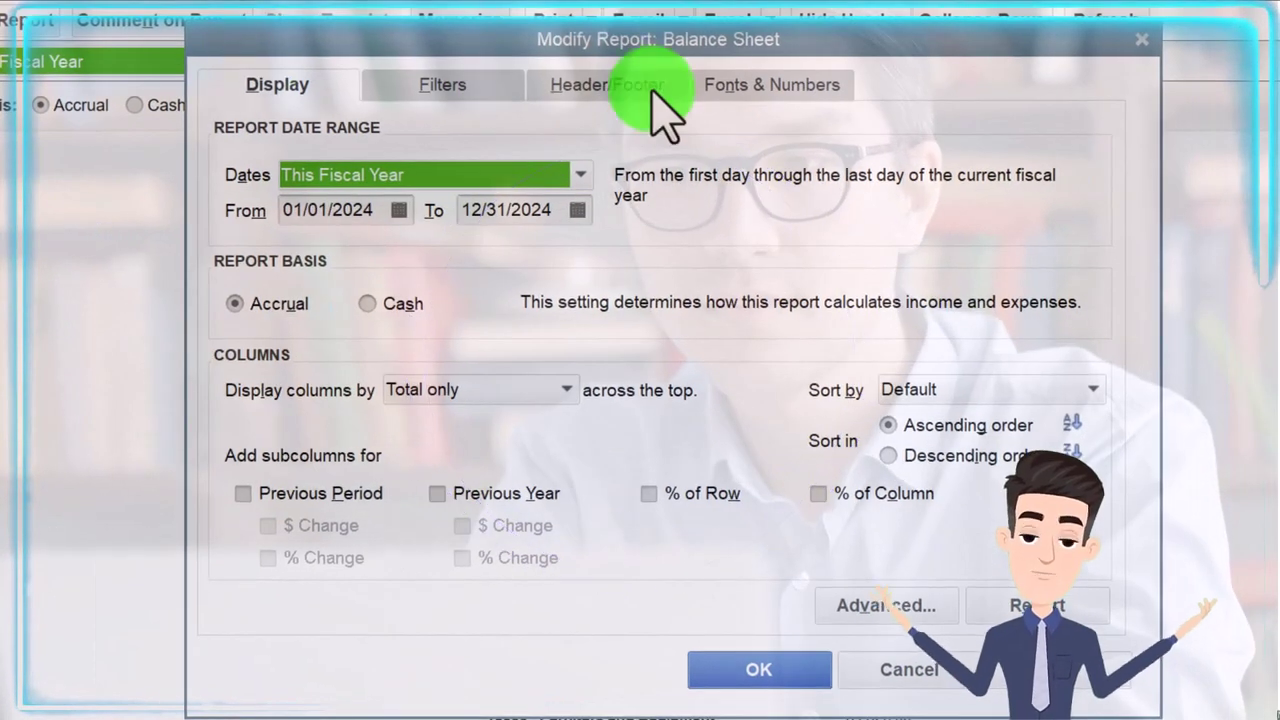
pyautogui.click(775, 90)
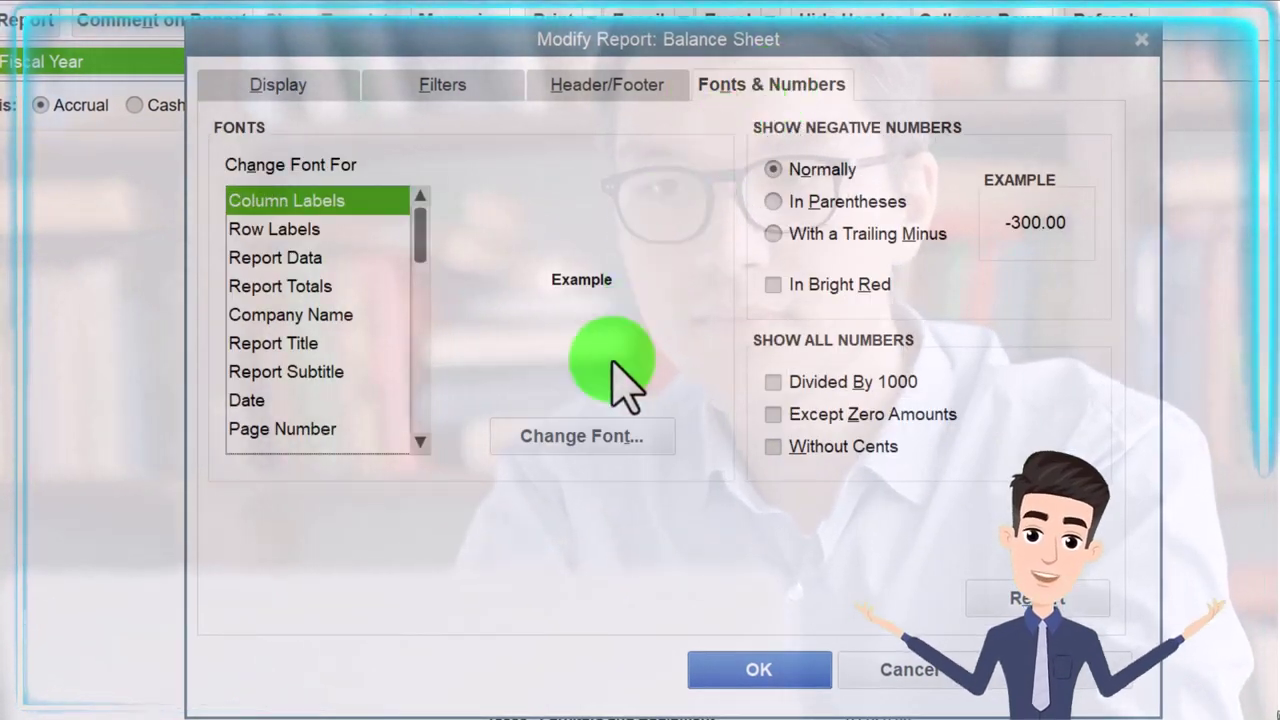
pyautogui.click(591, 434)
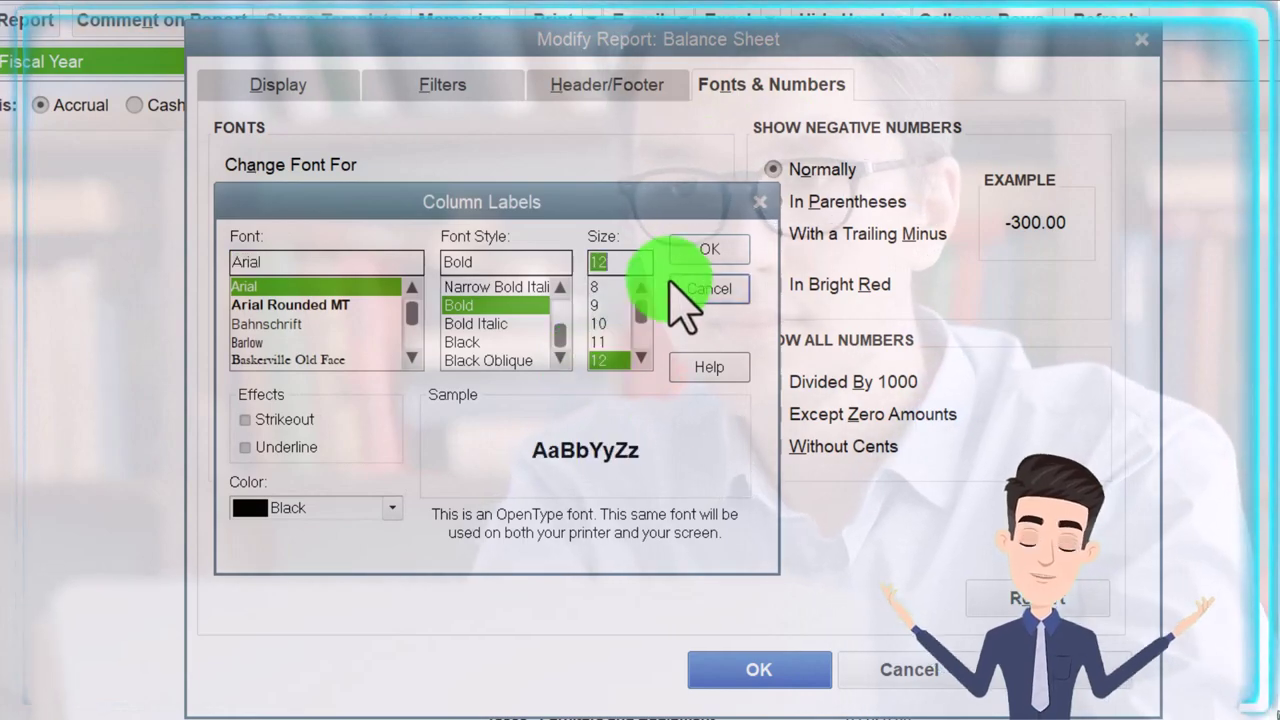
pyautogui.click(706, 250)
pyautogui.click(560, 225)
pyautogui.click(725, 669)
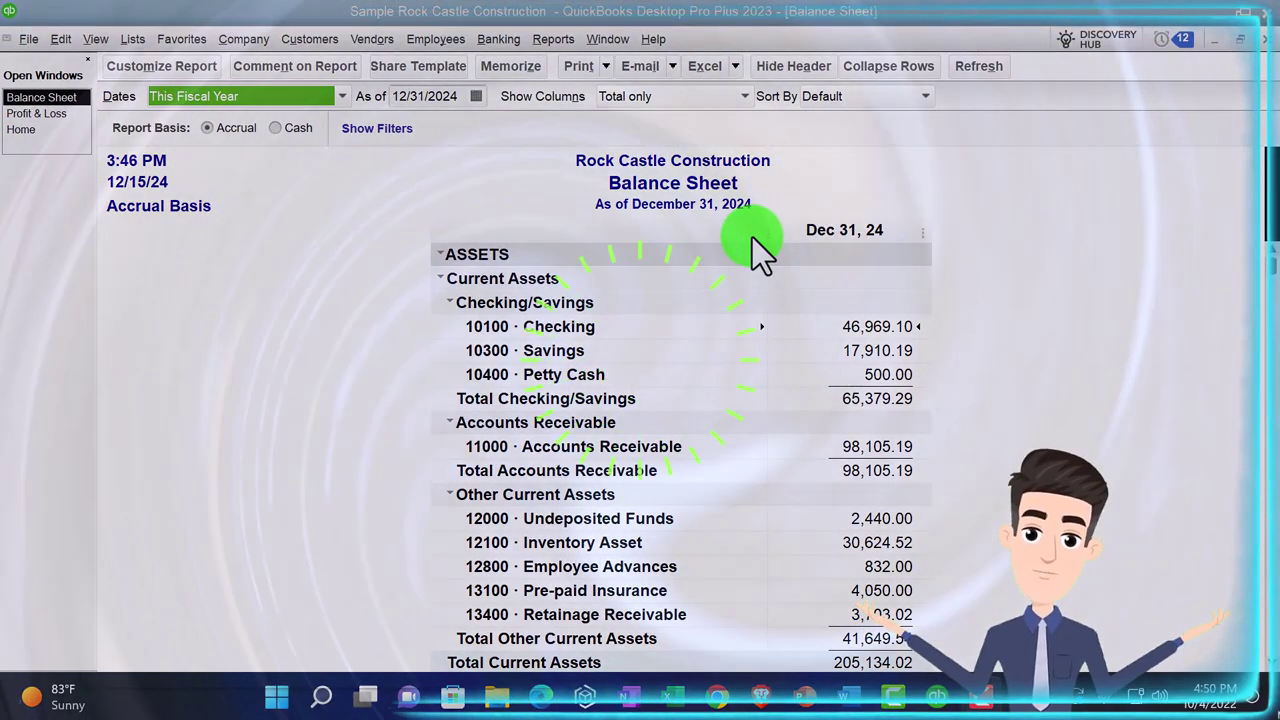
pyautogui.click(752, 237)
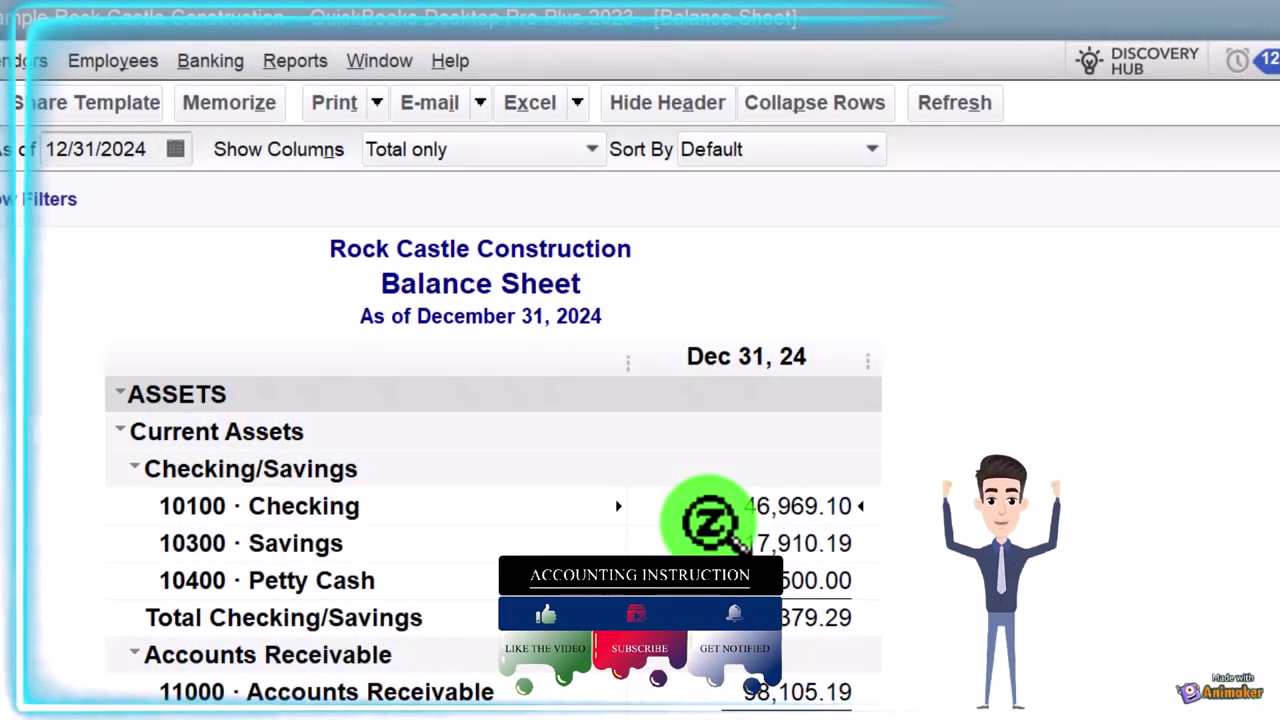
# - Review the report group and template sharing options for memorizing the Balance Sheet, without saving it
pyautogui.click(226, 102)
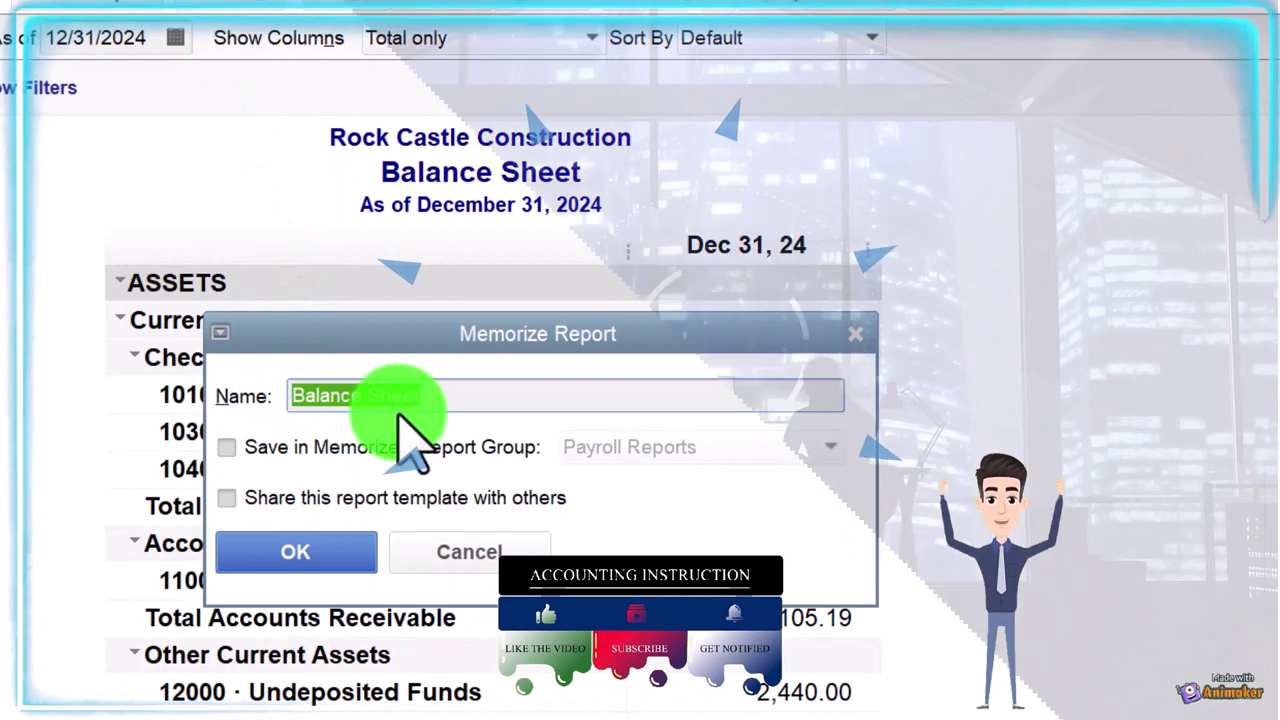
pyautogui.click(230, 447)
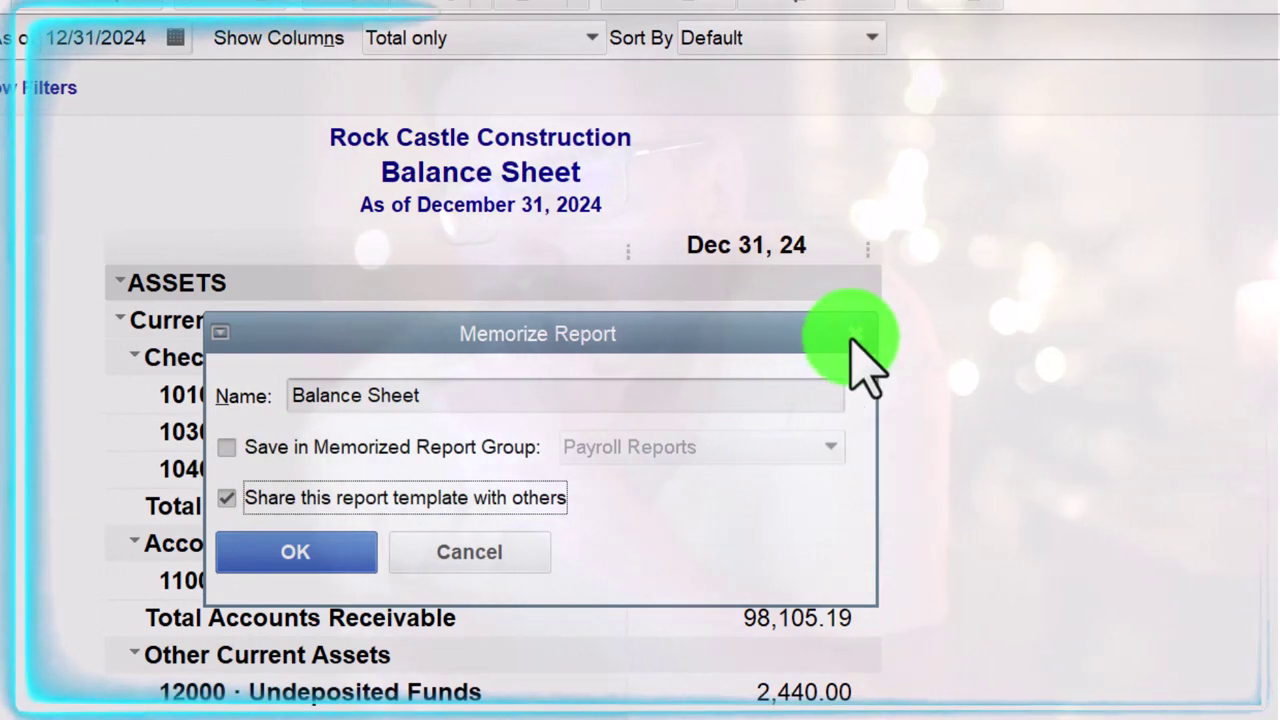
pyautogui.click(852, 338)
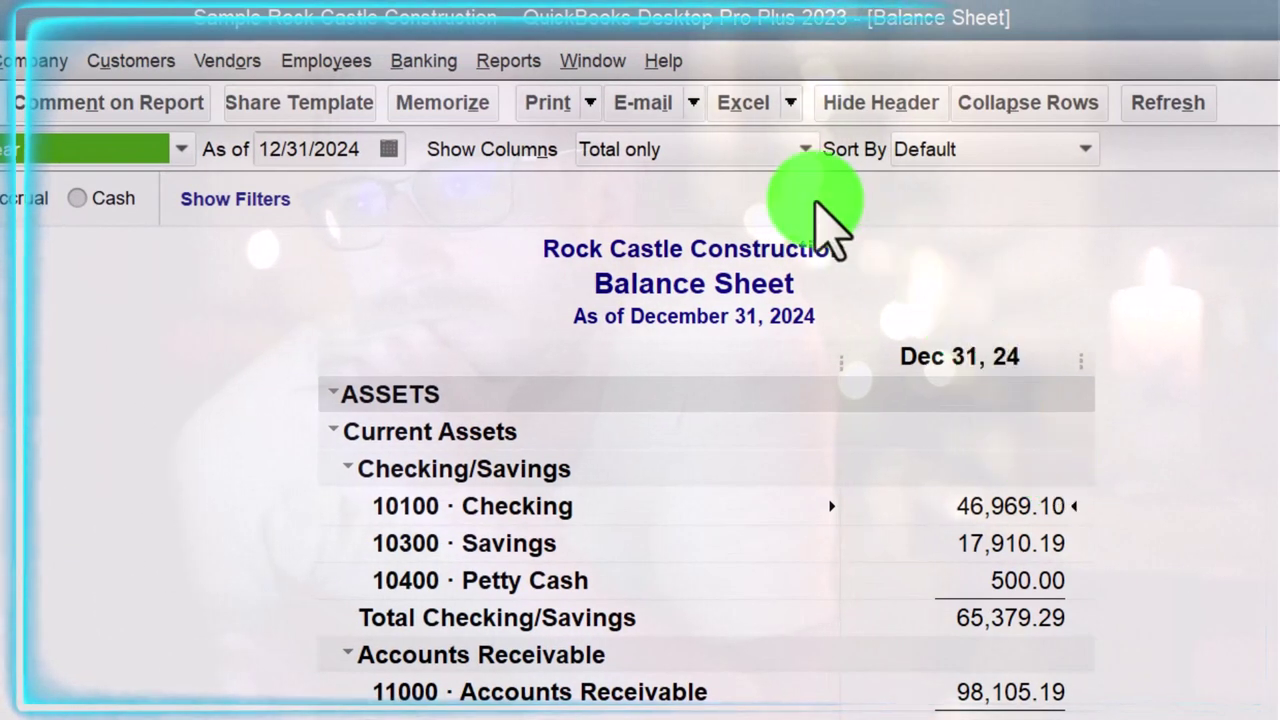
# - Open the Report Center, maximize it and display the memorized reports
pyautogui.click(510, 62)
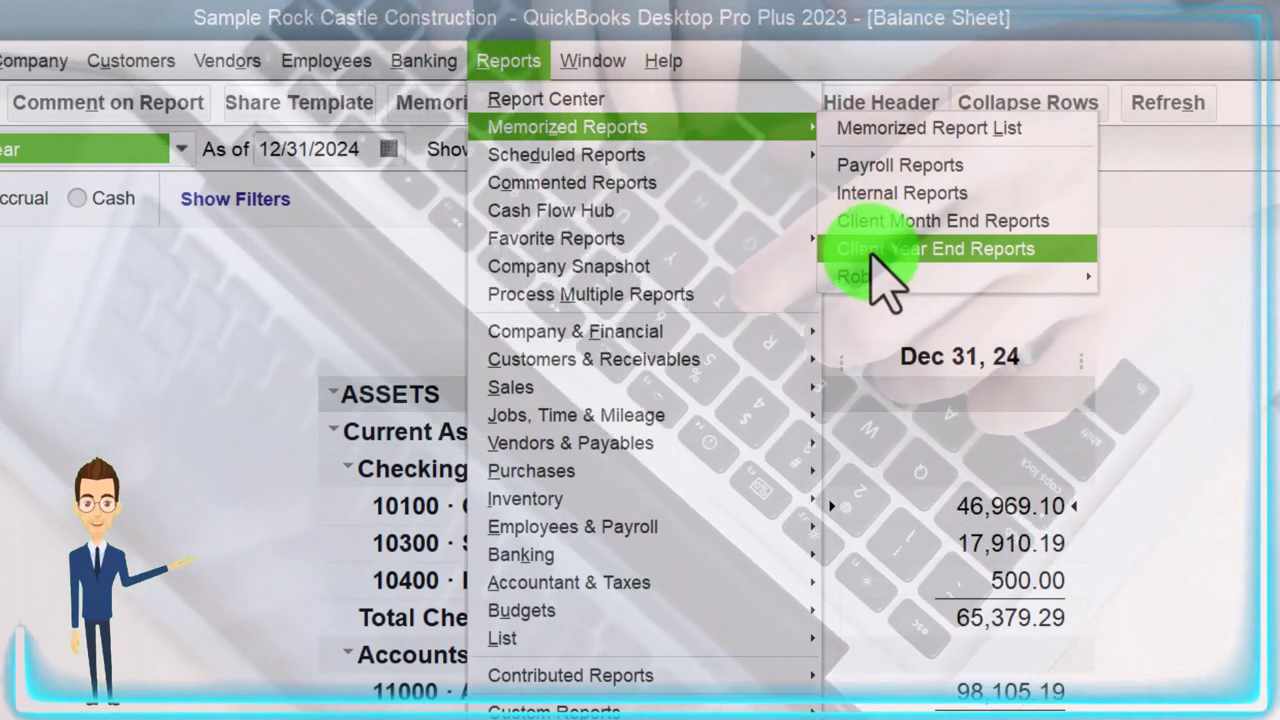
pyautogui.moveTo(1120, 276)
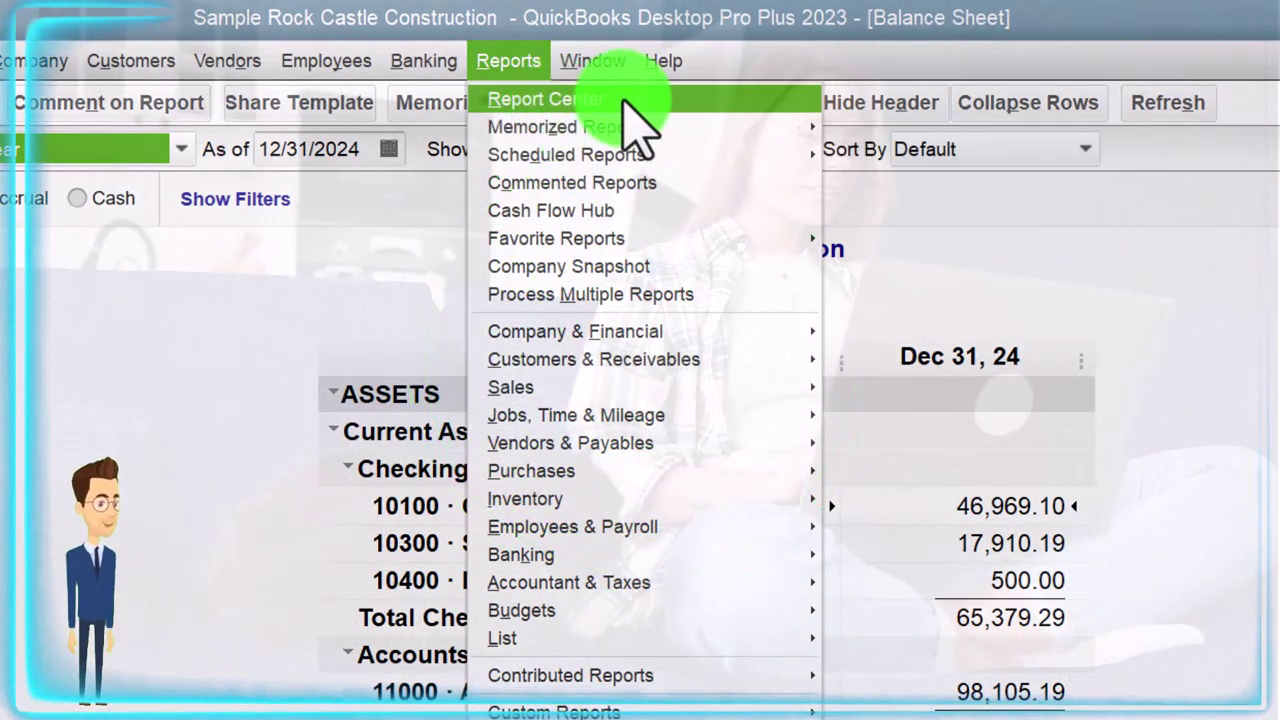
pyautogui.click(626, 102)
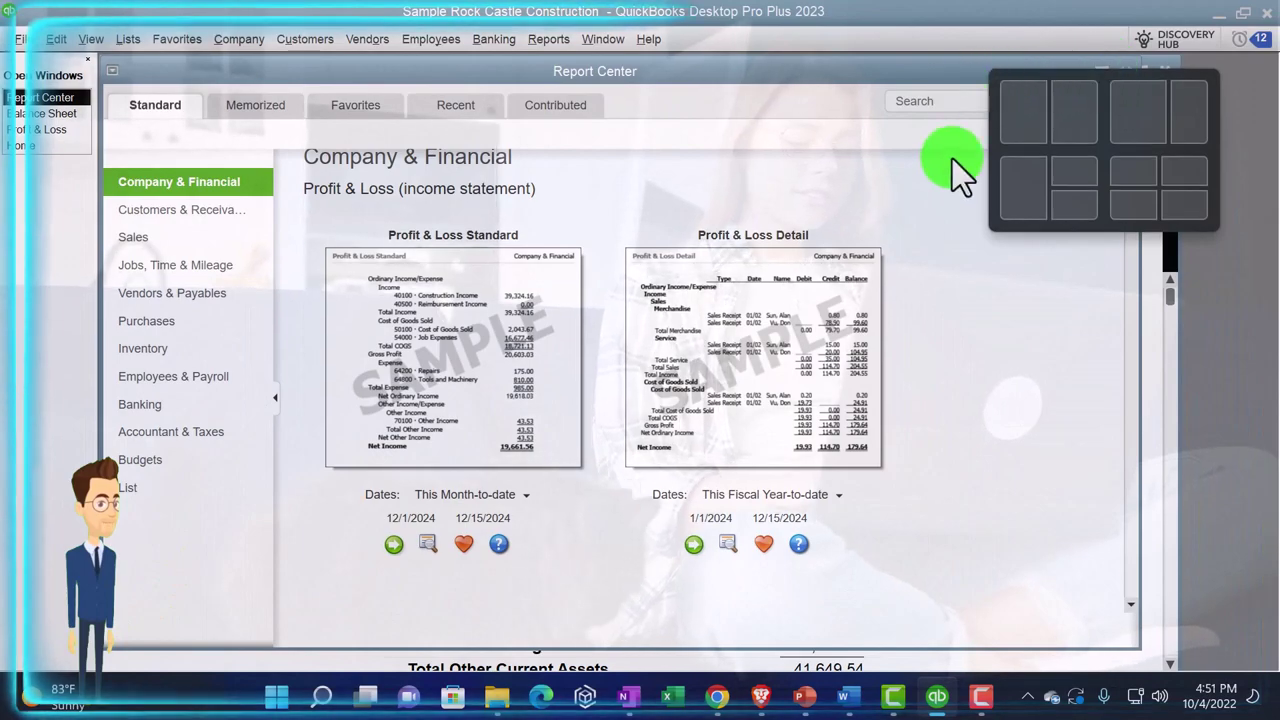
pyautogui.click(1101, 74)
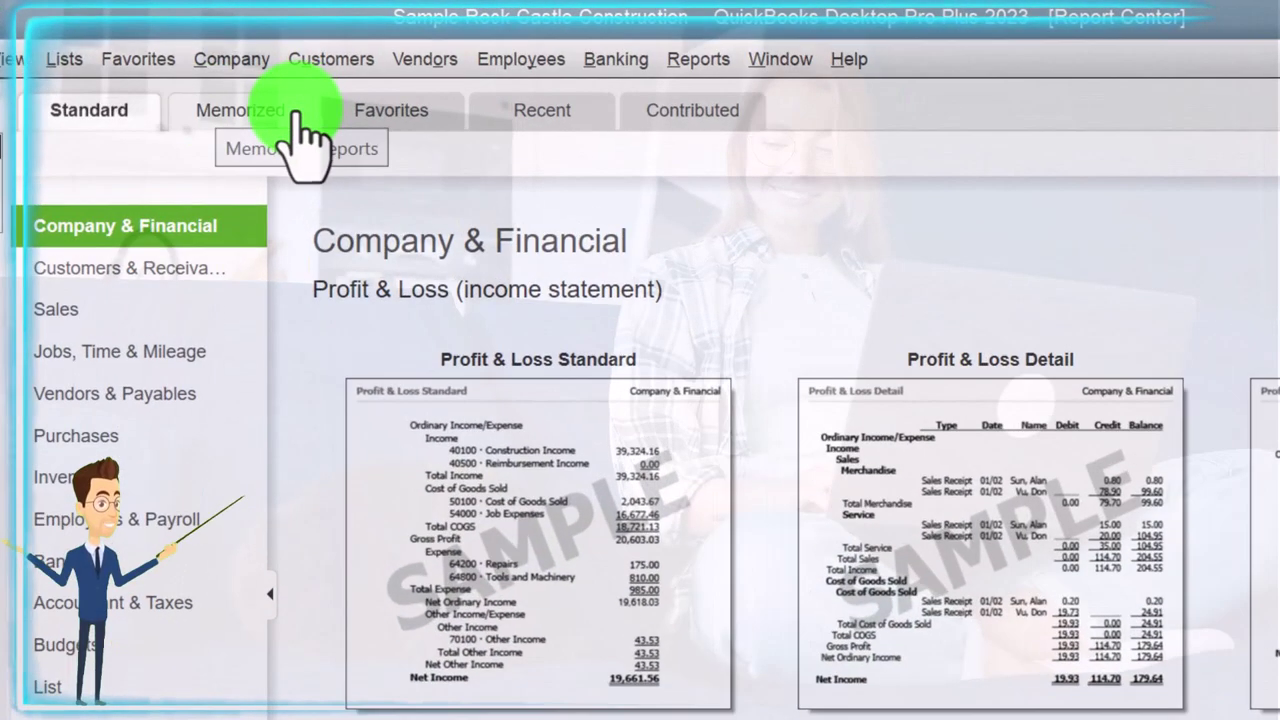
pyautogui.click(240, 112)
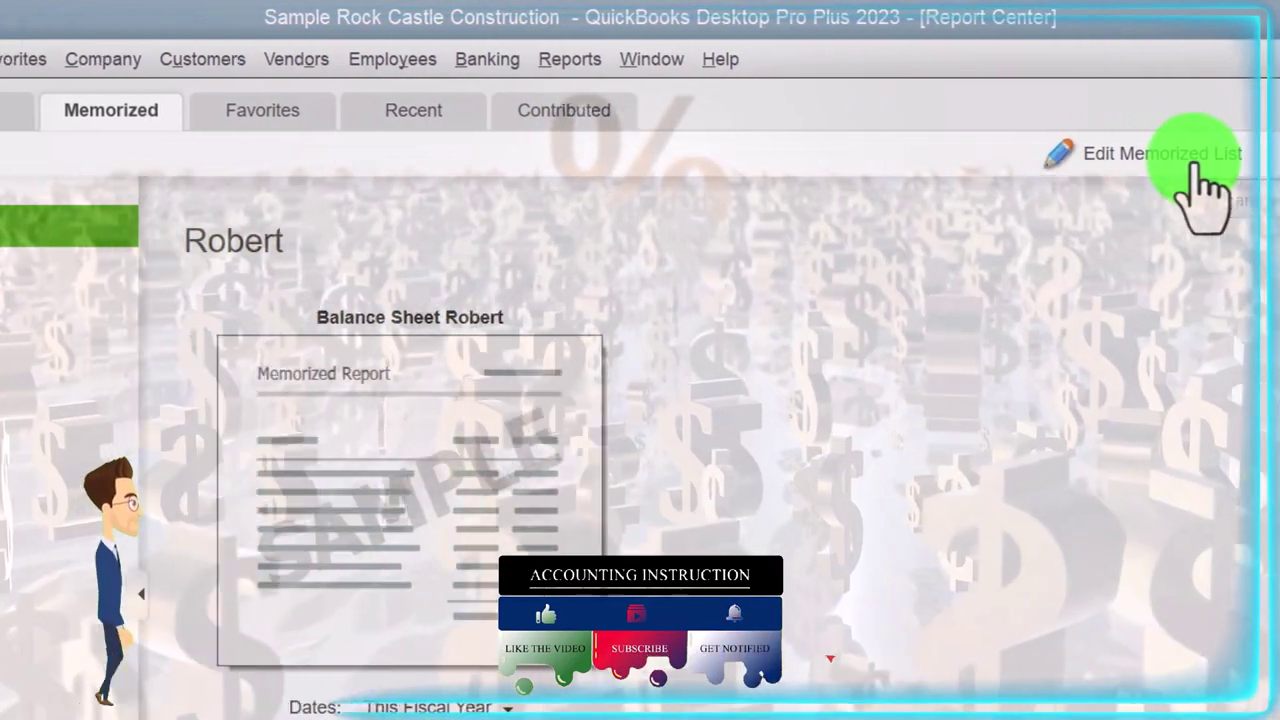
# - Open the Memorized Report List and review its options for creating a report group and managing the memorized balance sheet, without changing anything
pyautogui.click(1193, 165)
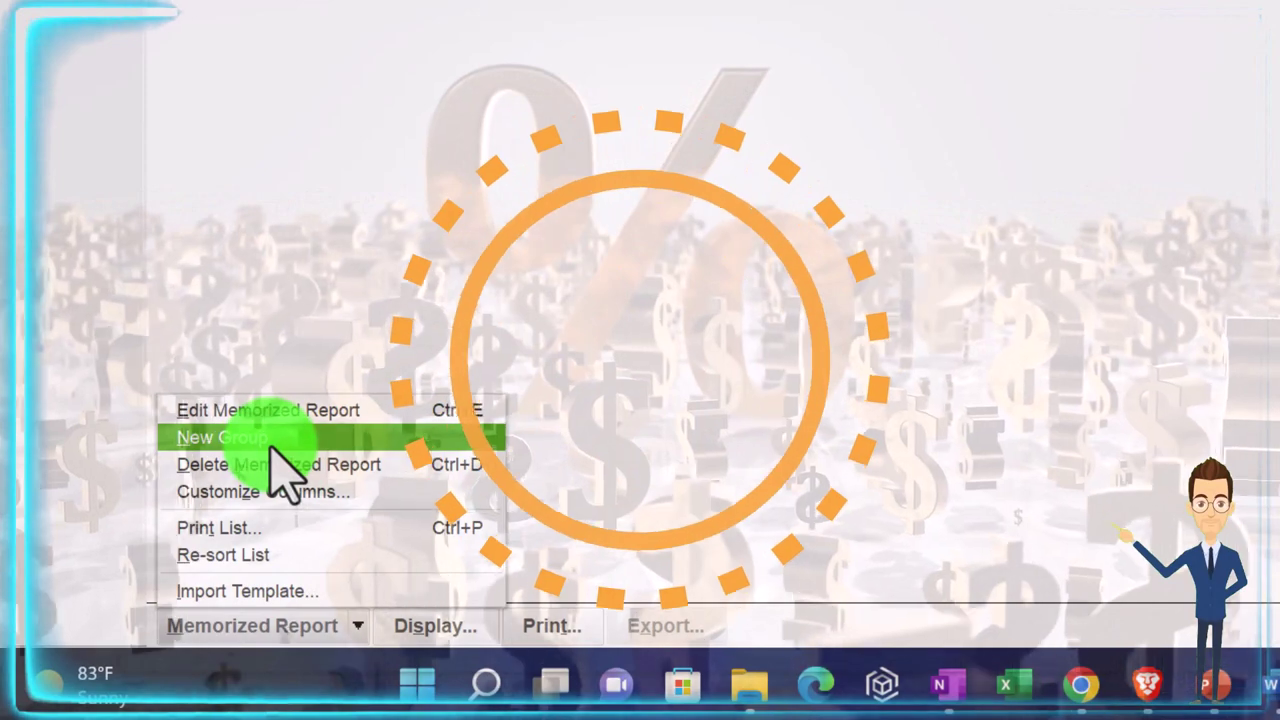
pyautogui.click(268, 440)
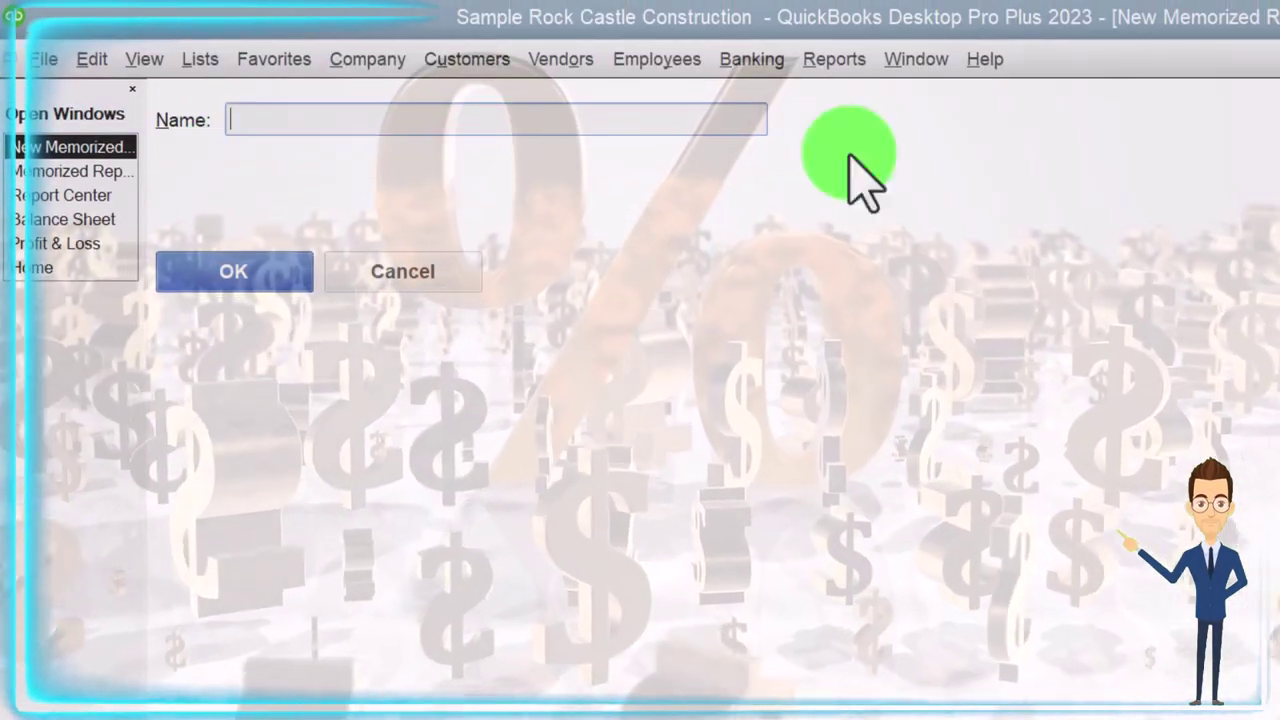
pyautogui.press('Escape')
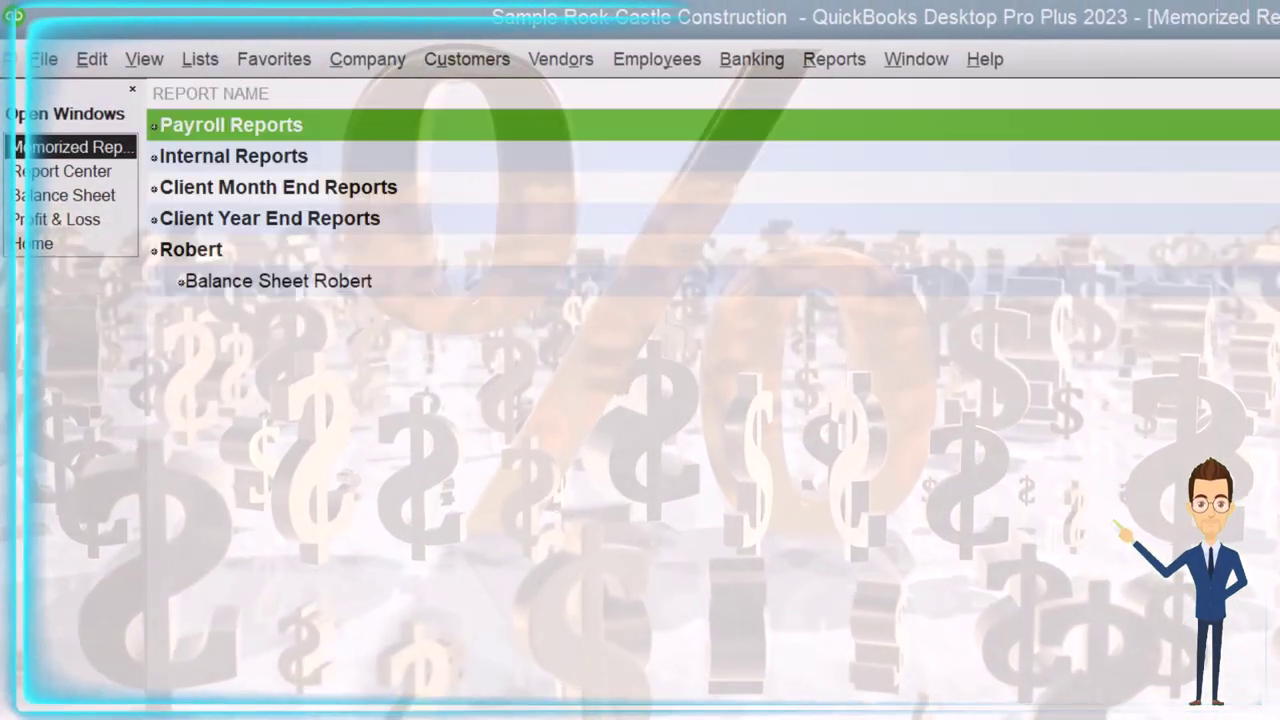
pyautogui.click(279, 283)
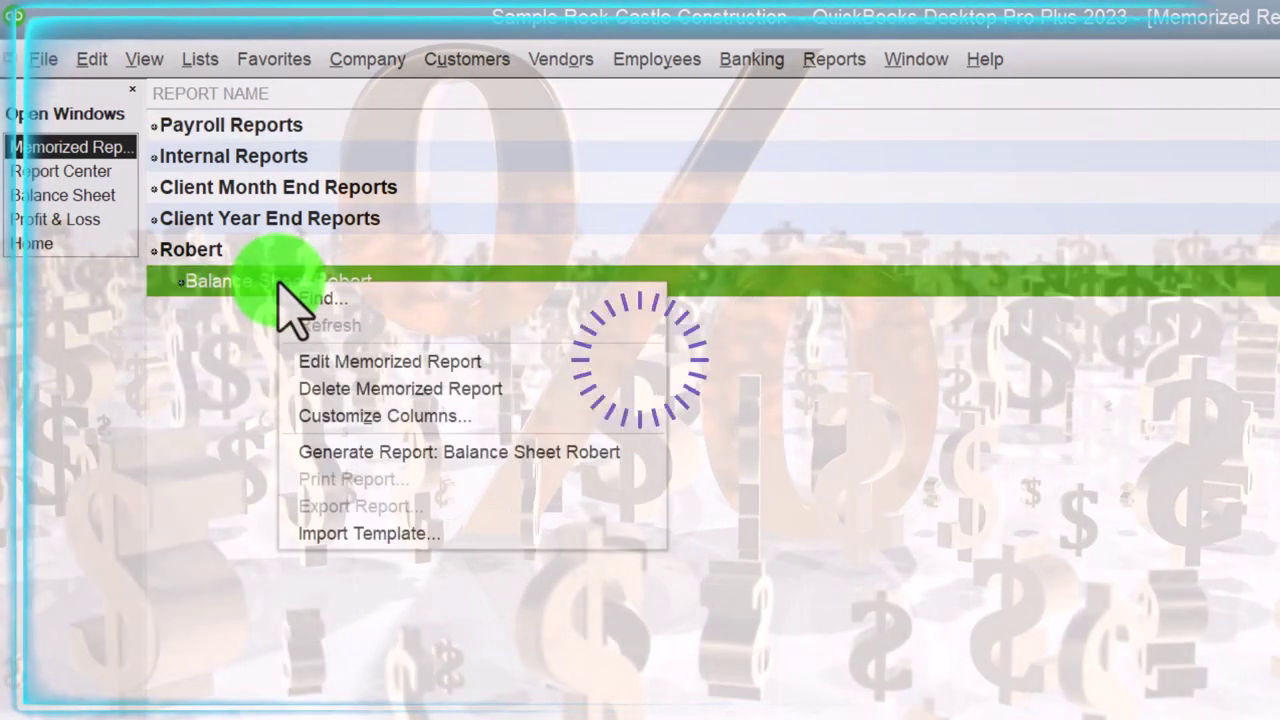
pyautogui.click(205, 325)
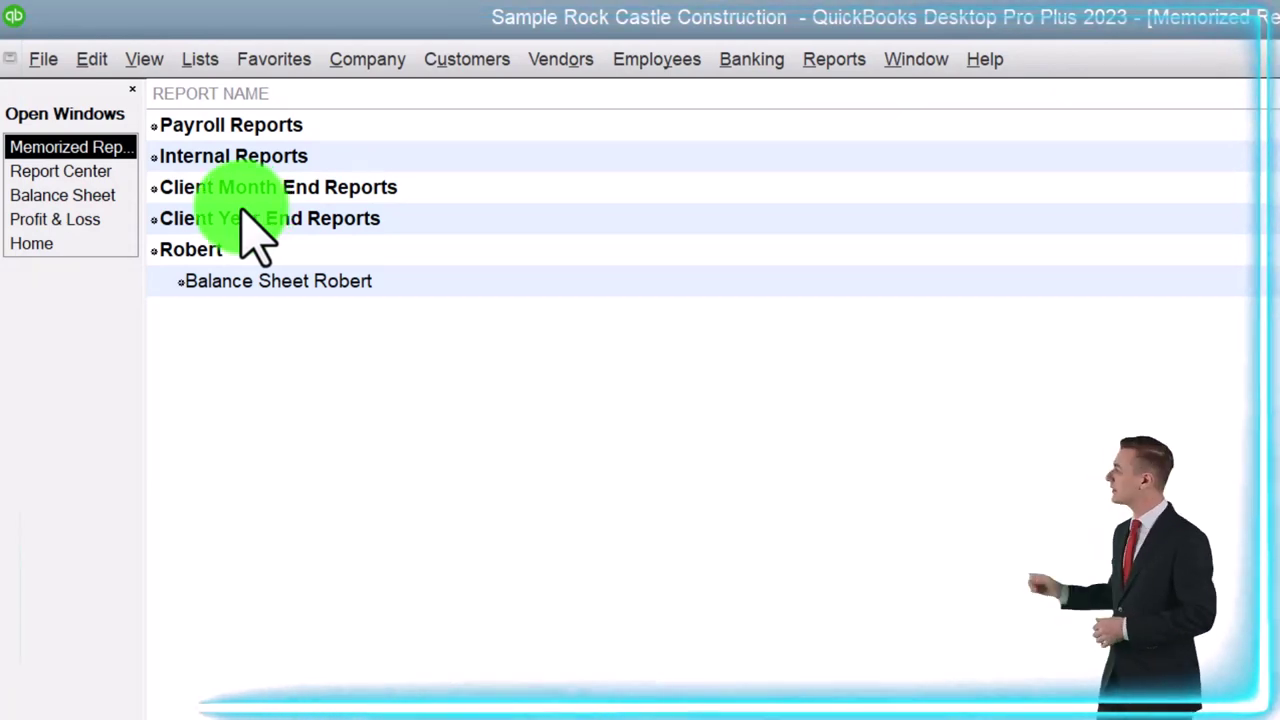
# - Return to the Balance Sheet and open the Summary Balance Sheet from the Company & Financial reports
pyautogui.click(88, 195)
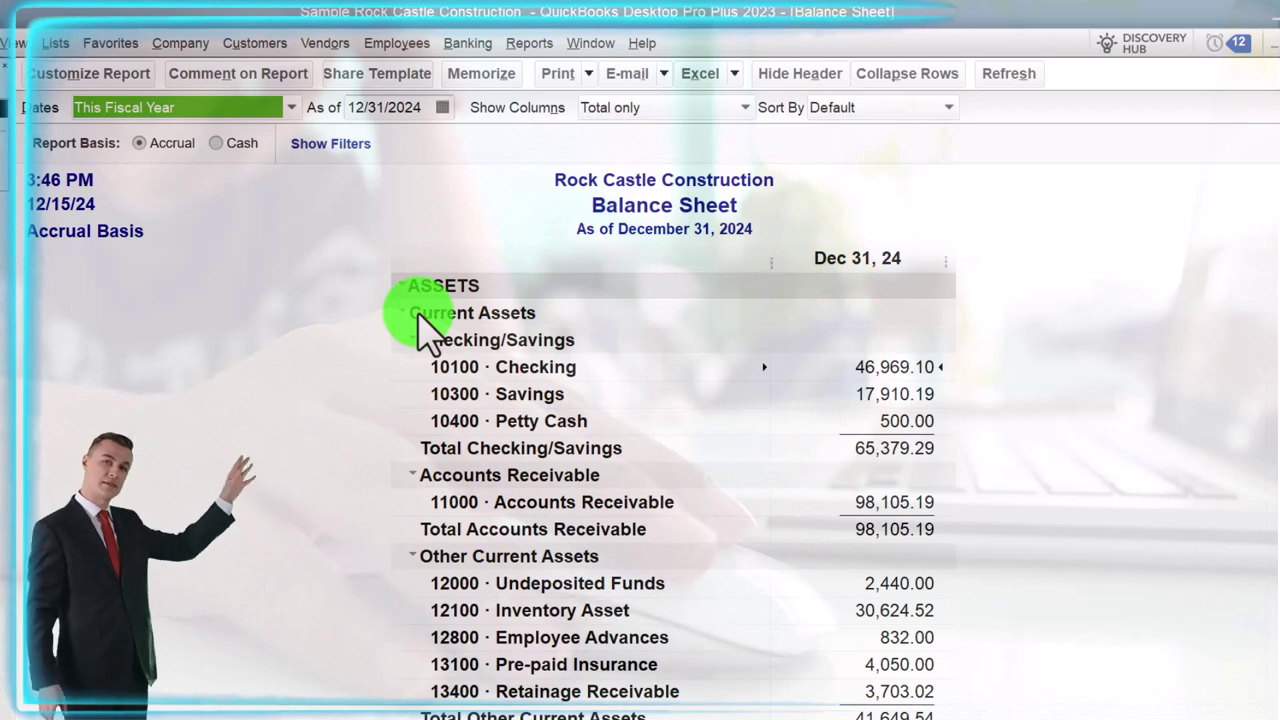
pyautogui.click(529, 43)
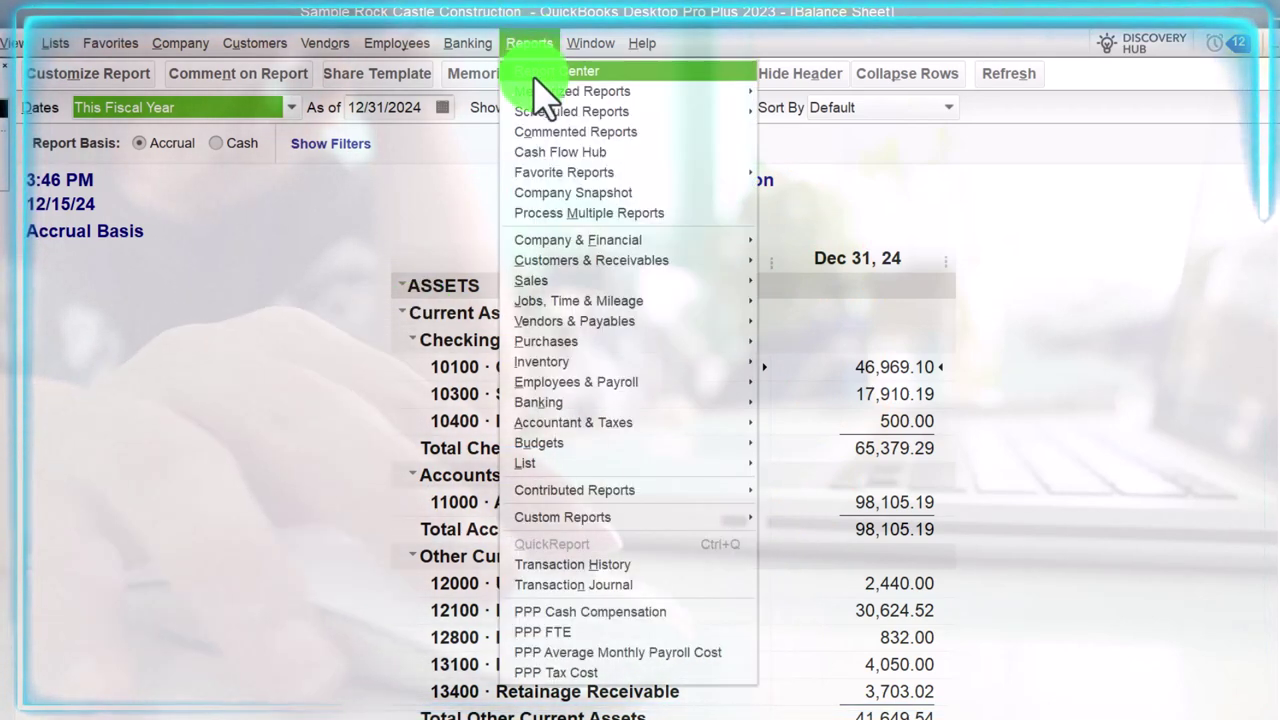
pyautogui.moveTo(585, 242)
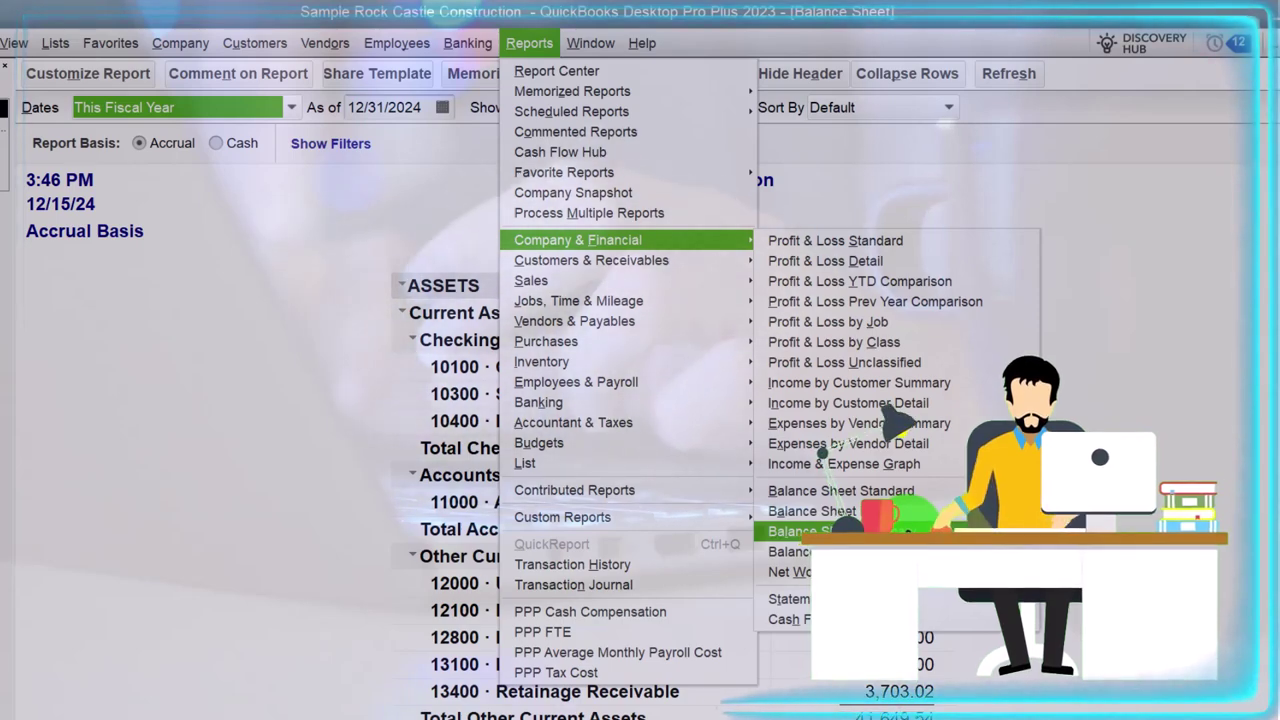
pyautogui.press('Escape')
pyautogui.press('Escape')
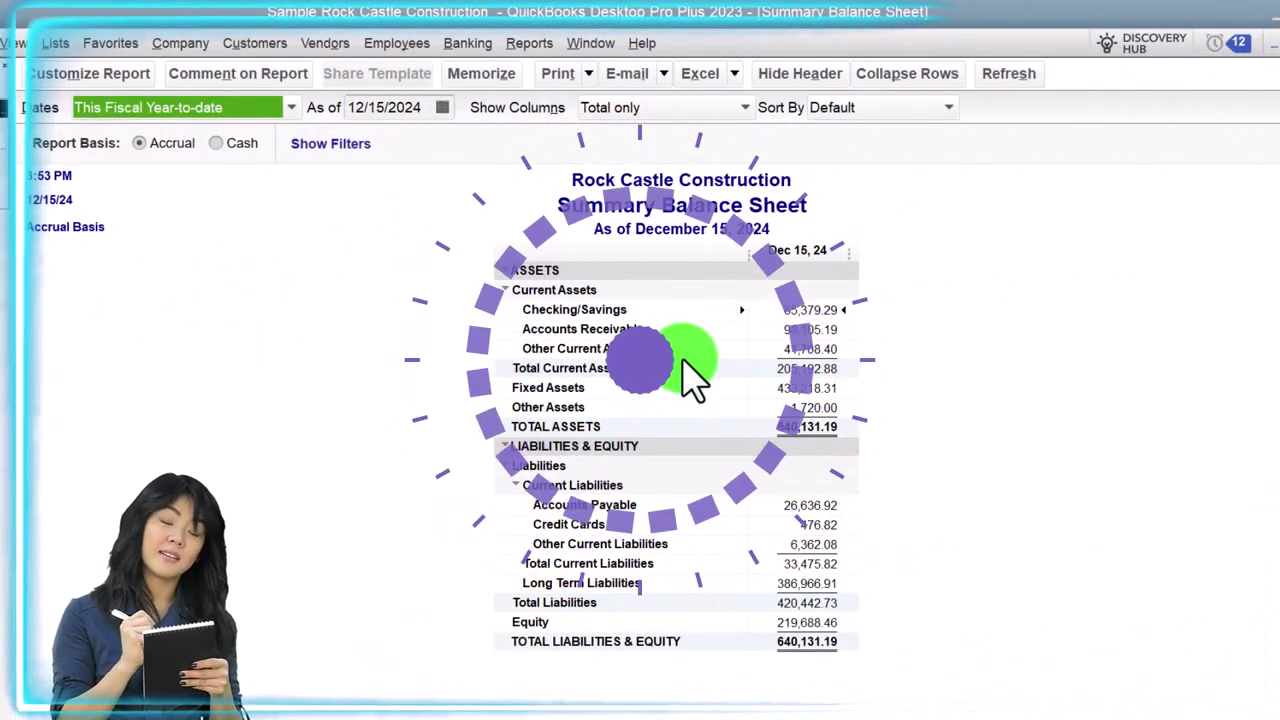
# - Remove time prepared, report basis and repeated page headers from the Summary Balance Sheet, and enter the preparer's name as the extra footer line
pyautogui.click(82, 74)
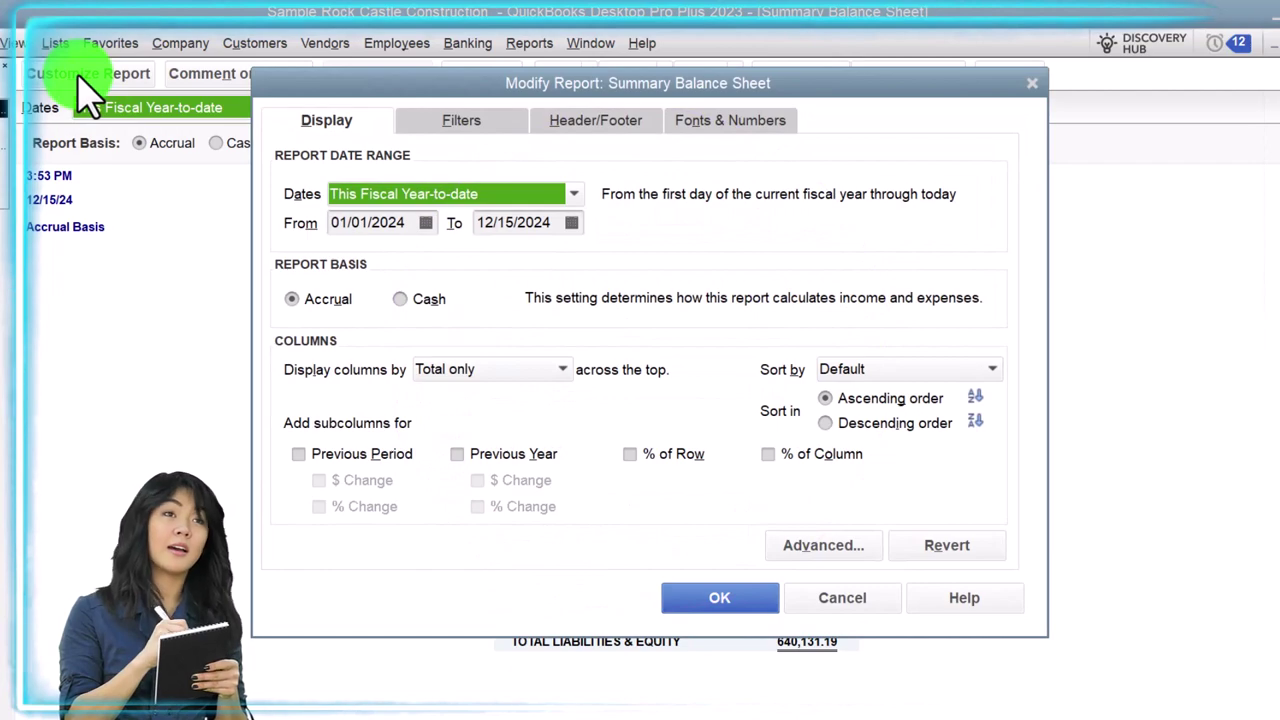
pyautogui.click(580, 122)
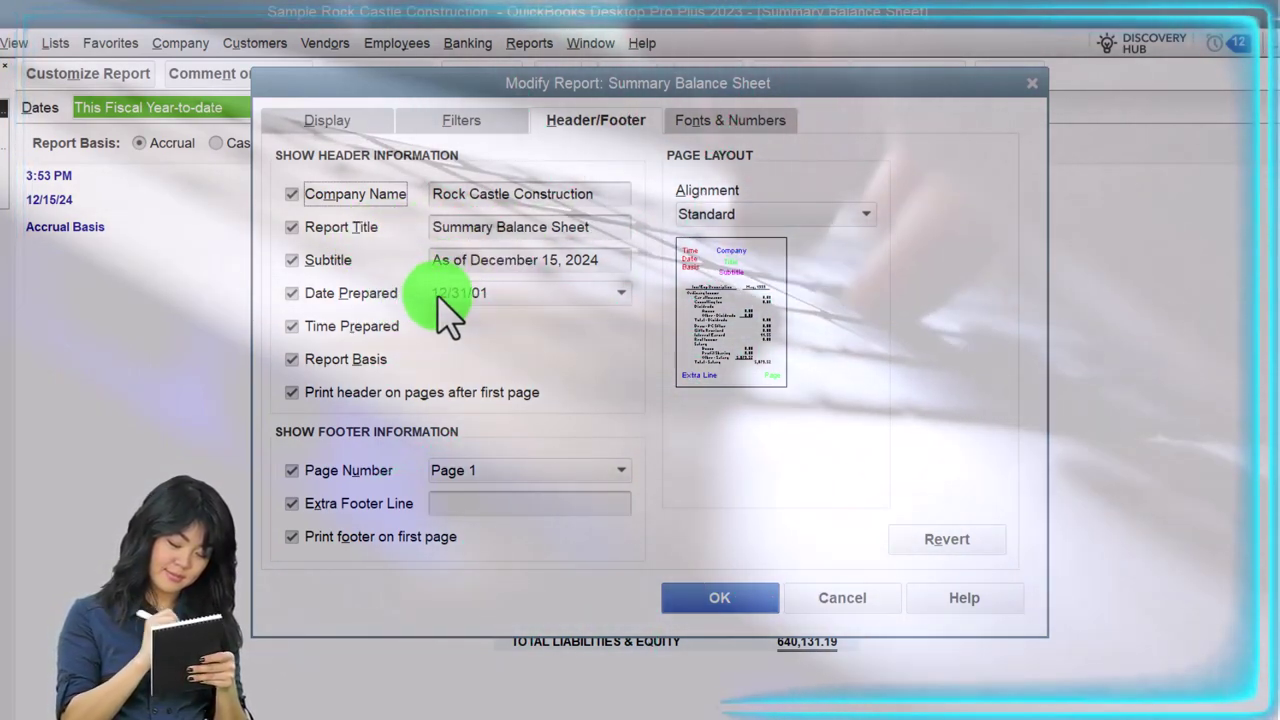
pyautogui.click(292, 328)
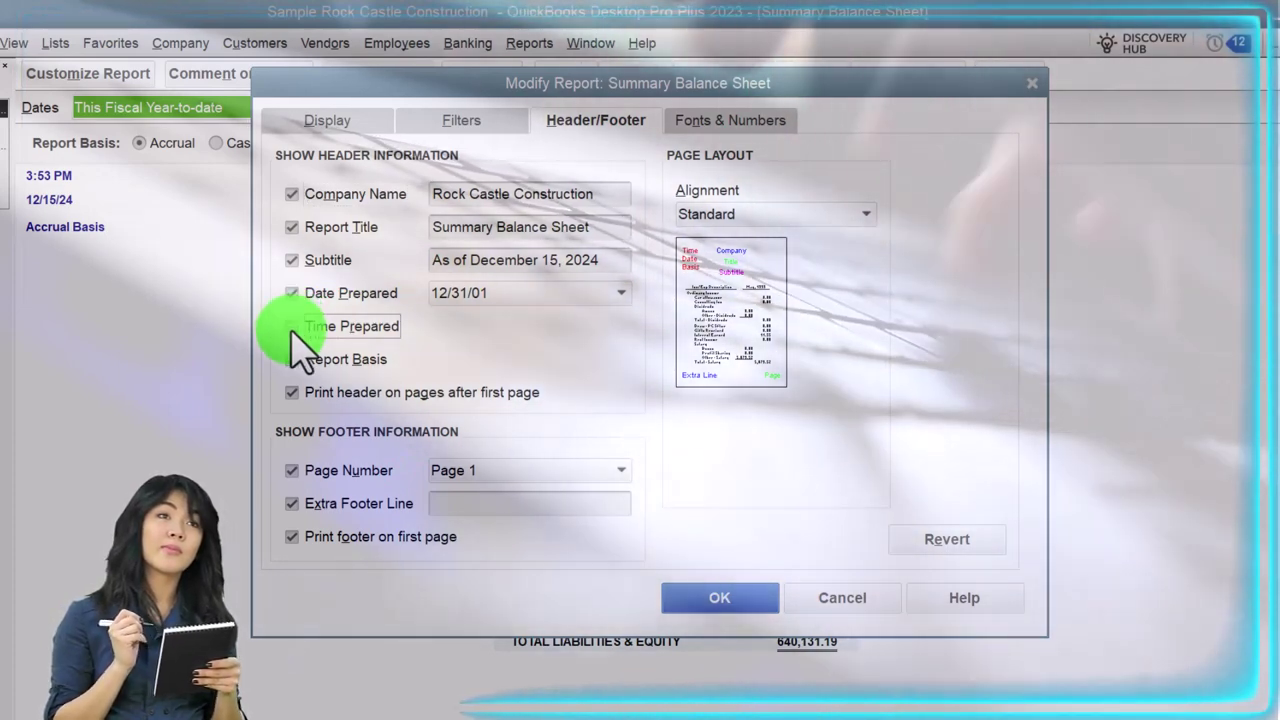
pyautogui.click(292, 359)
pyautogui.click(292, 392)
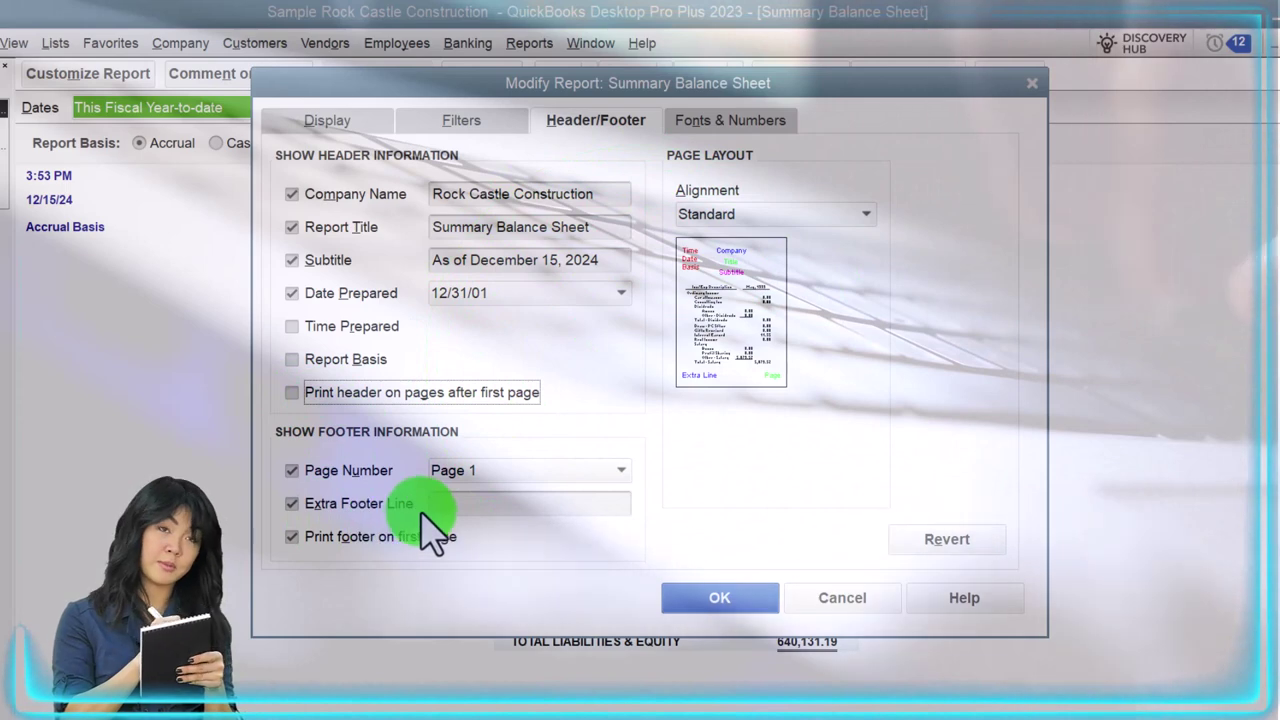
pyautogui.click(461, 506)
pyautogui.write('Robert')
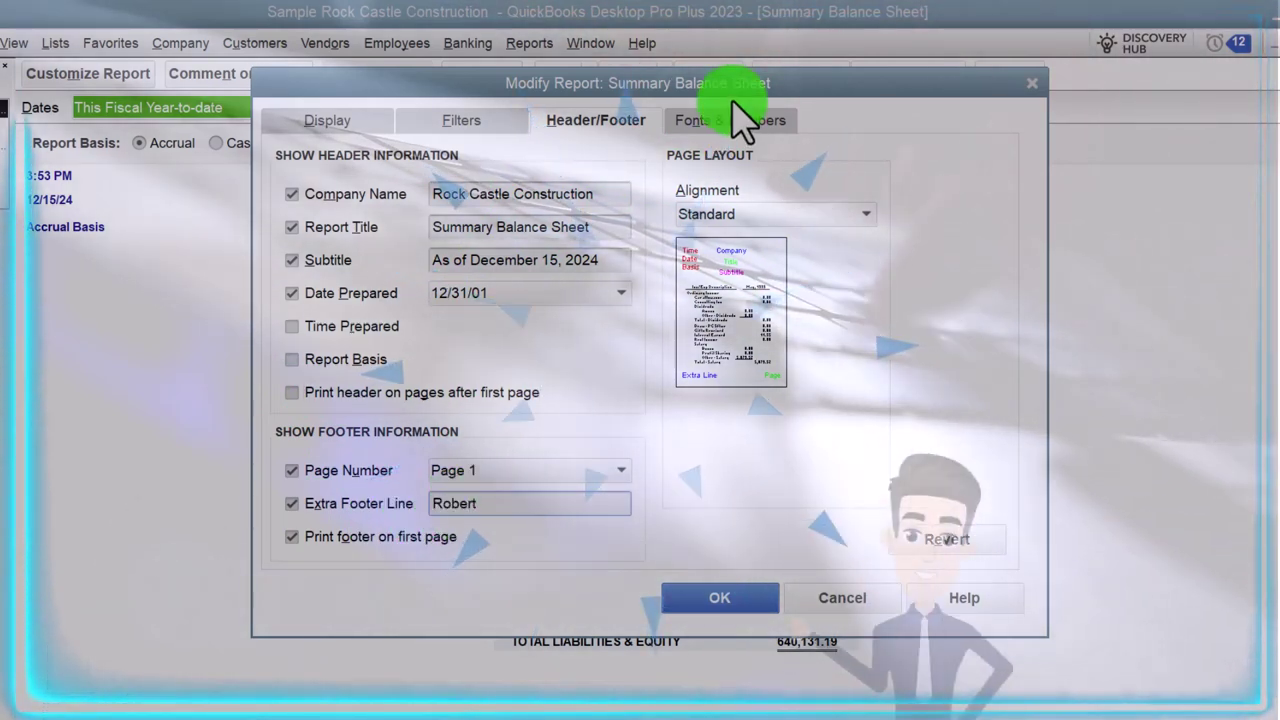
# - Show negative numbers in parentheses and bright red, omit cents, and enlarge the report font for all related text
pyautogui.click(735, 122)
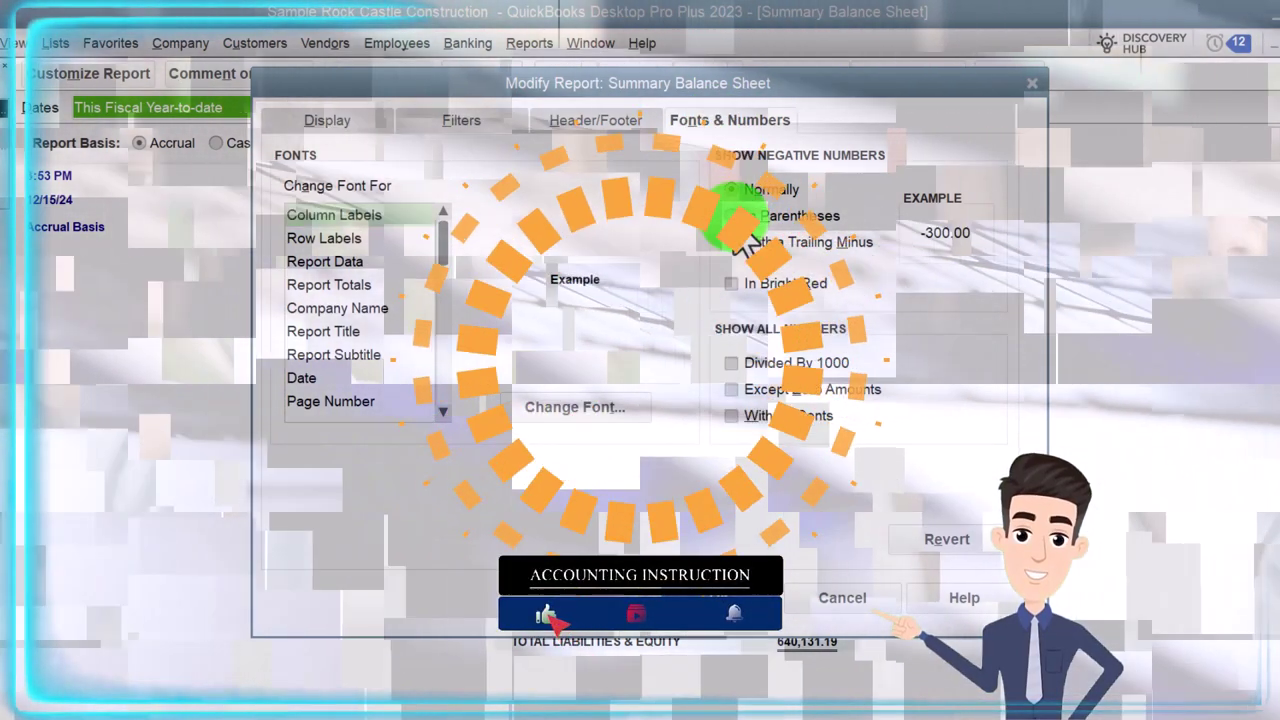
pyautogui.click(733, 216)
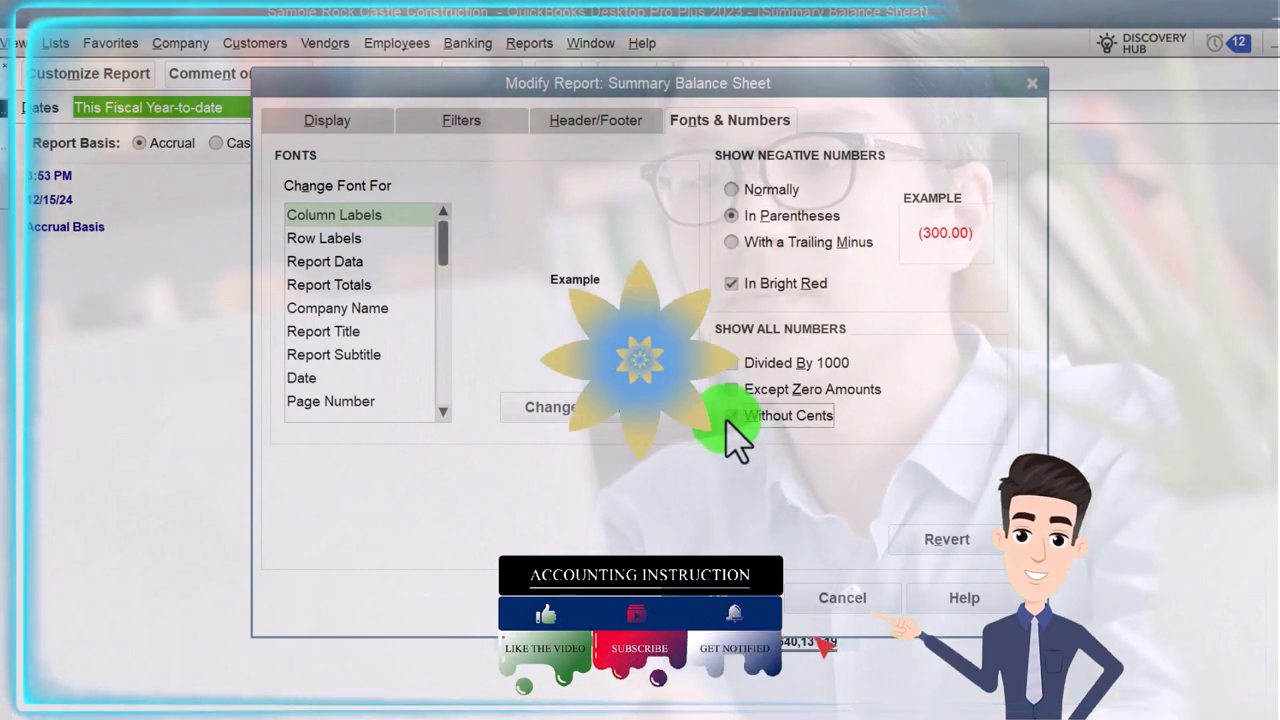
pyautogui.click(586, 410)
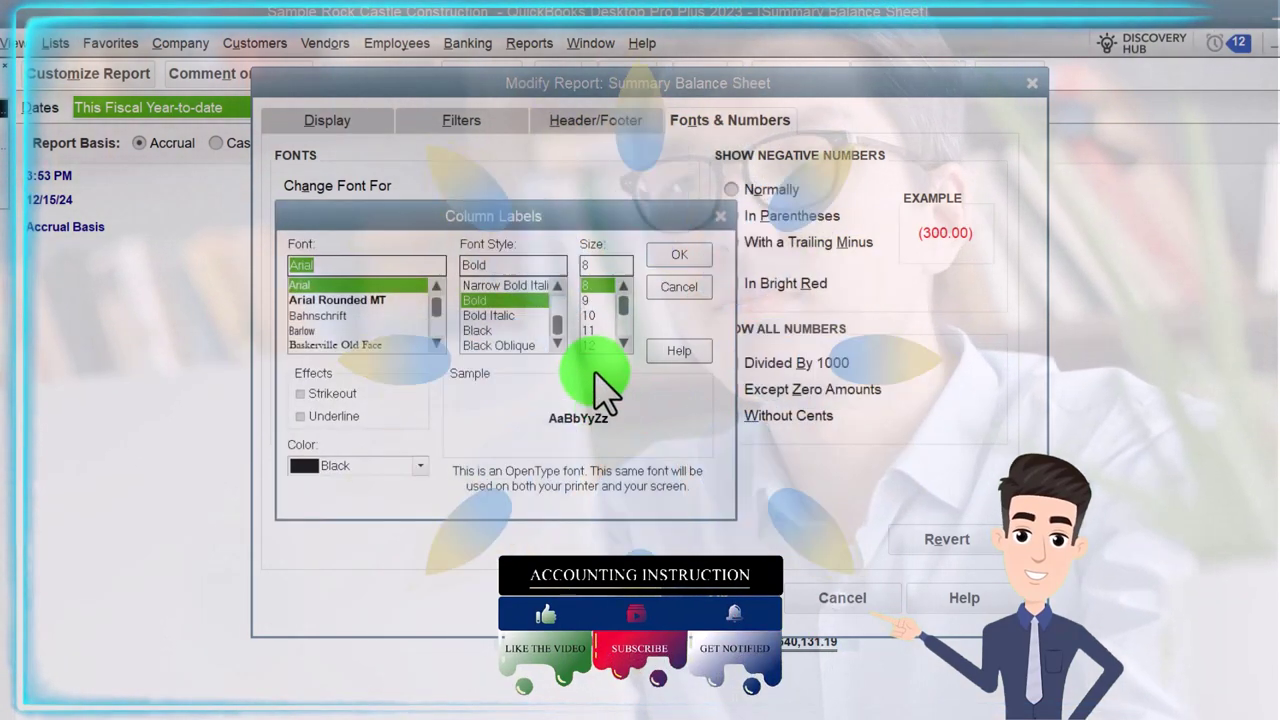
pyautogui.click(685, 258)
pyautogui.click(543, 241)
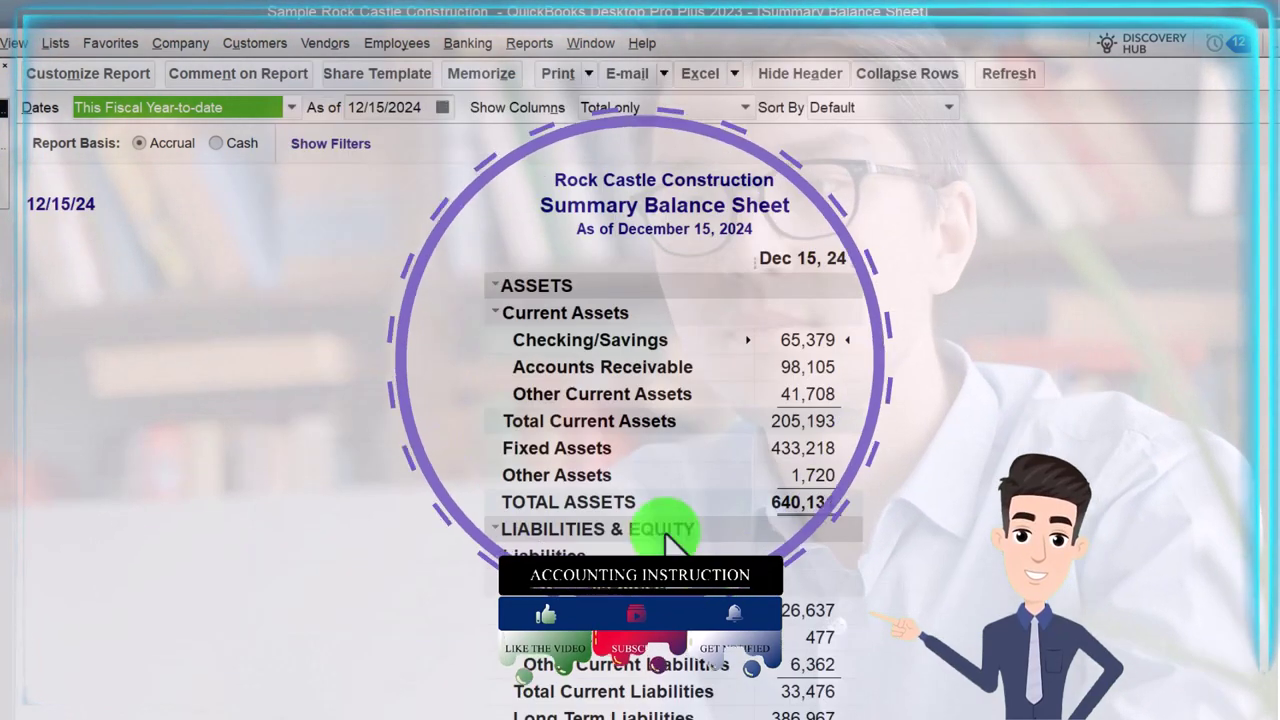
# - Remove the date prepared from the Summary Balance Sheet's header
pyautogui.click(100, 248)
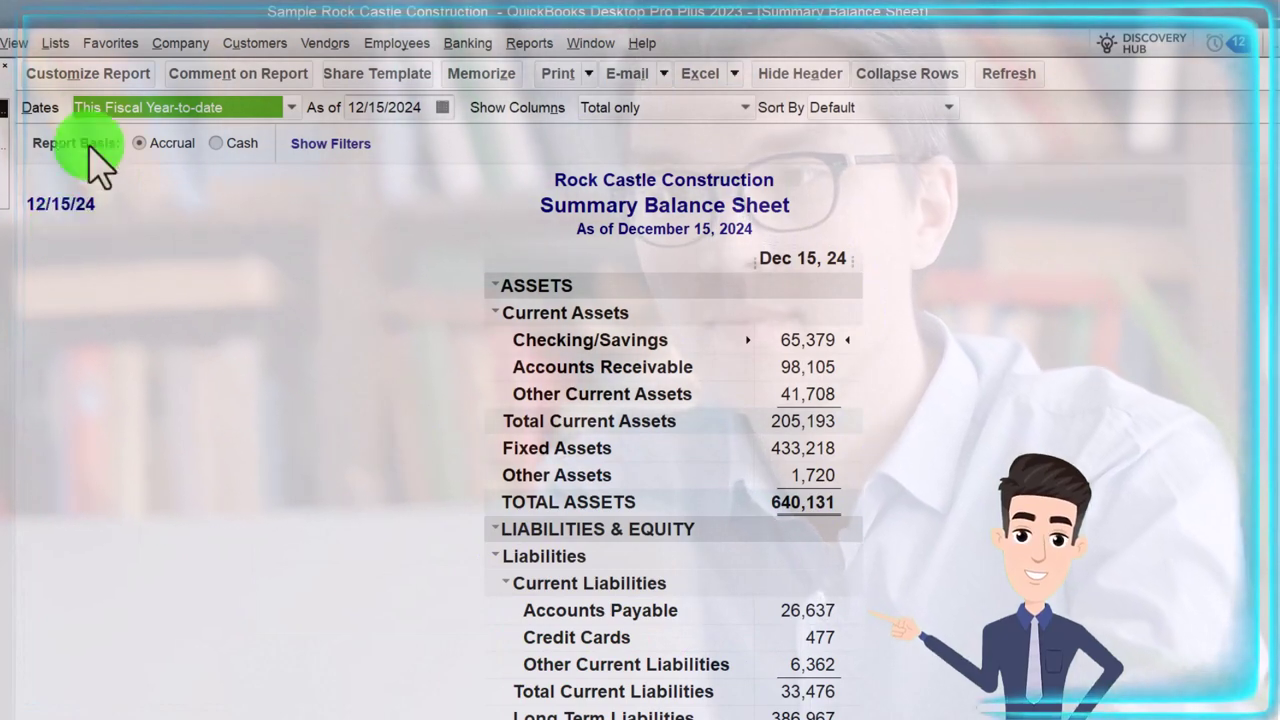
pyautogui.click(88, 73)
pyautogui.click(585, 114)
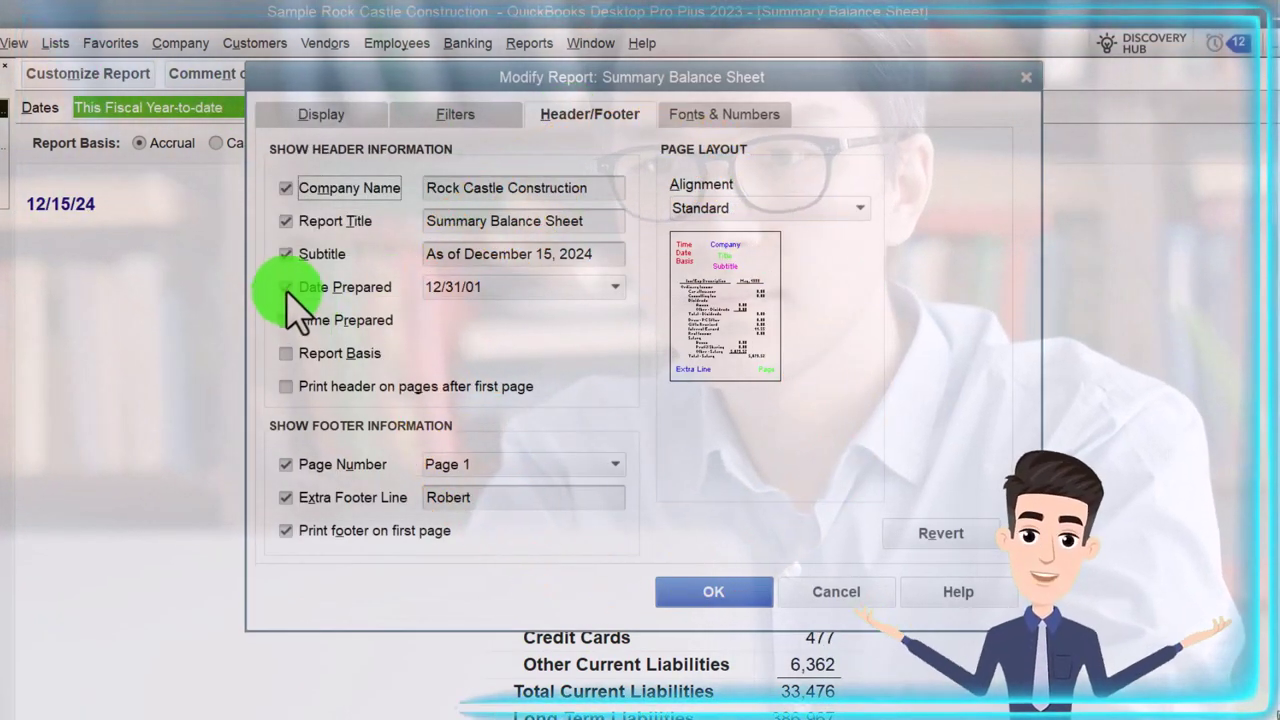
pyautogui.click(700, 592)
pyautogui.scroll(-1, 345, 458)
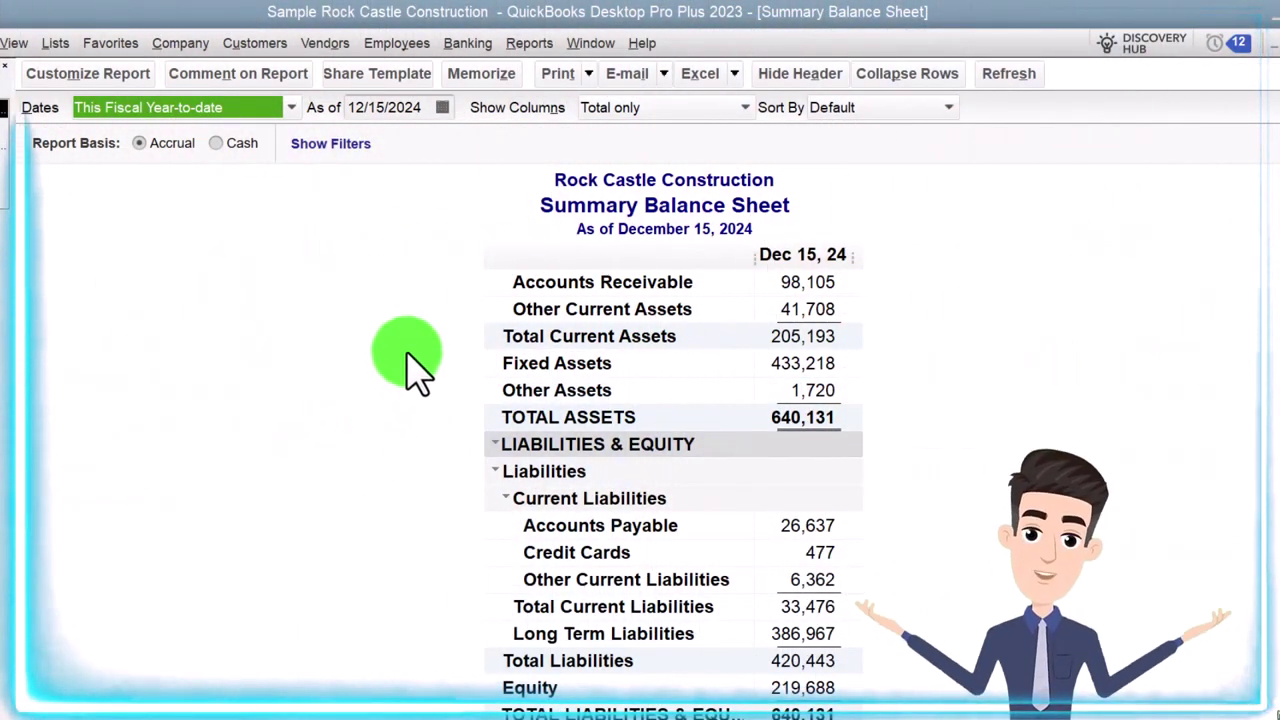
# - Memorize the report as Summary Balance Sheet in the Client Month End Reports group
pyautogui.click(472, 76)
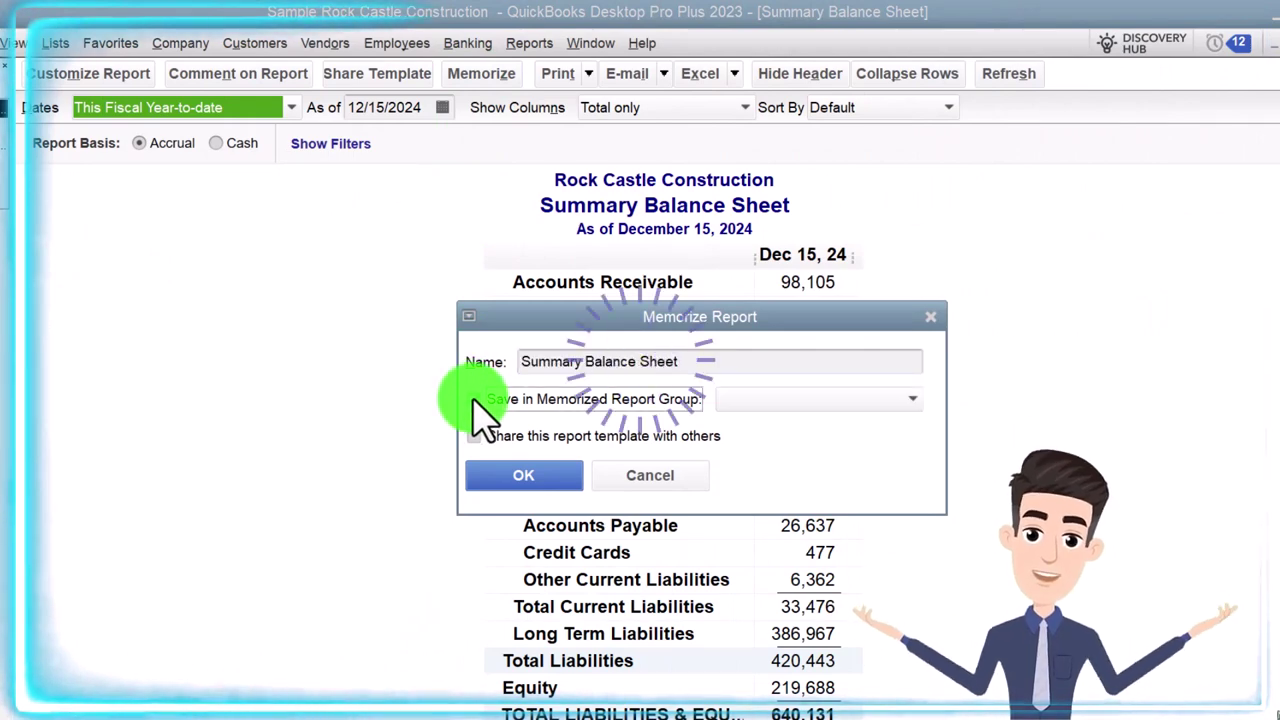
pyautogui.click(838, 405)
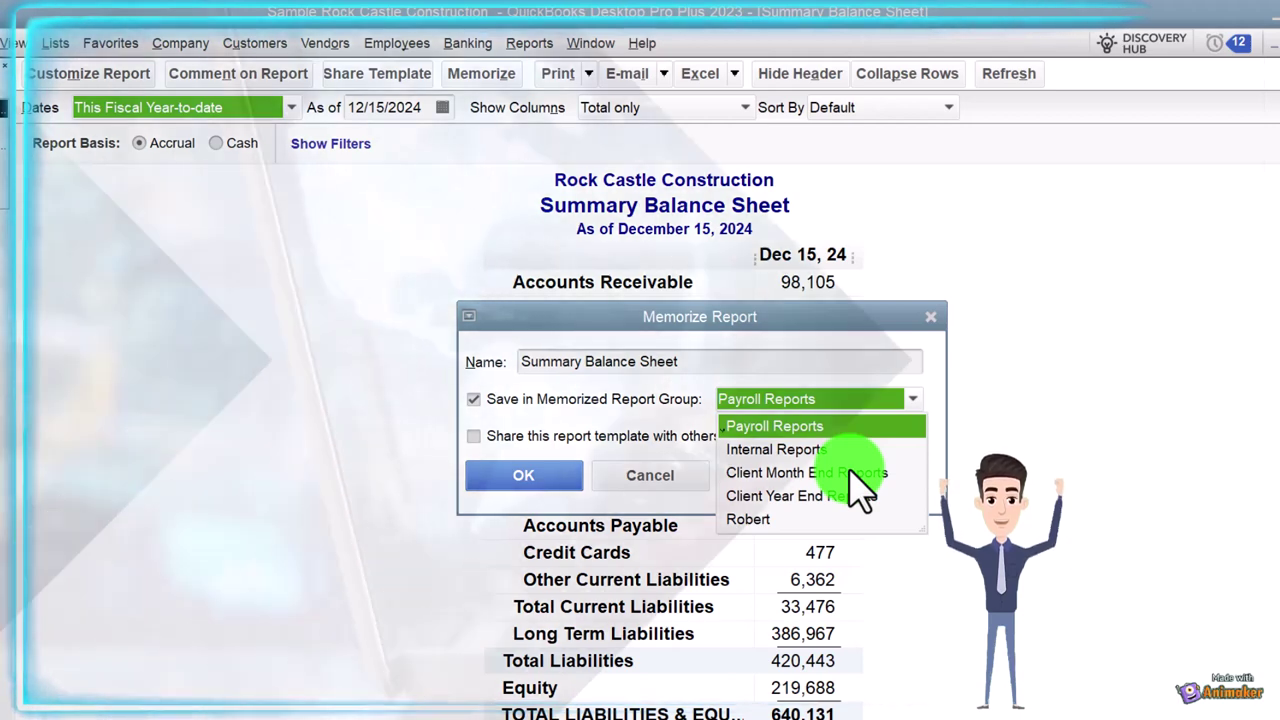
pyautogui.click(850, 472)
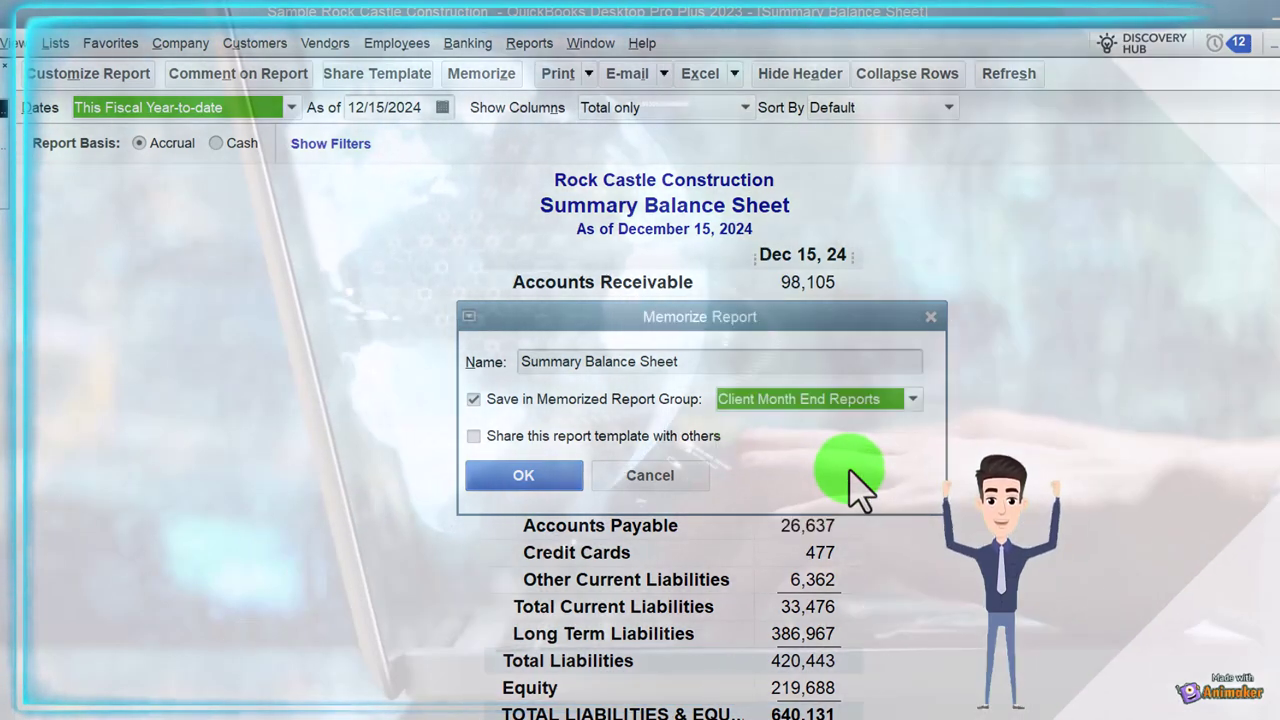
pyautogui.click(555, 478)
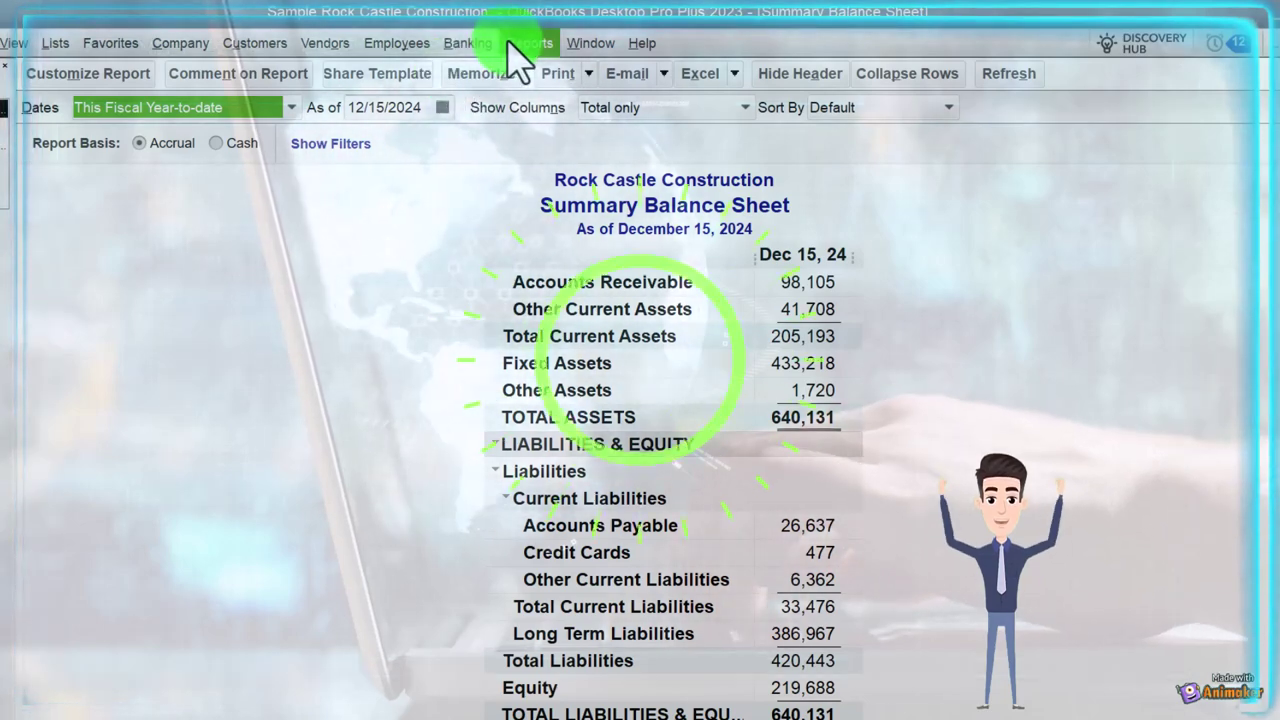
# - Check the Client Month End Reports group among the memorized reports and in the Memorized Report List, and close the list
pyautogui.click(520, 43)
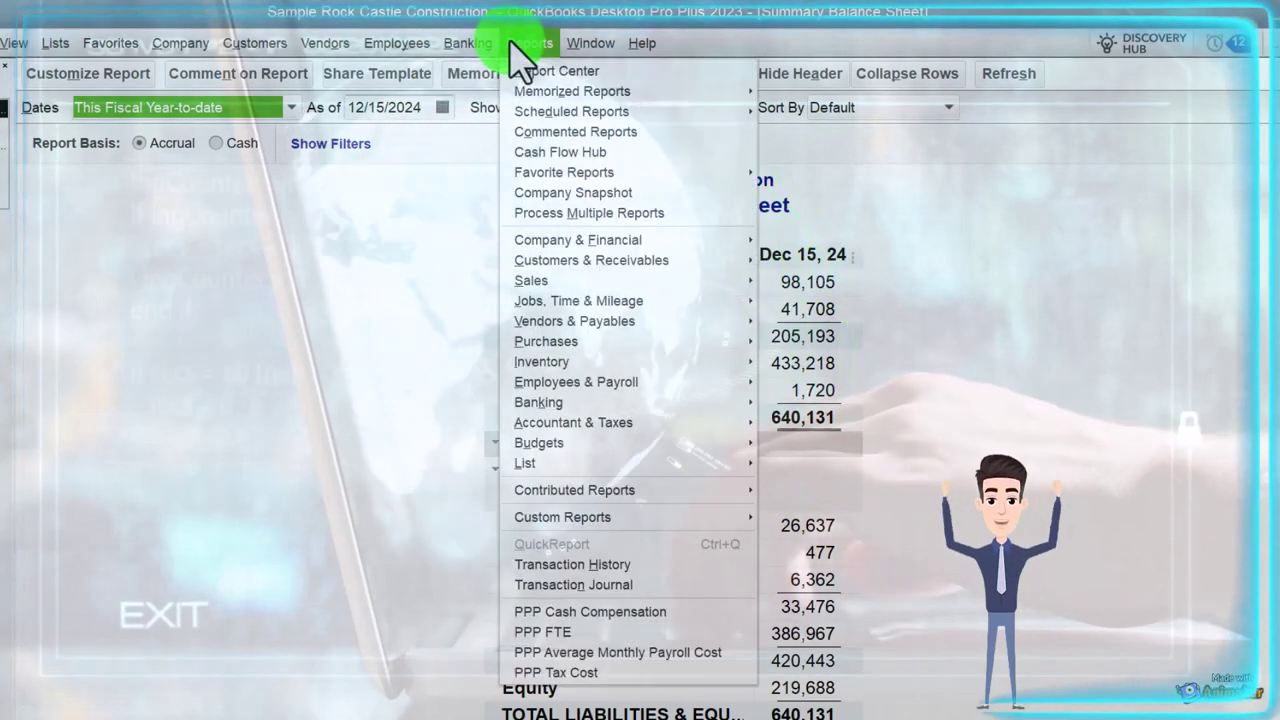
pyautogui.moveTo(546, 96)
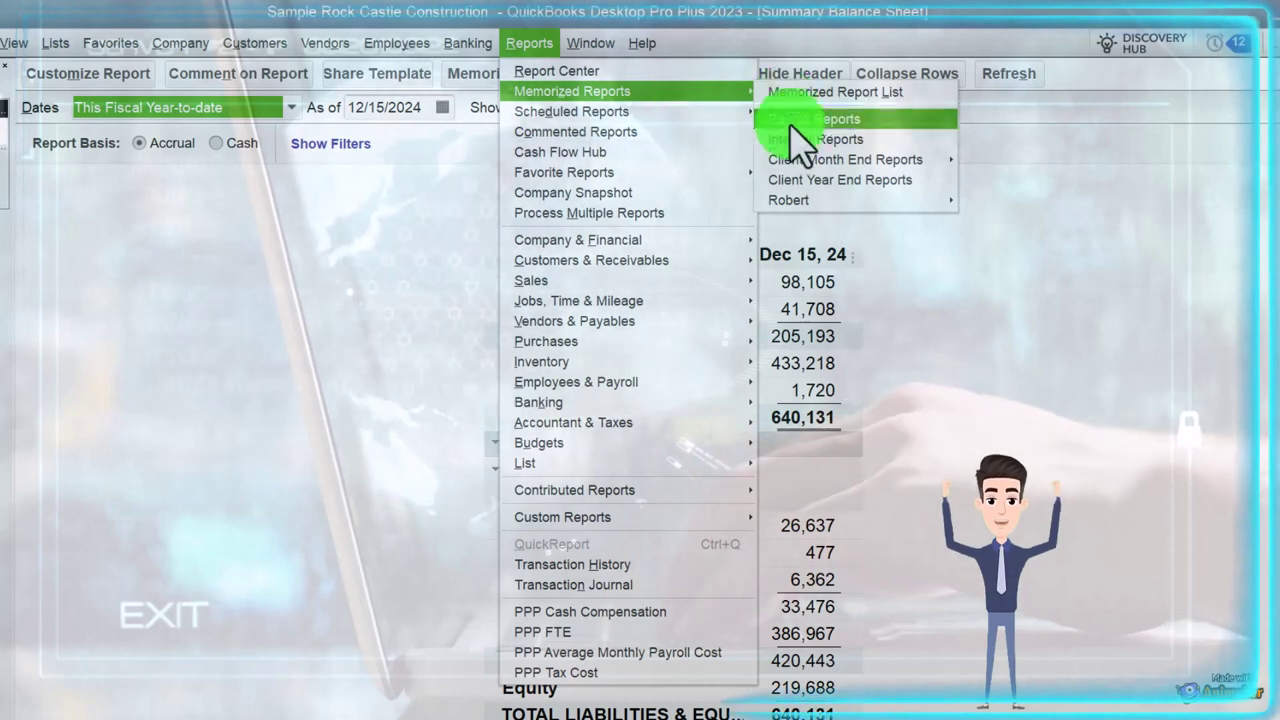
pyautogui.moveTo(955, 162)
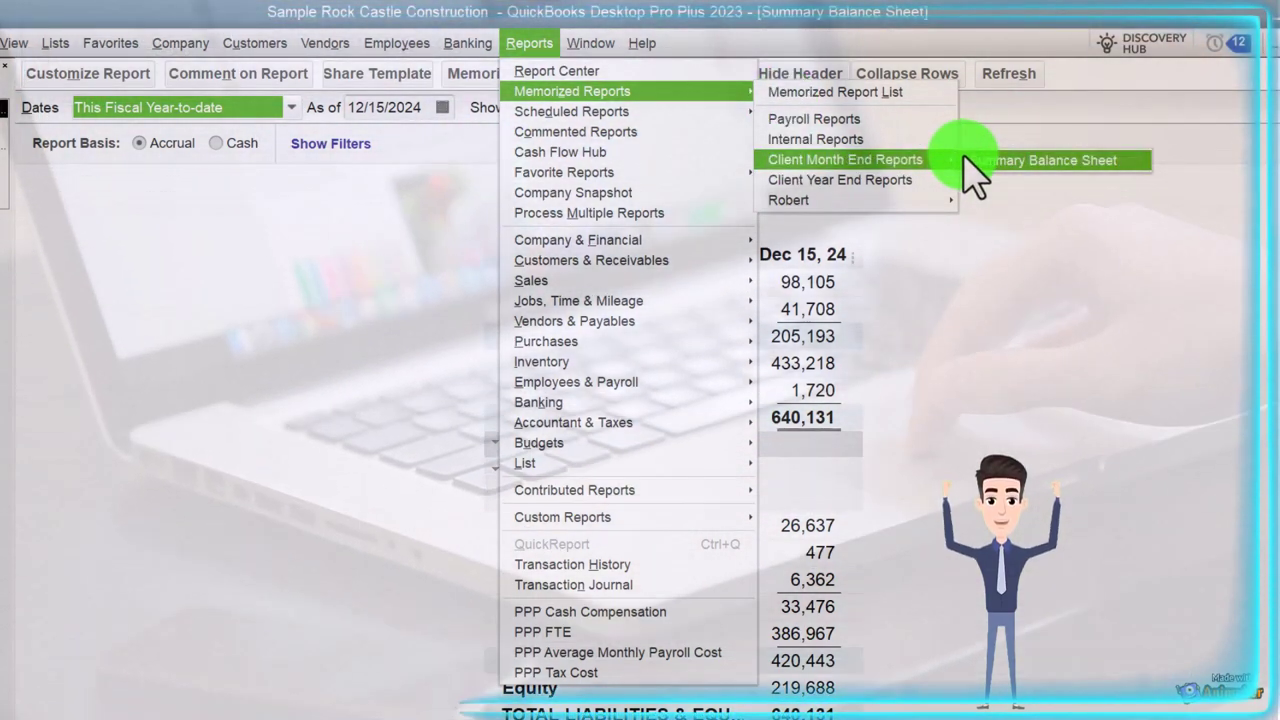
pyautogui.click(363, 243)
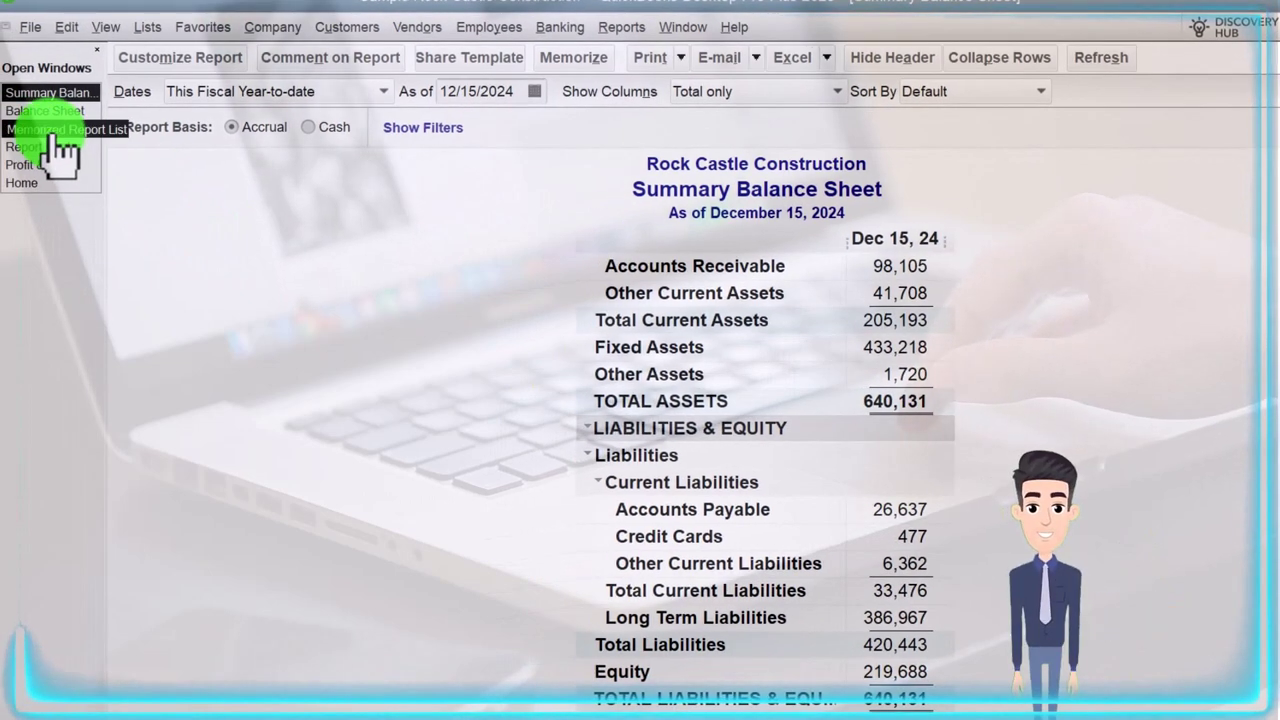
pyautogui.click(52, 132)
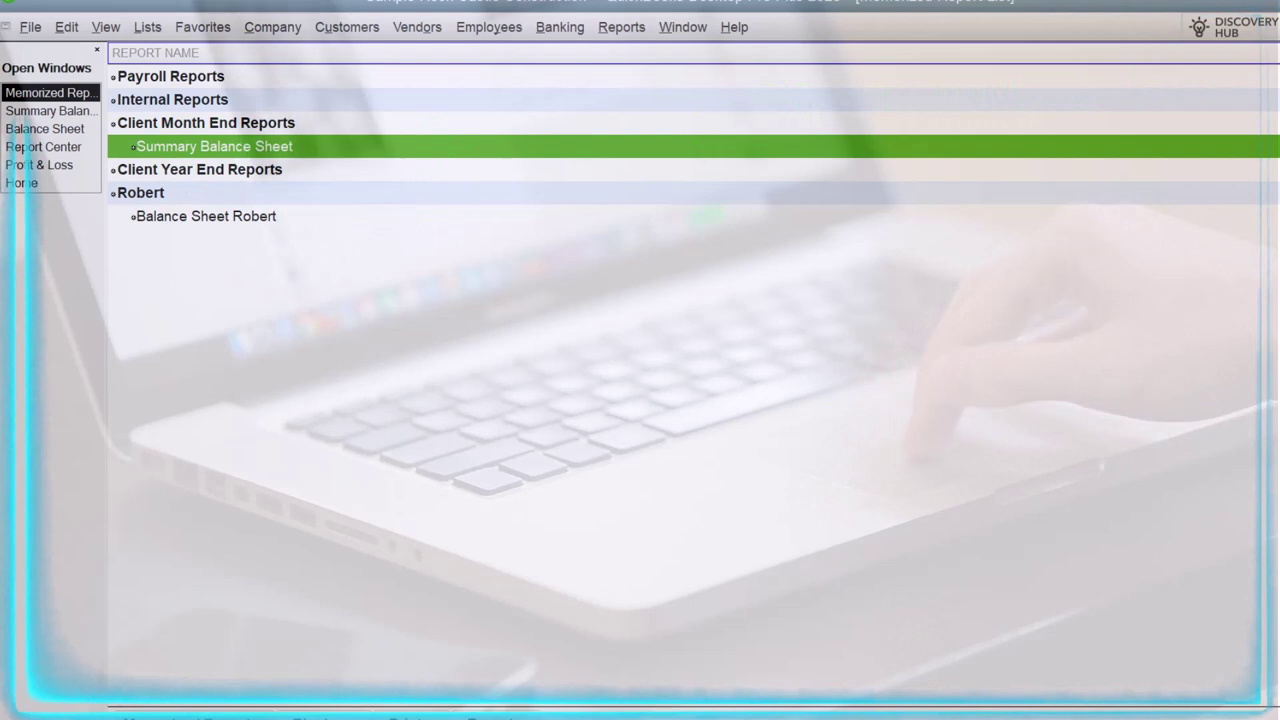
pyautogui.press('Return')
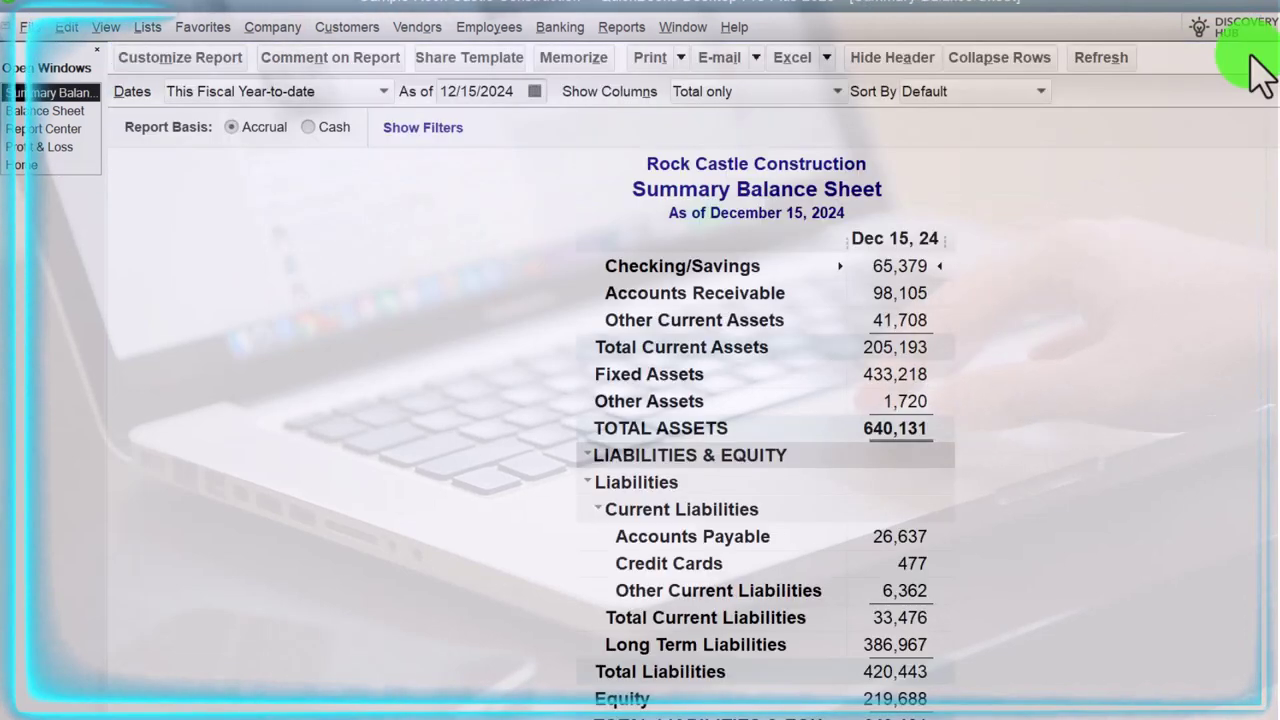
# - Open the Report Center and refresh its memorized reports by switching to the standard reports and back
pyautogui.click(620, 28)
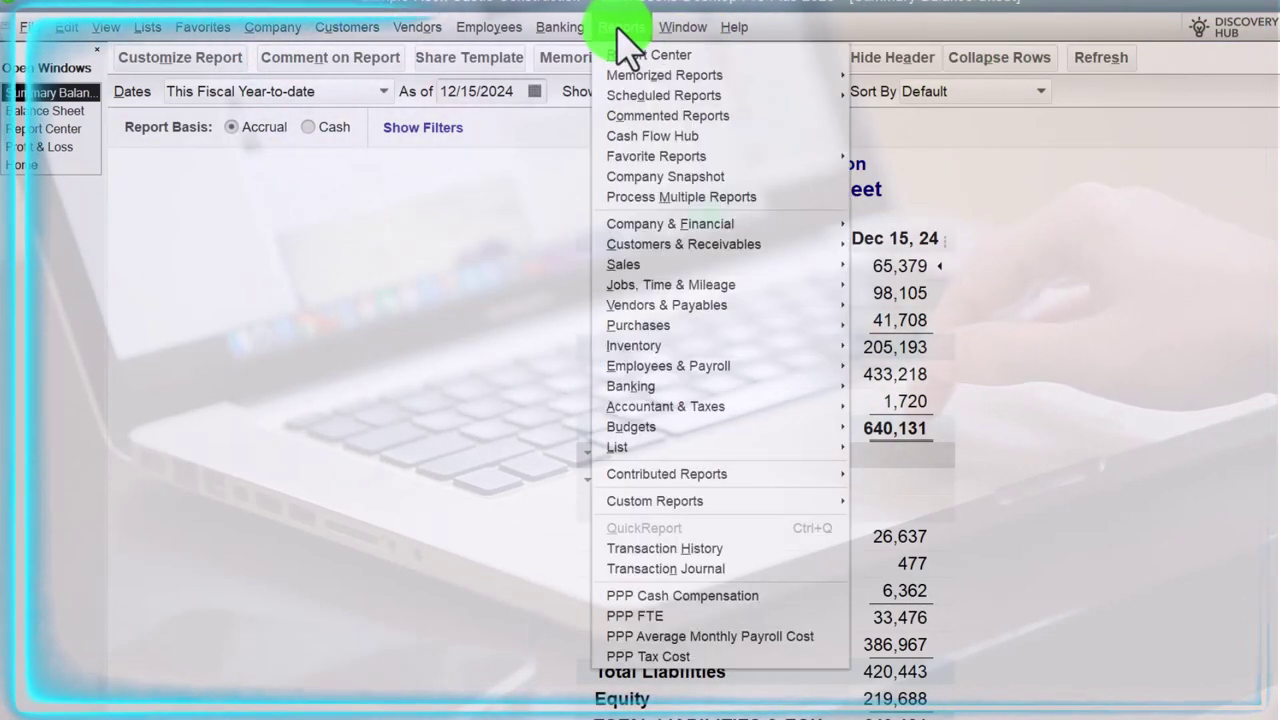
pyautogui.click(640, 56)
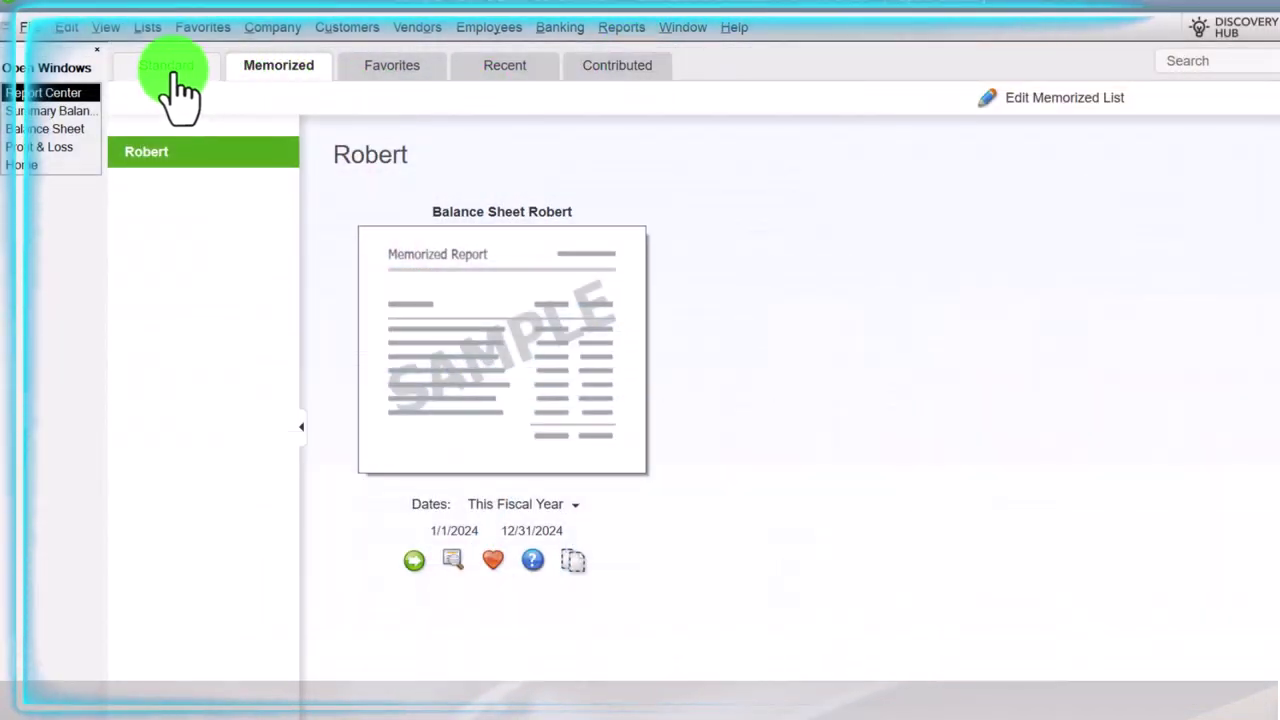
pyautogui.click(175, 80)
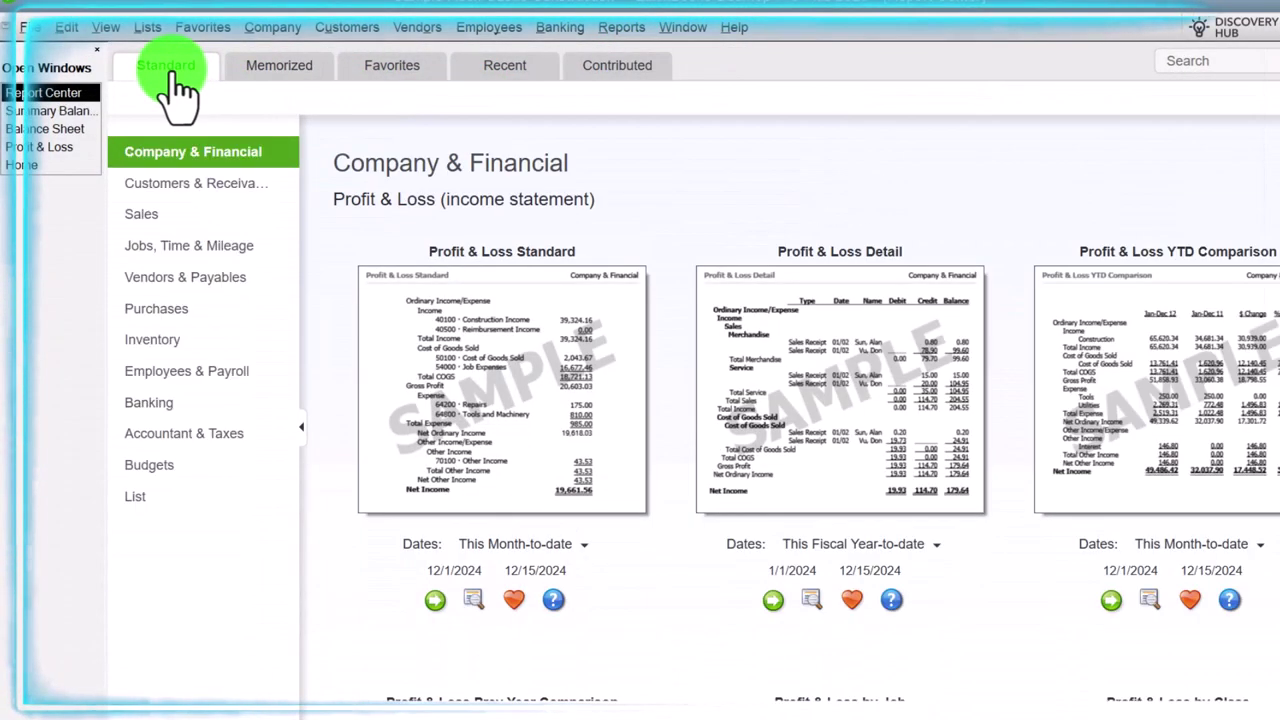
pyautogui.click(260, 90)
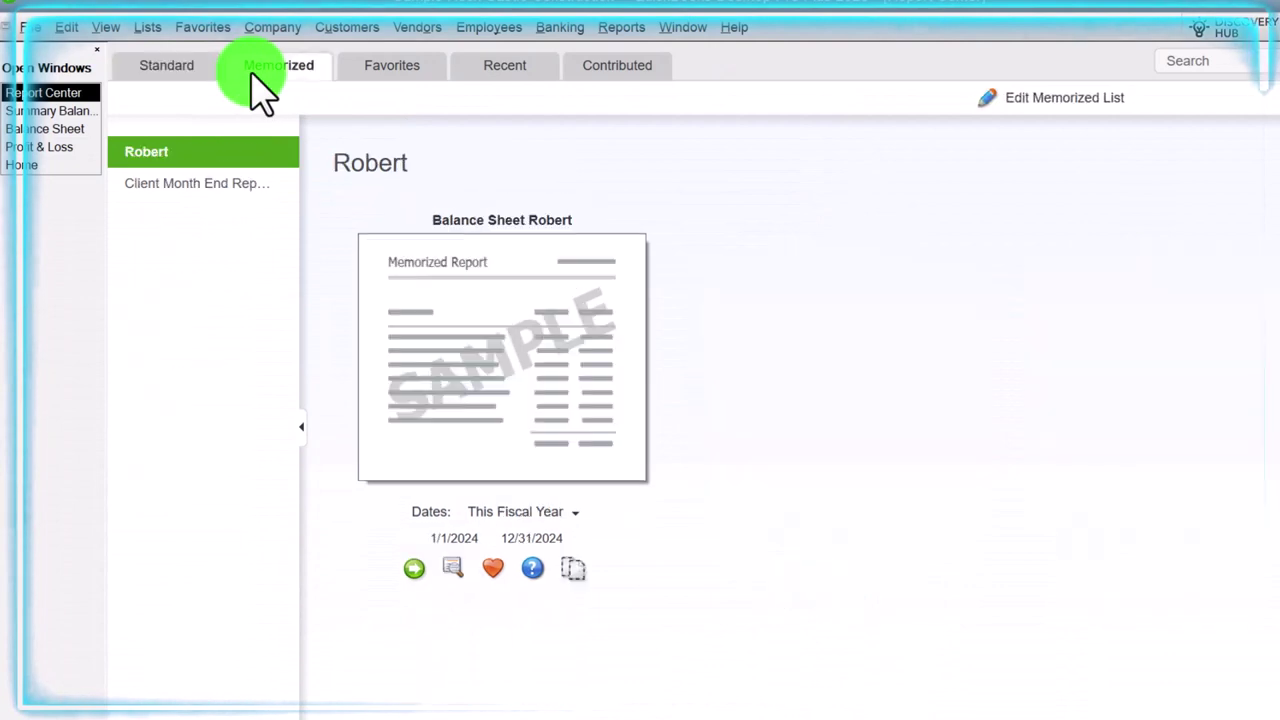
# - In the memorized report list, rename Summary Balance Sheet in the Client Month End Reports group as 1 Summary Balance Sheet
pyautogui.click(199, 186)
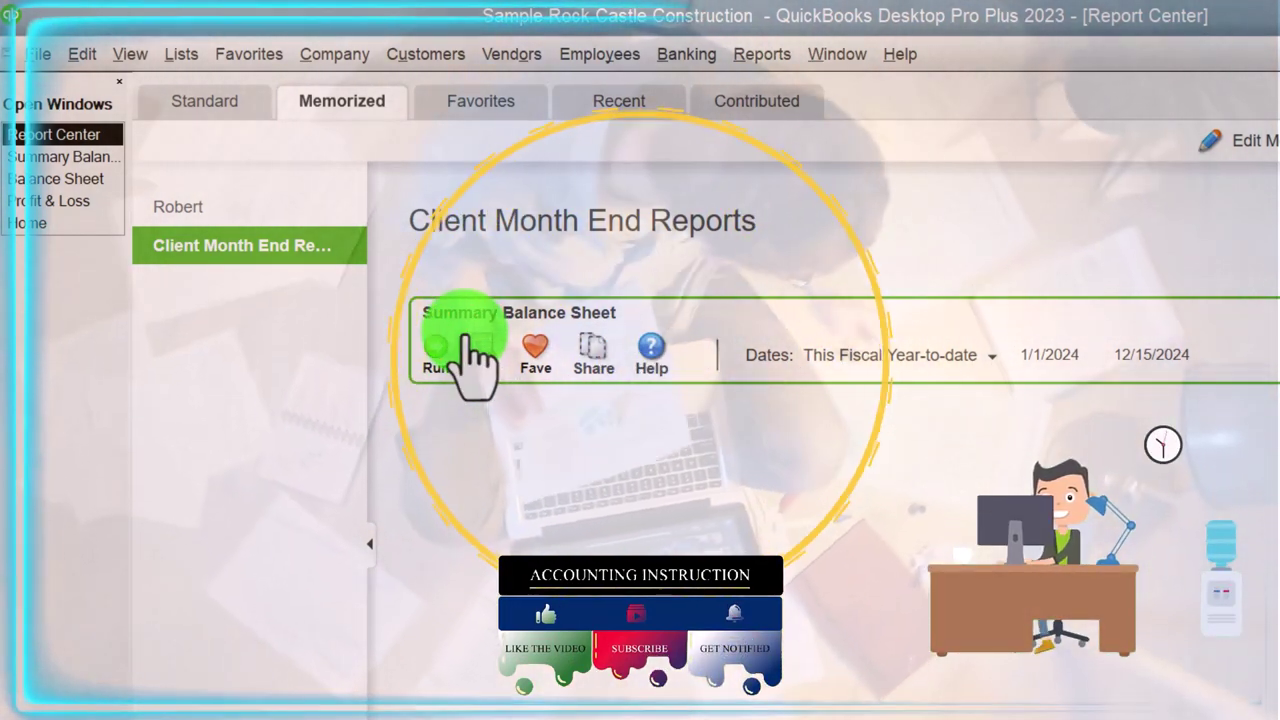
pyautogui.click(1152, 131)
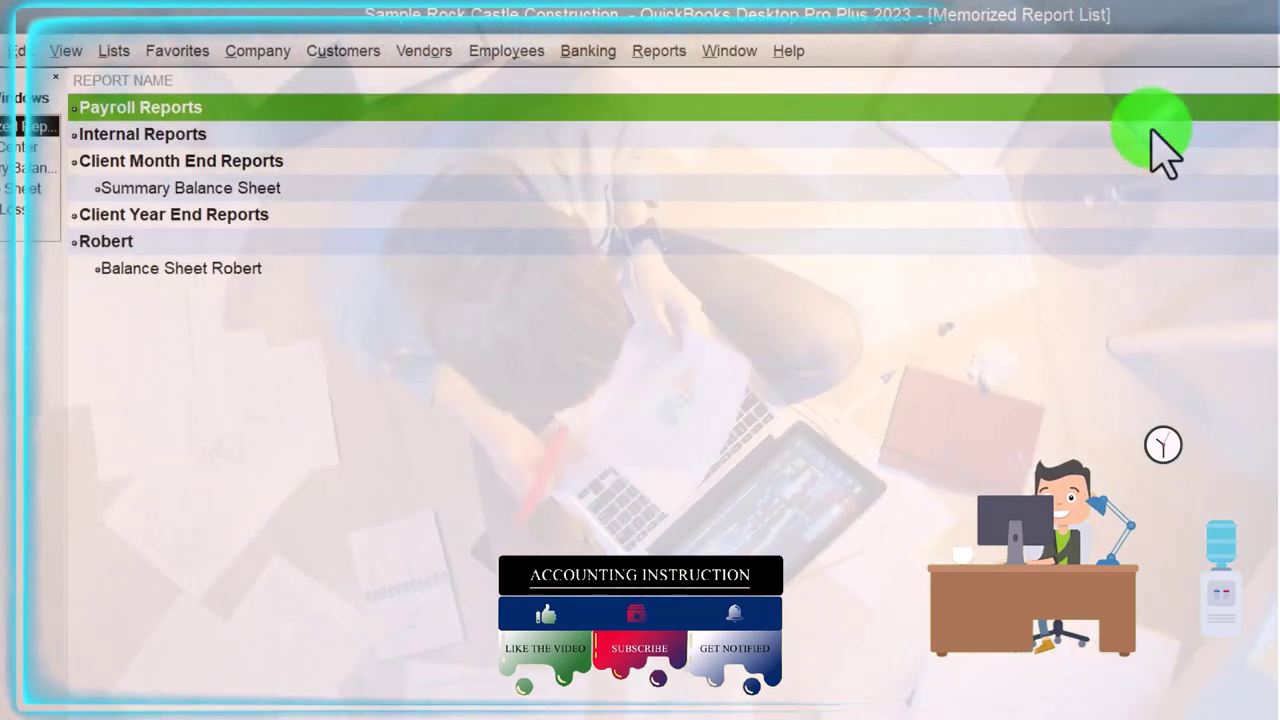
pyautogui.click(175, 188)
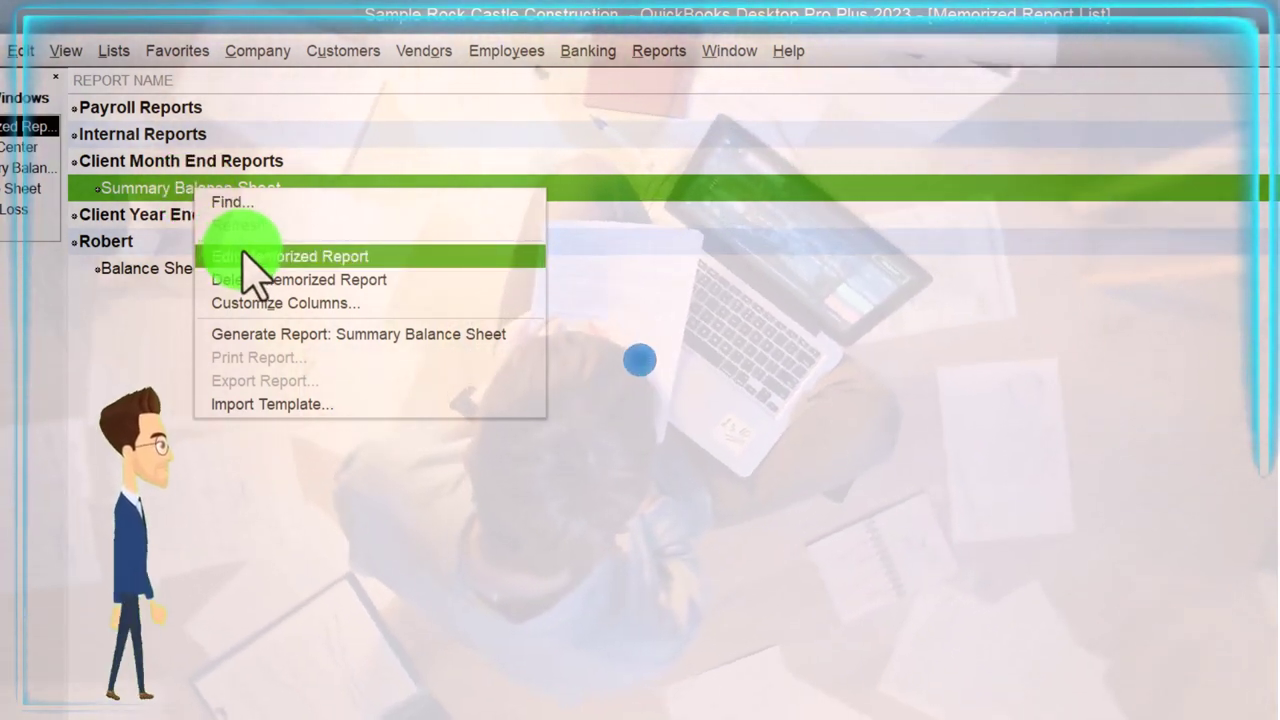
pyautogui.click(290, 256)
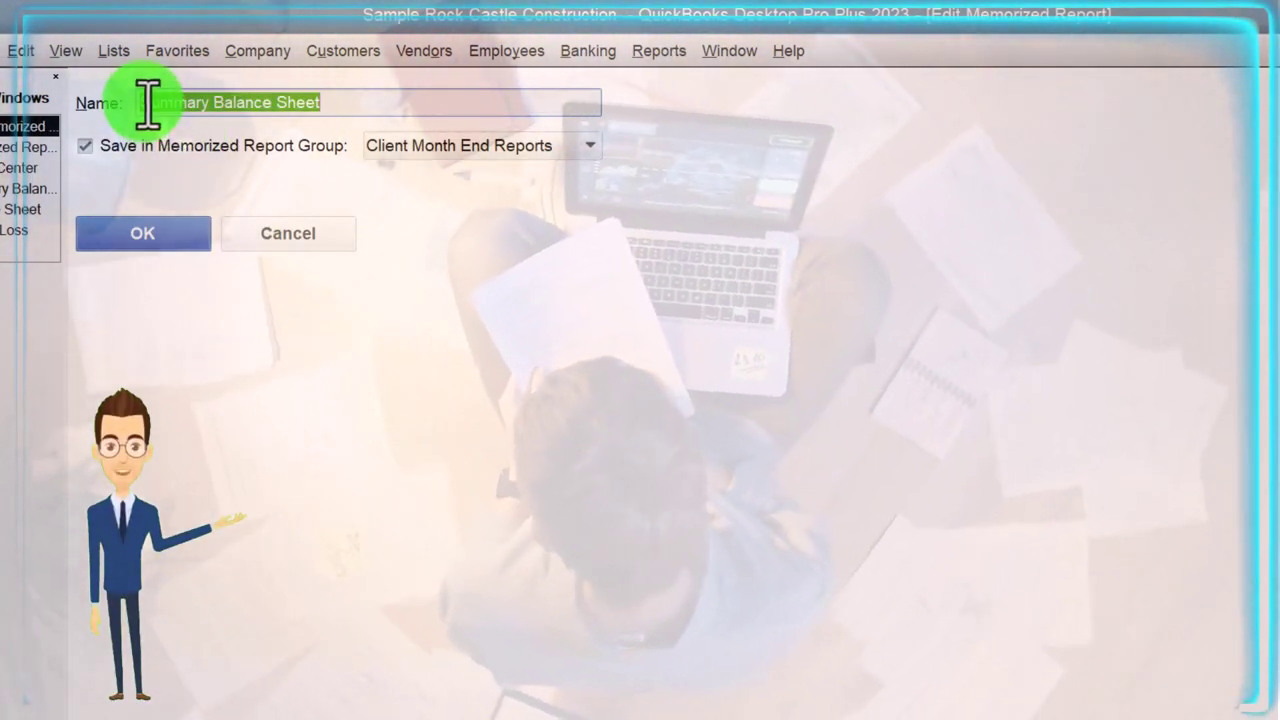
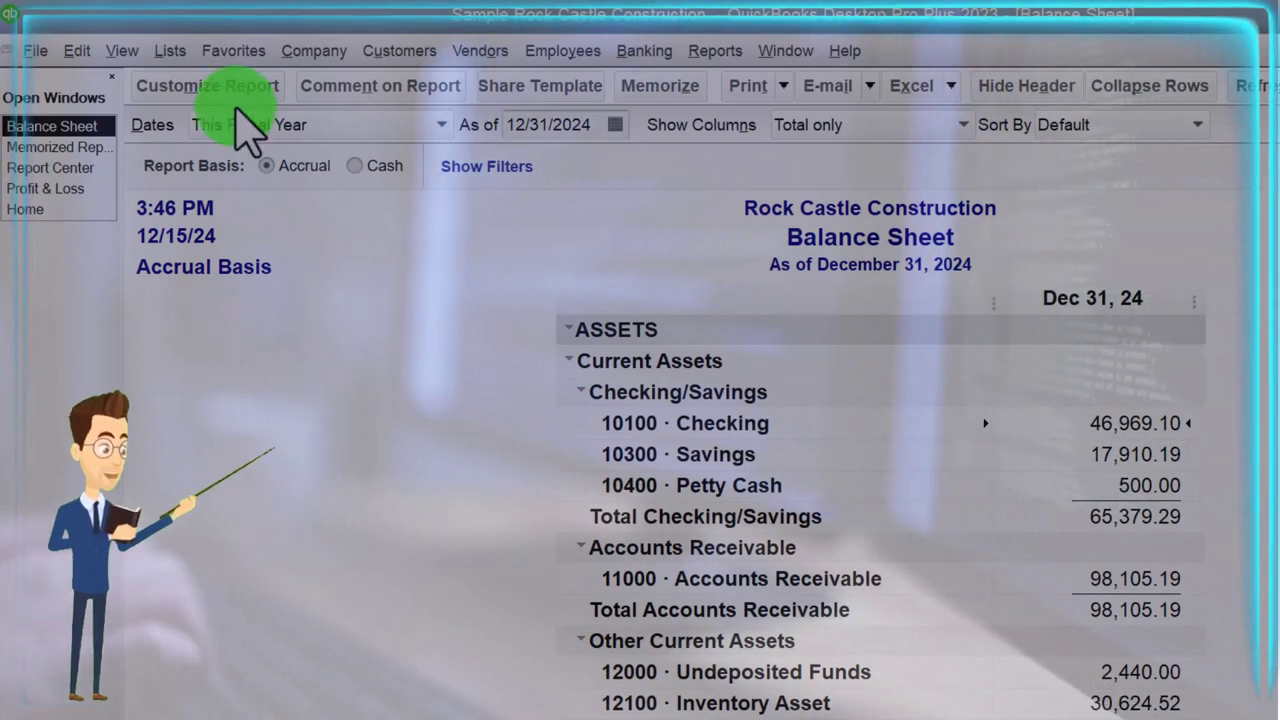
# - Remove the date prepared, time prepared and report basis from the Balance Sheet's header, and enter the preparer's name as extra footer line
pyautogui.click(212, 88)
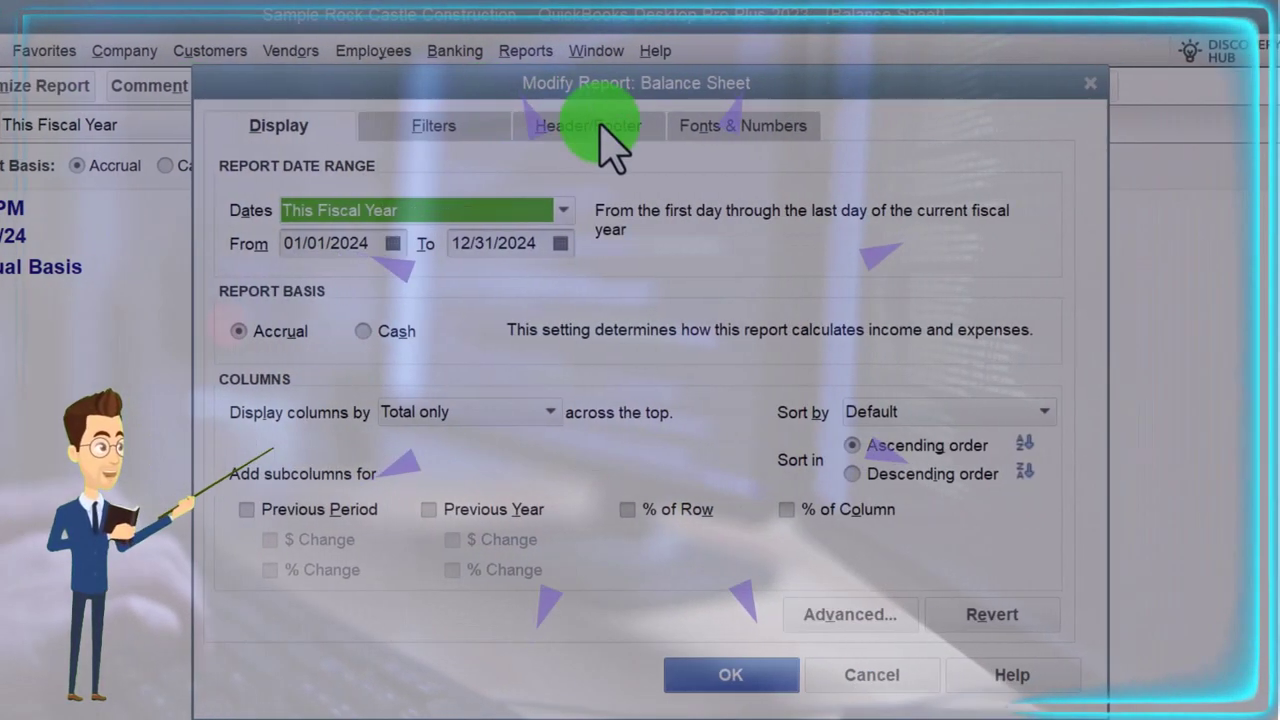
pyautogui.click(790, 127)
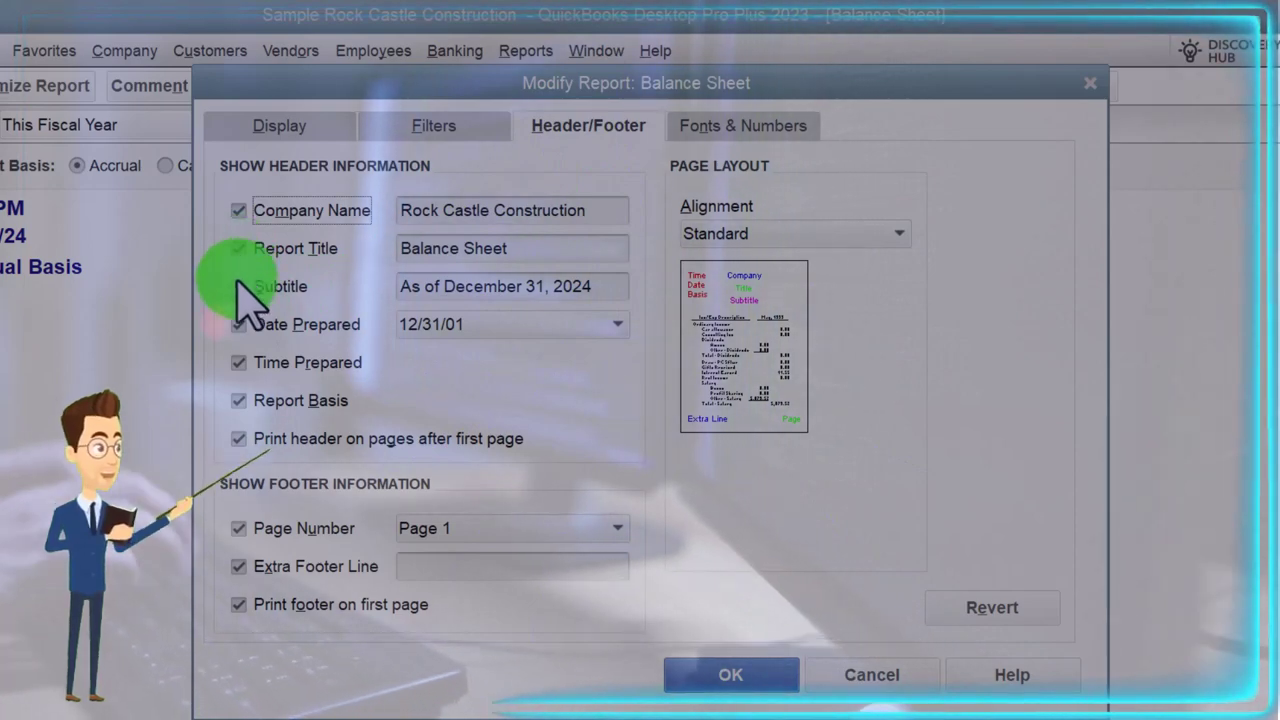
pyautogui.click(238, 324)
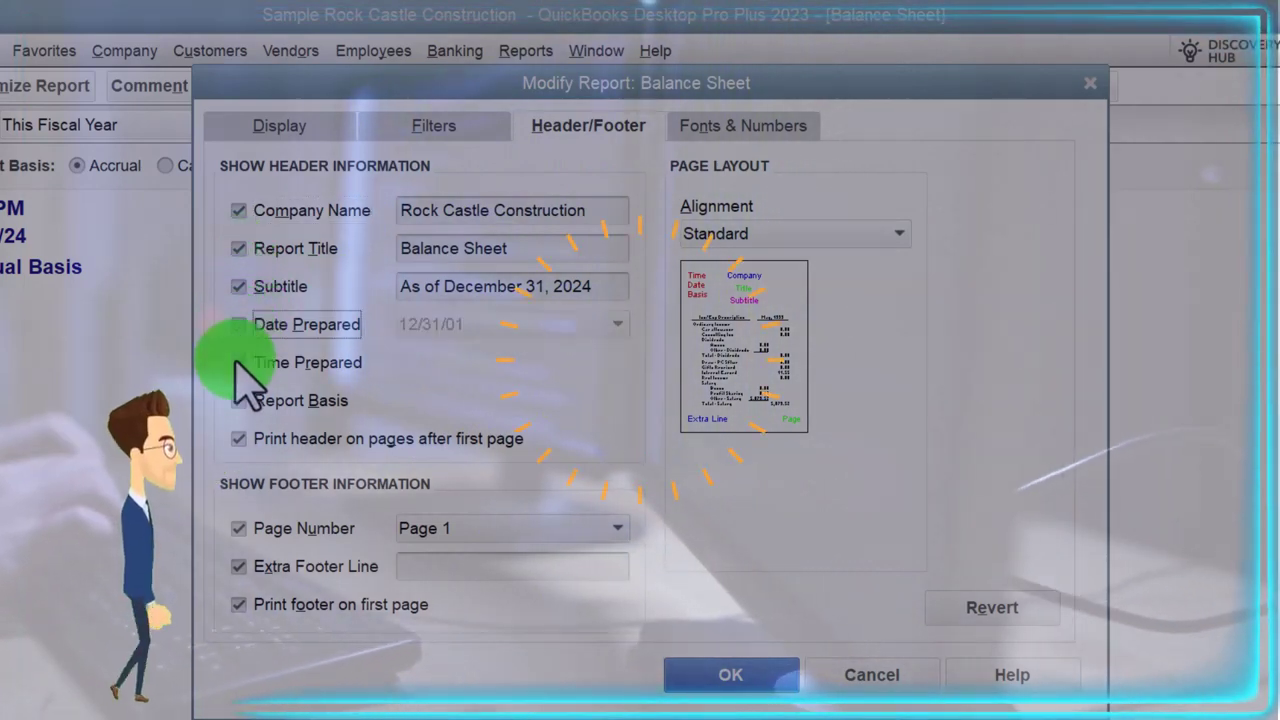
pyautogui.click(238, 362)
pyautogui.click(238, 400)
pyautogui.click(483, 567)
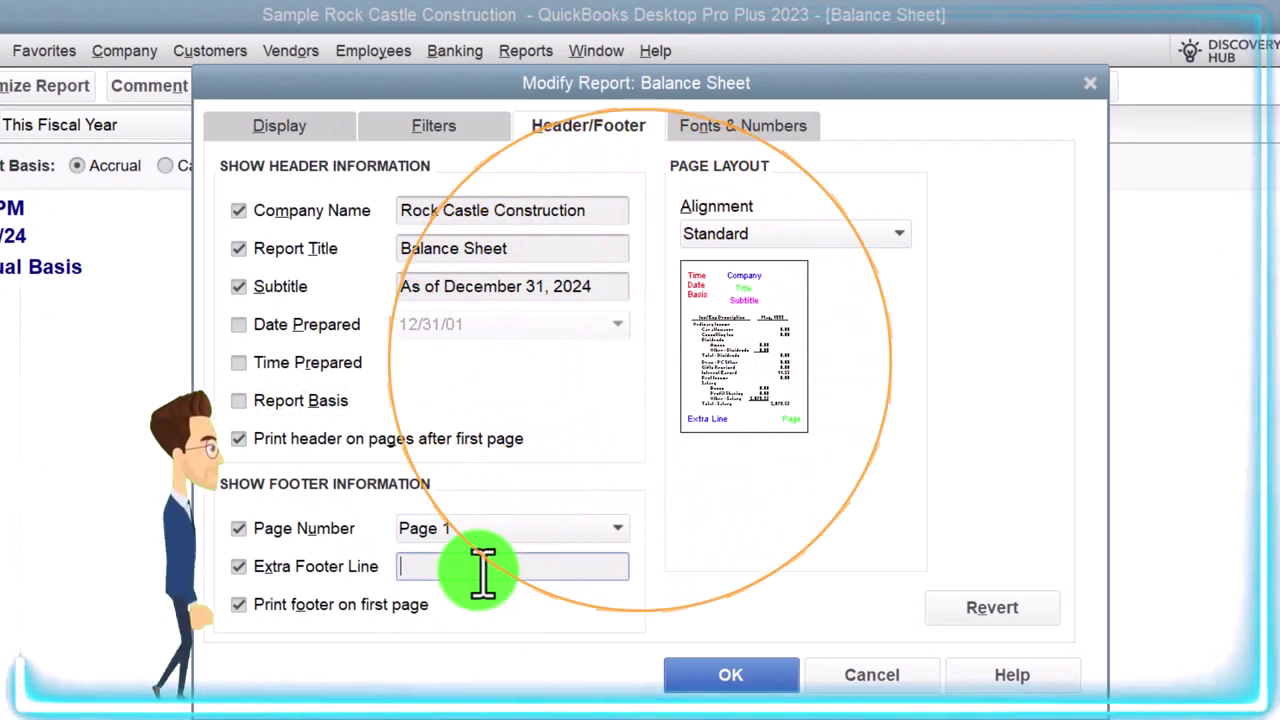
pyautogui.write('Robert')
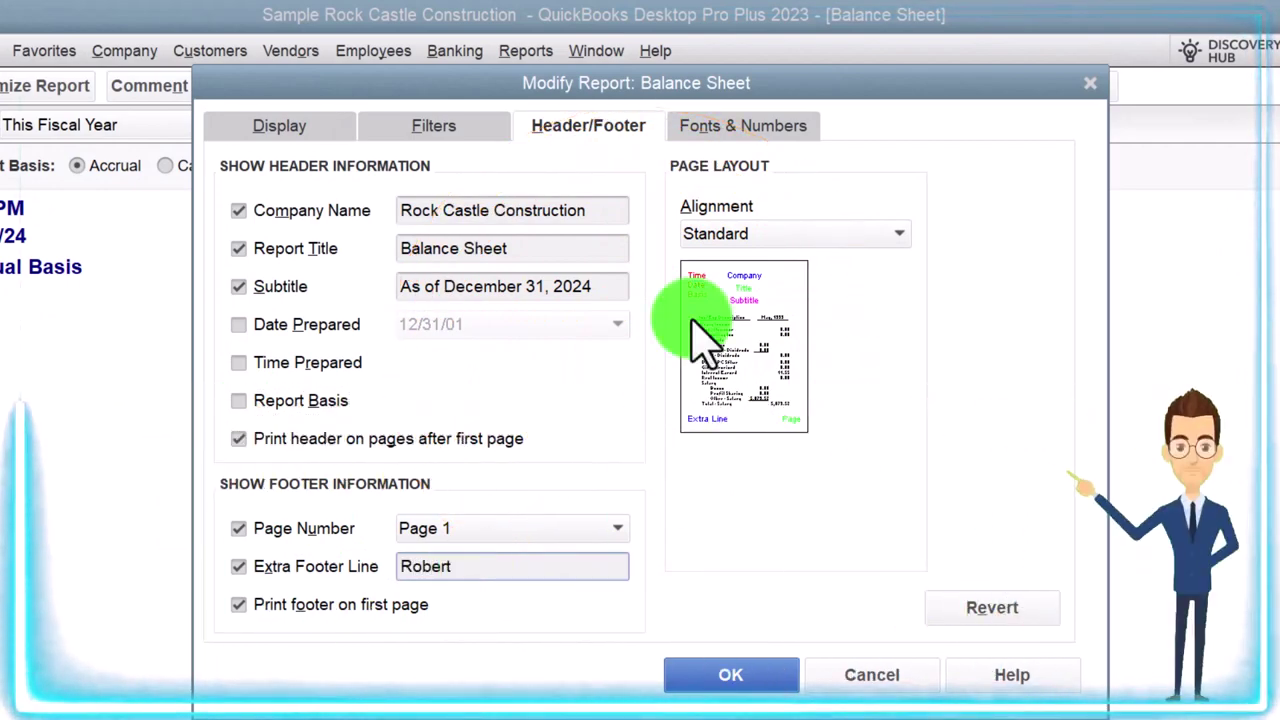
# - Format the Balance Sheet's negative numbers in parentheses and bright red, show all numbers without cents, and apply the report changes
pyautogui.click(762, 128)
pyautogui.click(598, 462)
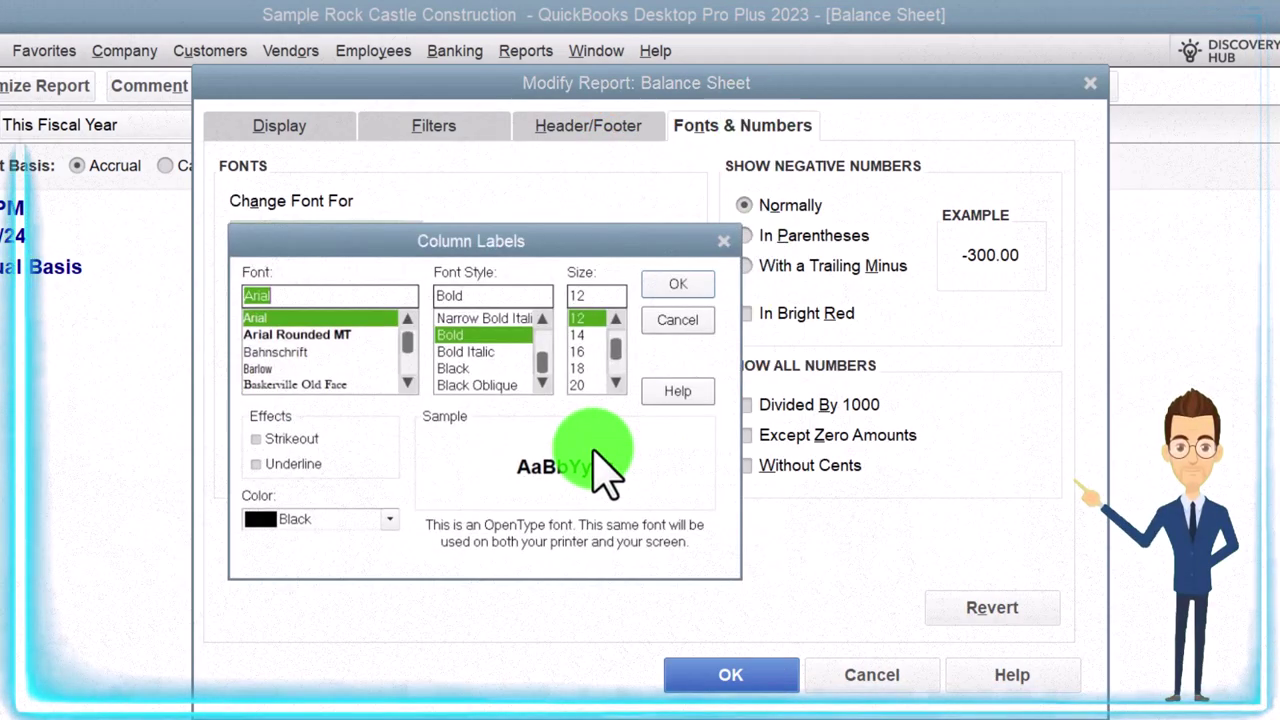
pyautogui.click(677, 280)
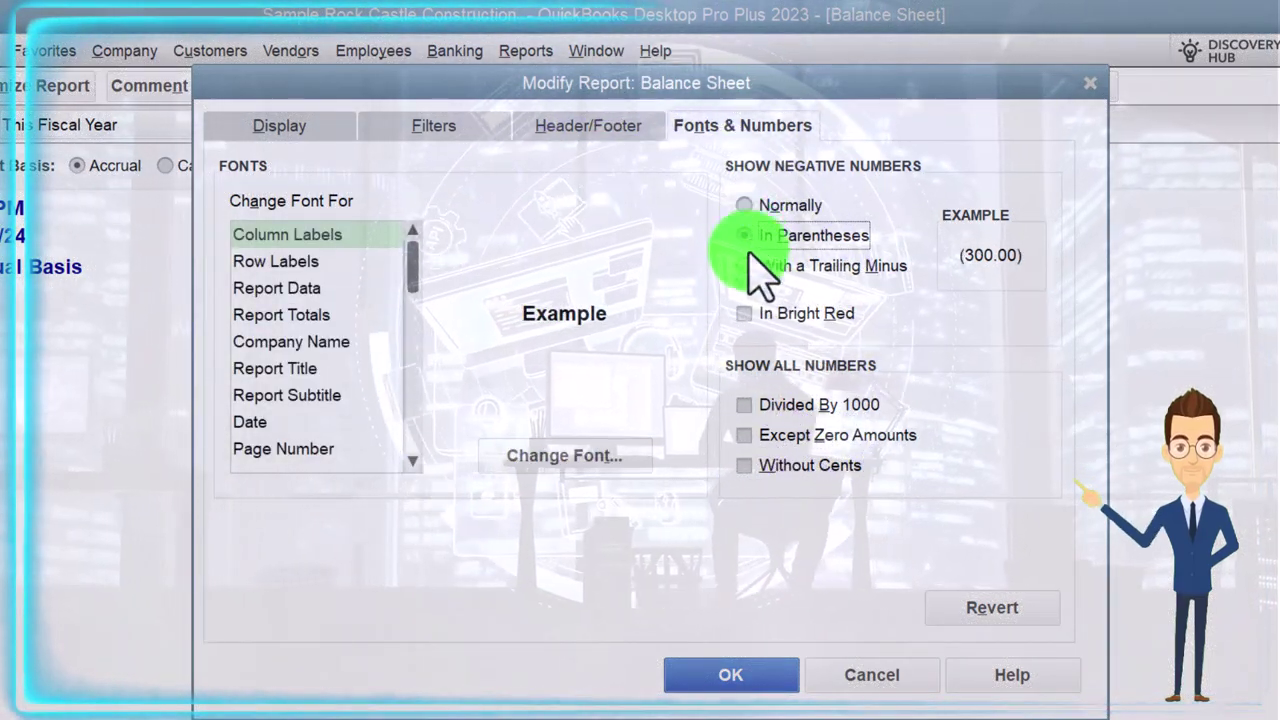
pyautogui.click(744, 465)
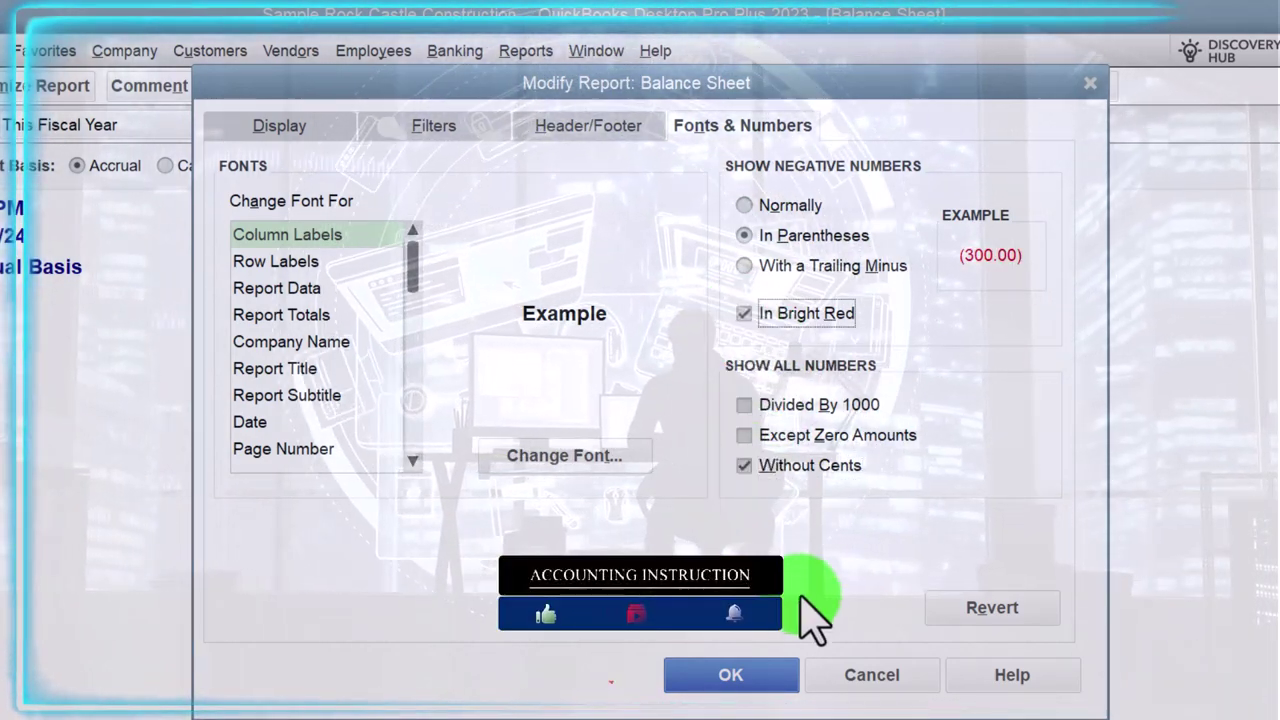
pyautogui.click(755, 672)
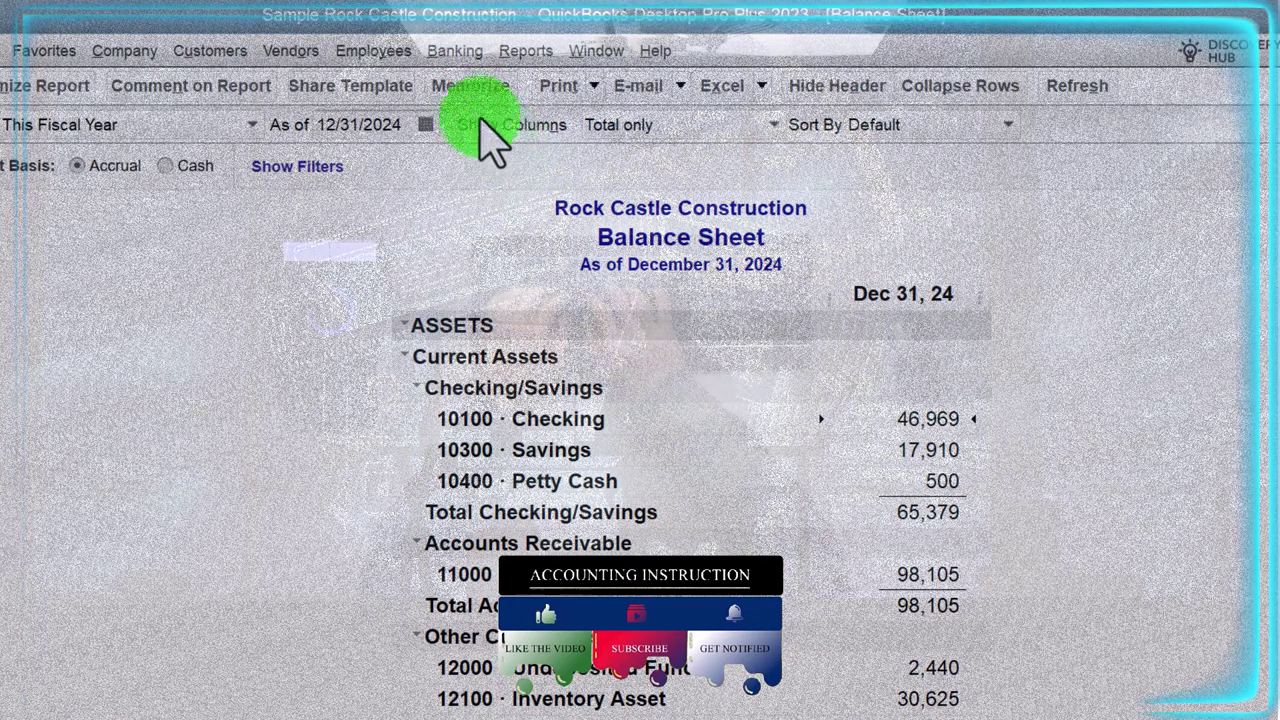
# - Memorize the report as Balance Sheet Starndard in the Client Month End Reports group
pyautogui.click(458, 90)
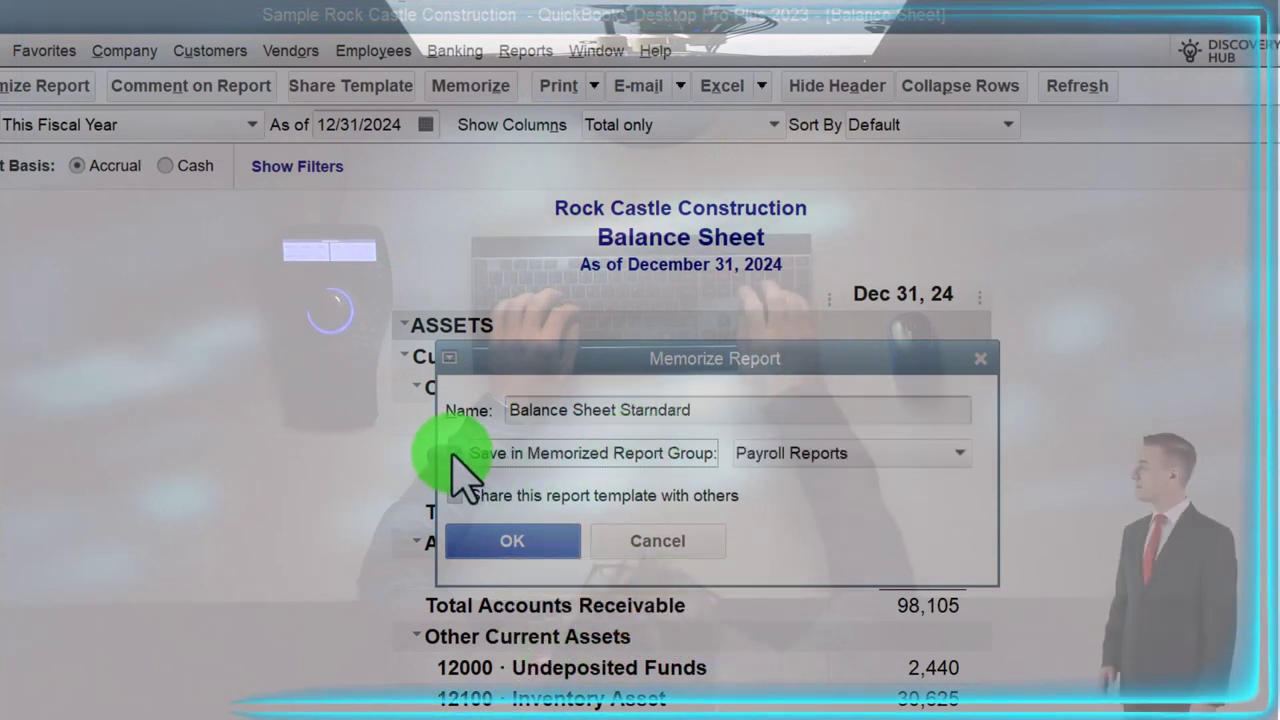
pyautogui.click(870, 460)
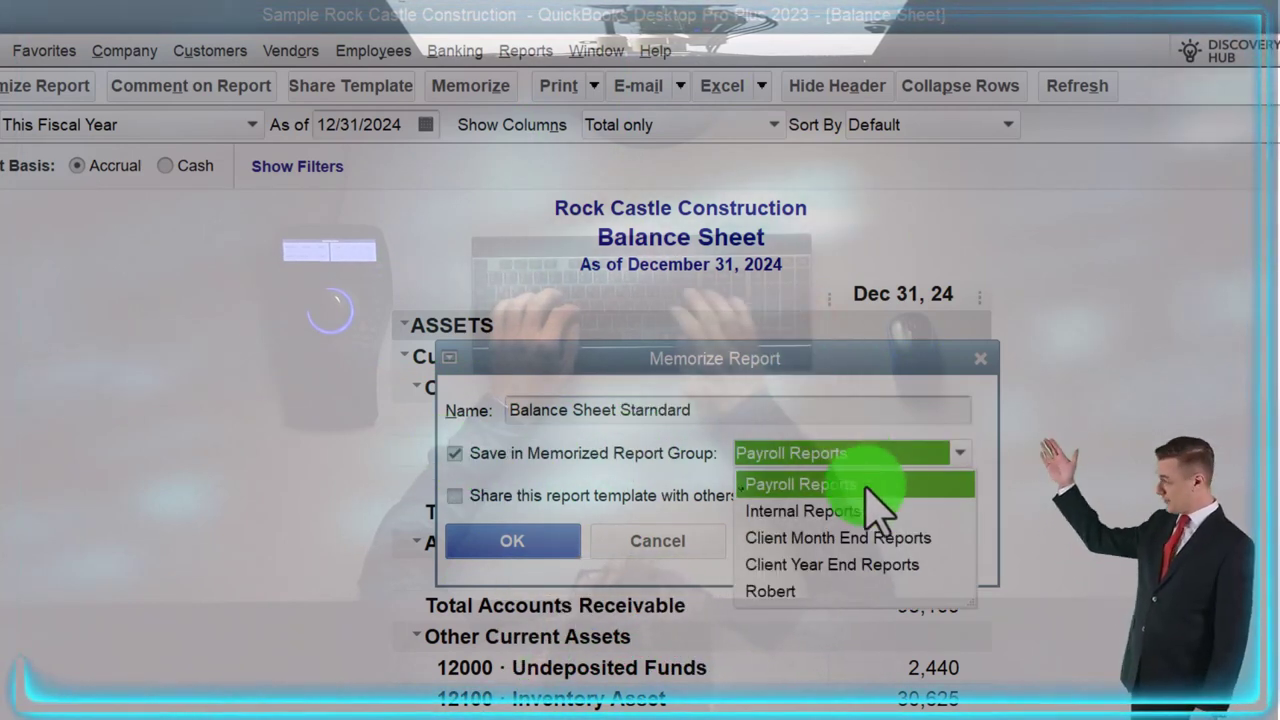
pyautogui.click(822, 540)
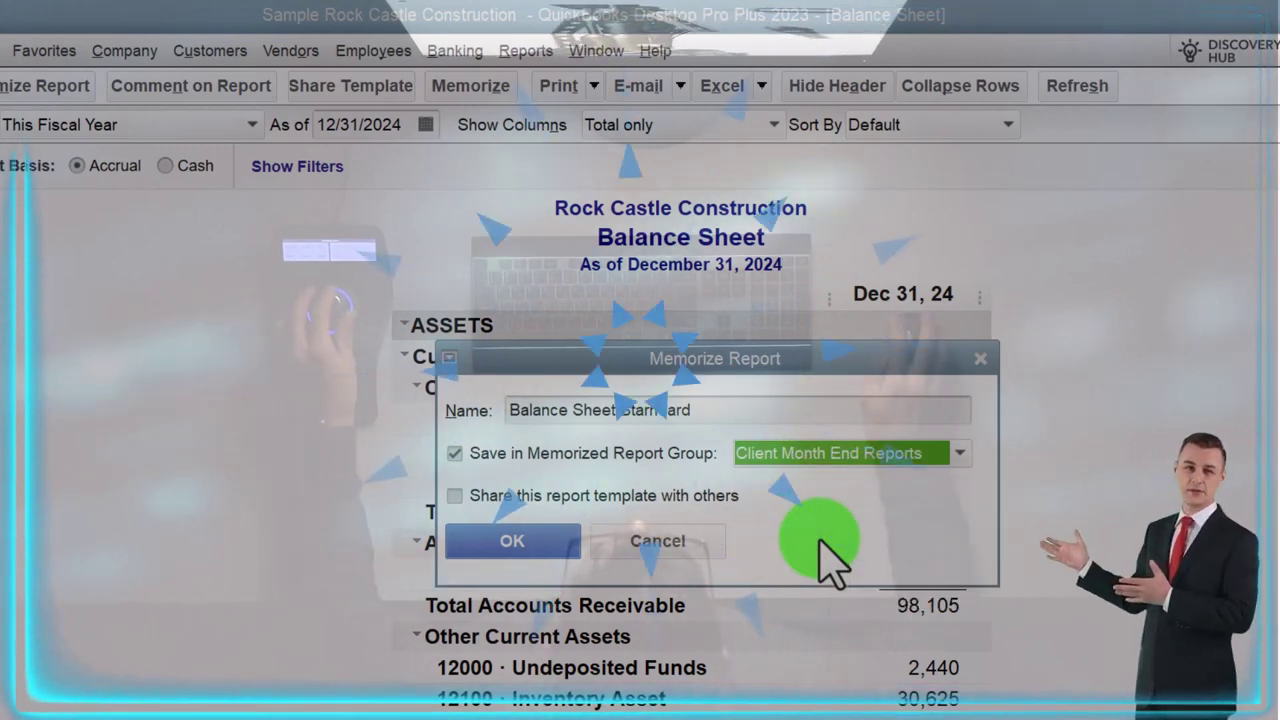
pyautogui.click(530, 545)
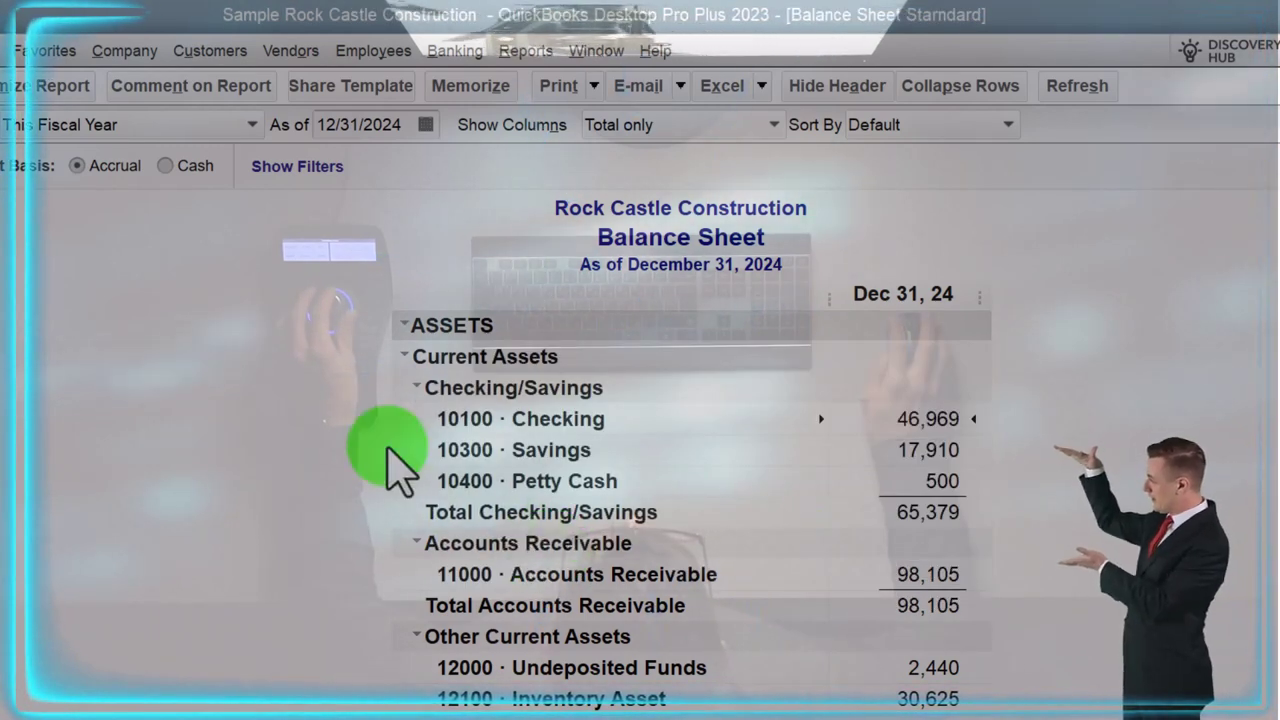
# - Rename the memorized Balance Sheet Starndard as 2 Balance Sheet Starndard and close the Memorized Report List
pyautogui.click(57, 150)
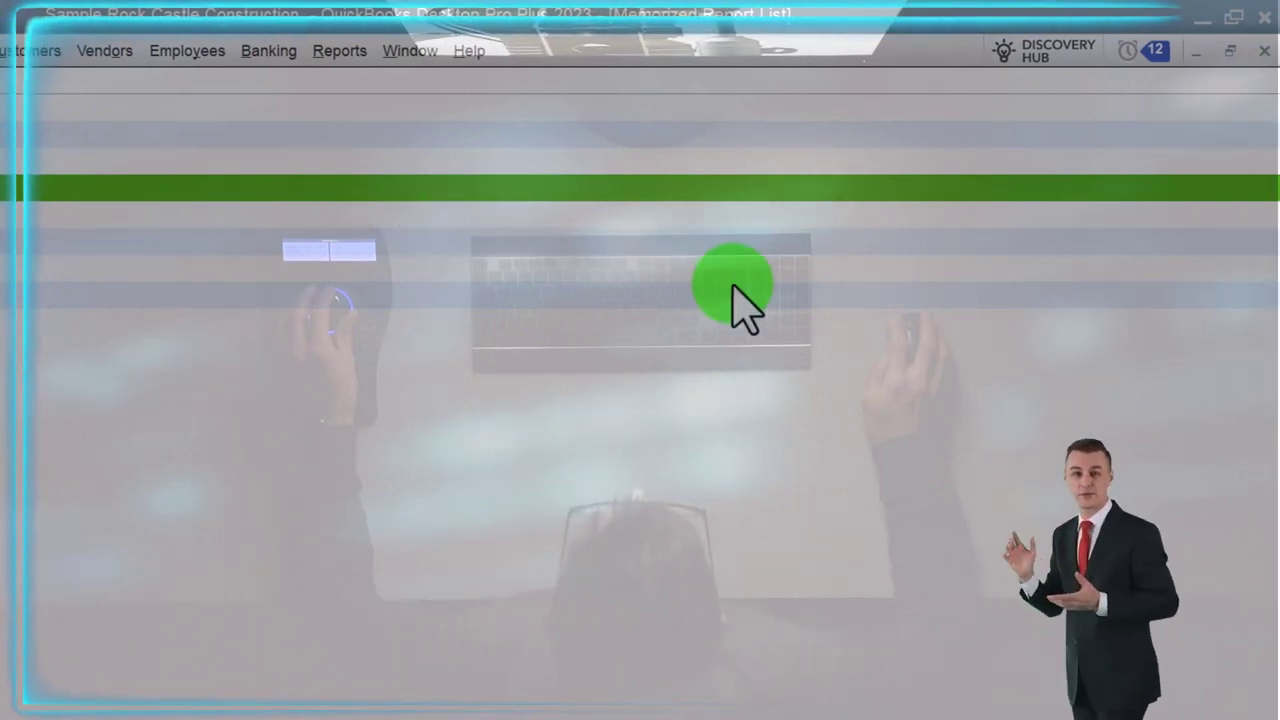
pyautogui.rightClick(232, 188)
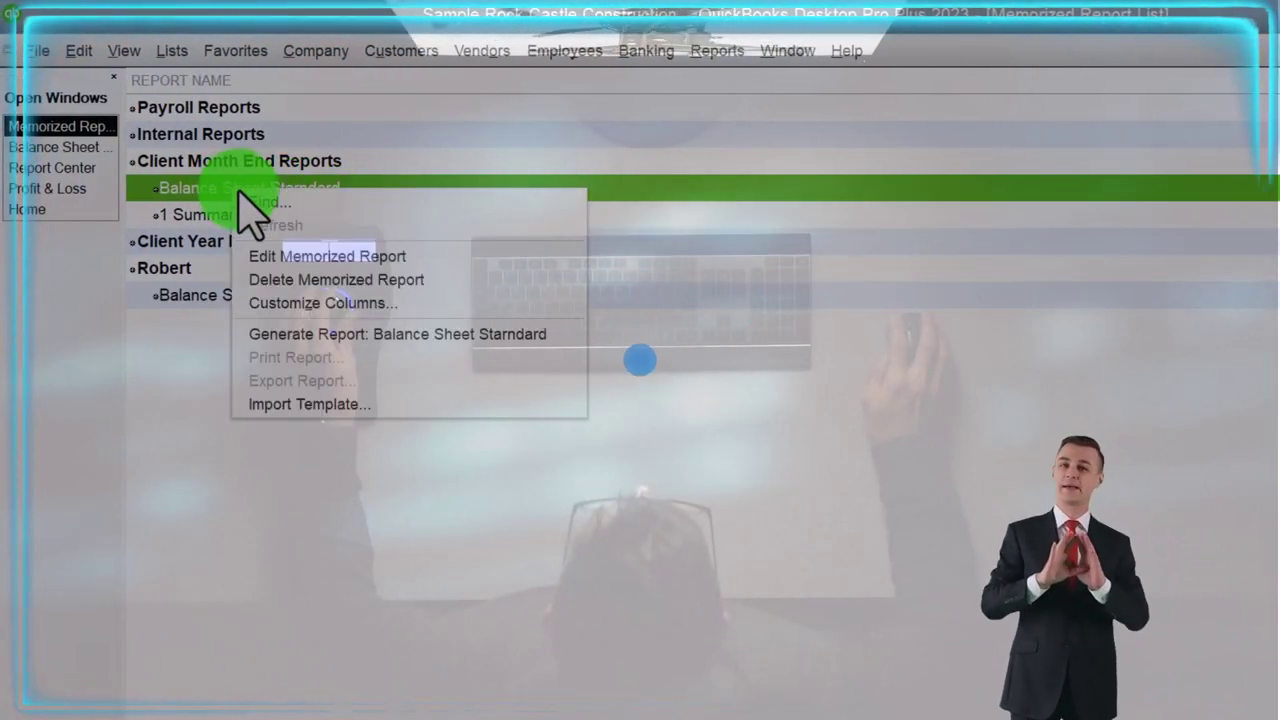
pyautogui.click(270, 258)
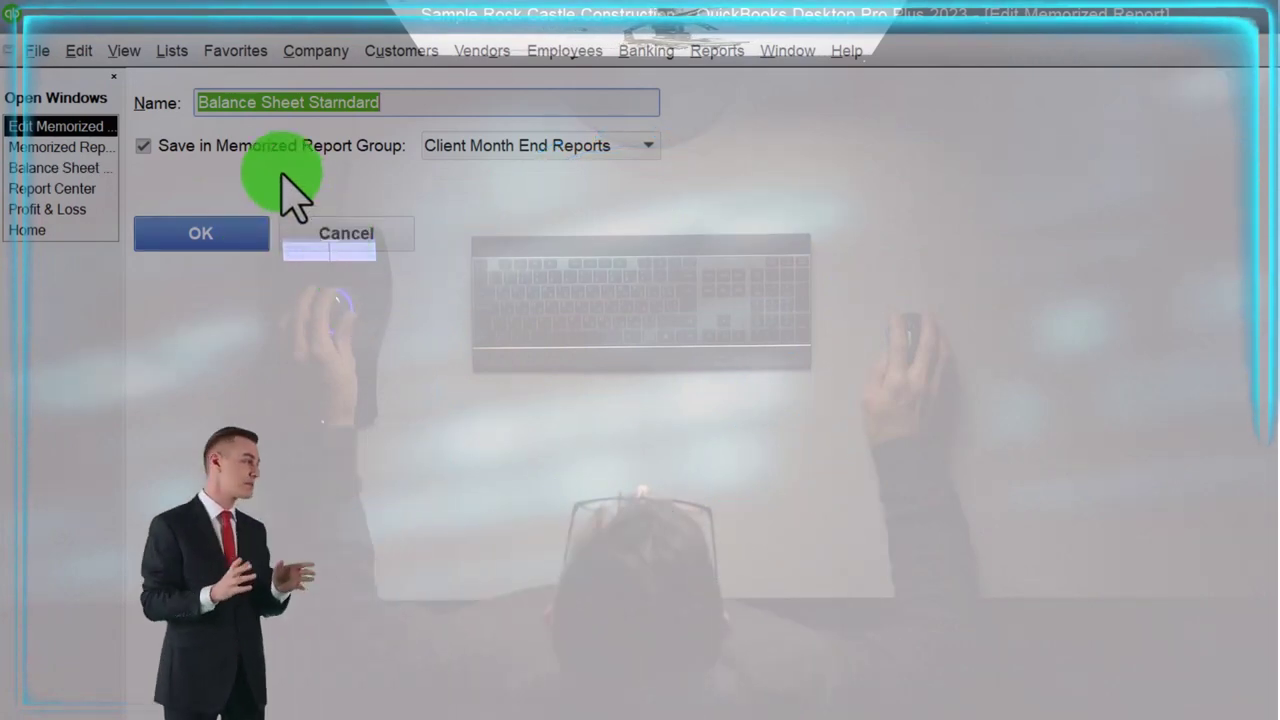
pyautogui.press('Home')
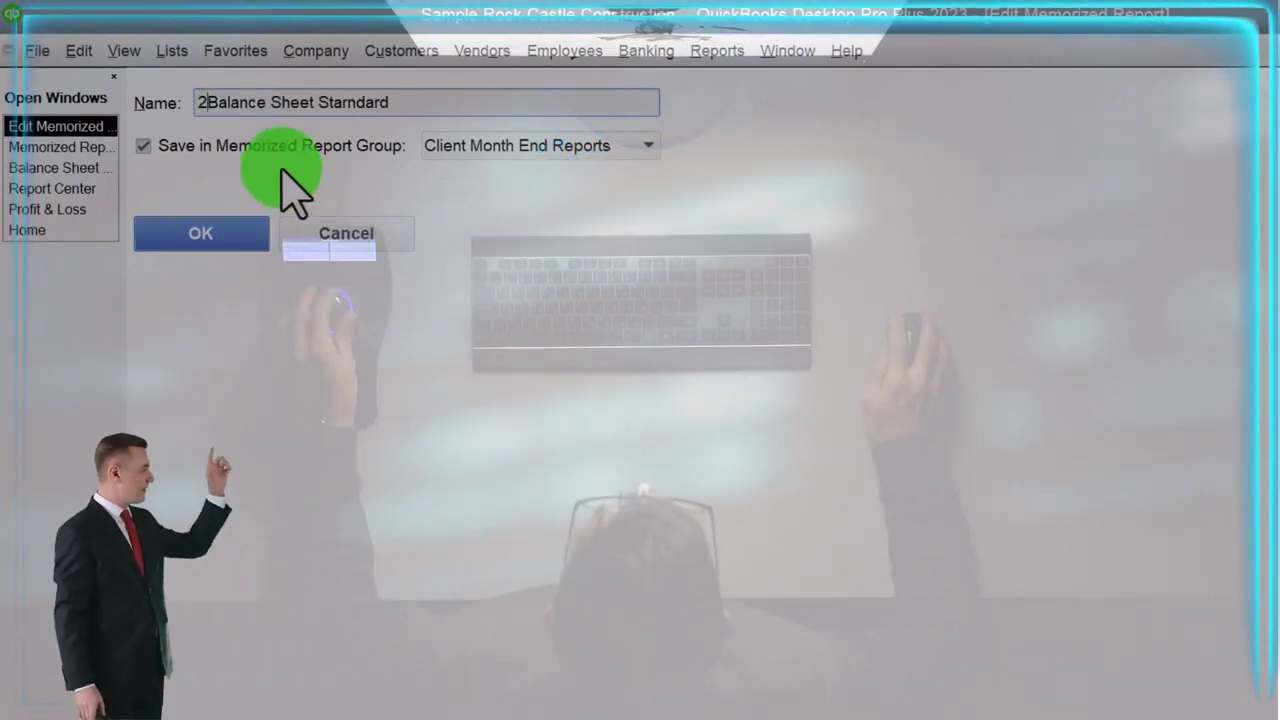
pyautogui.click(203, 232)
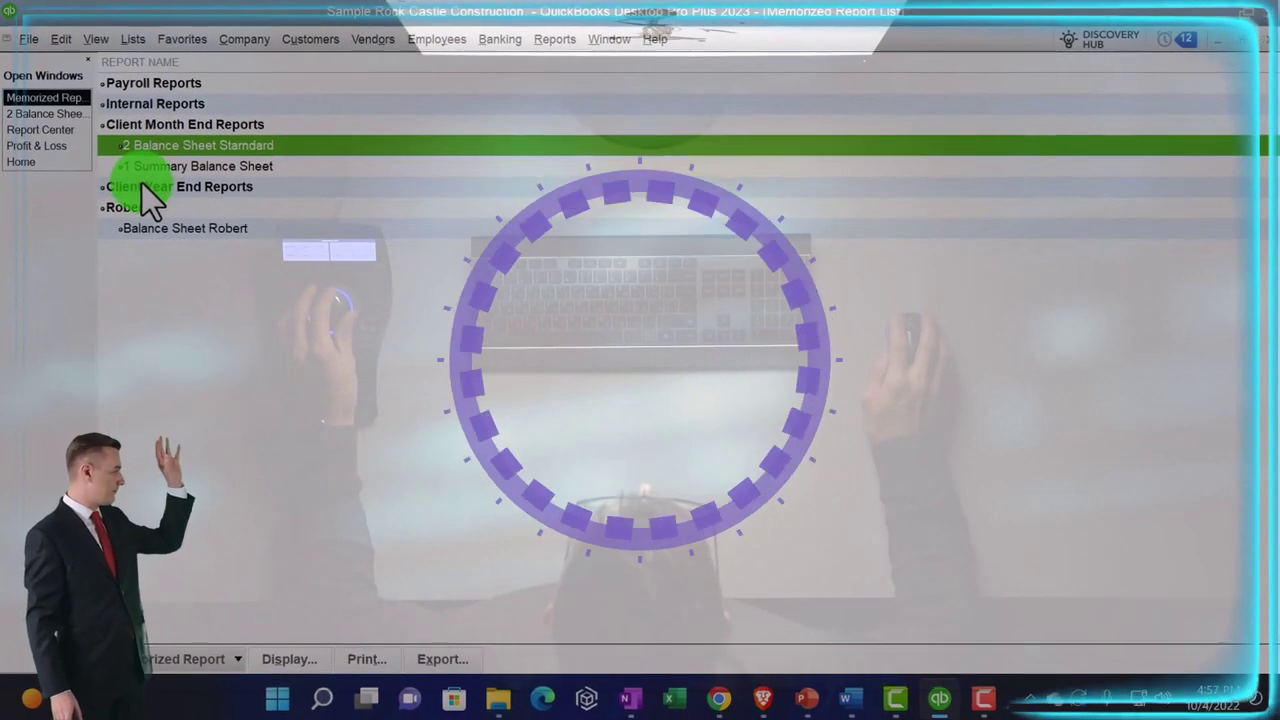
pyautogui.press('Escape')
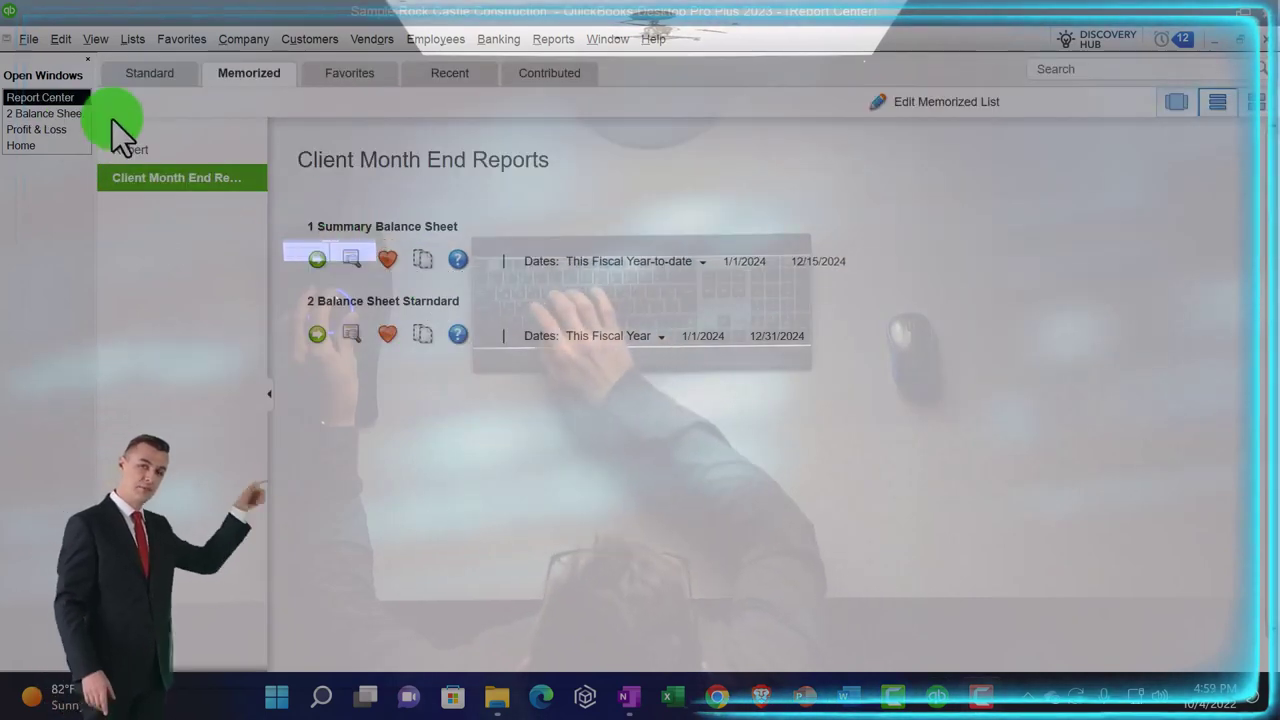
# - Review the Client Month End Reports group among the Report Center's memorized reports
pyautogui.click(553, 39)
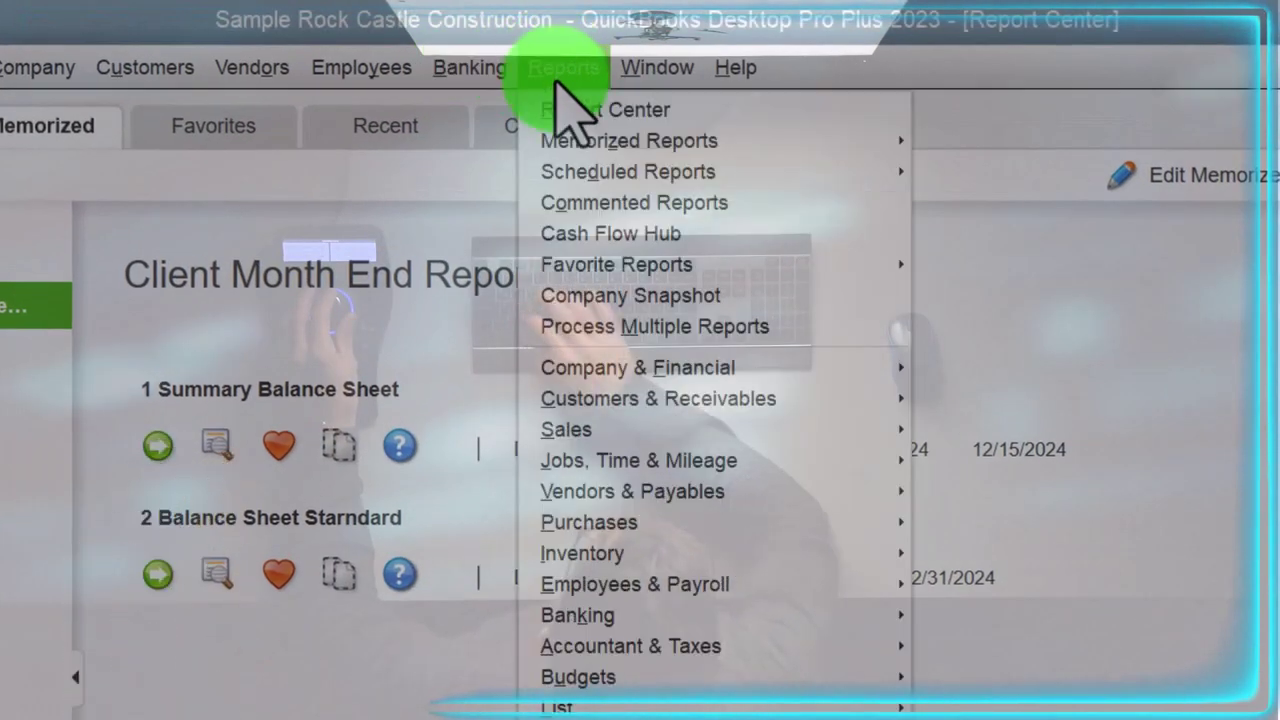
pyautogui.click(36, 305)
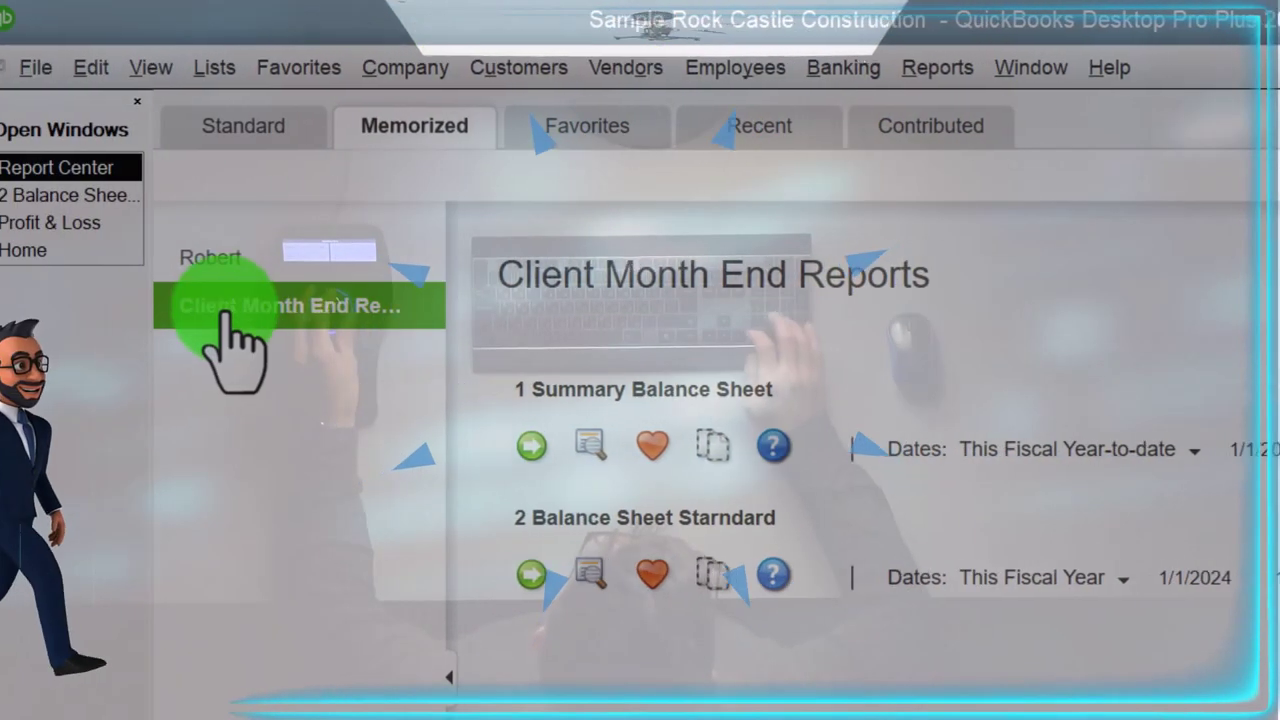
pyautogui.click(250, 150)
pyautogui.click(395, 135)
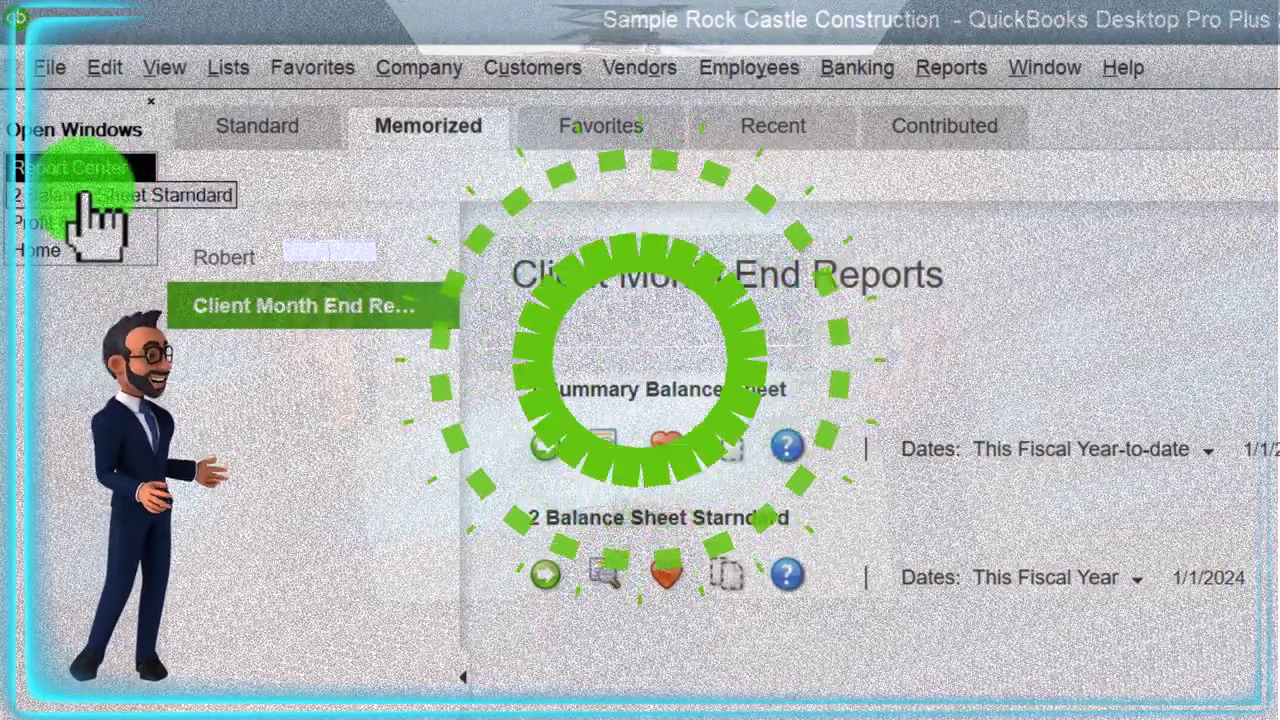
# - Customize 2 Balance Sheet Starndard to start from 12/01/2024 and add previous period subcolumns with $ Change and % Change
pyautogui.click(86, 195)
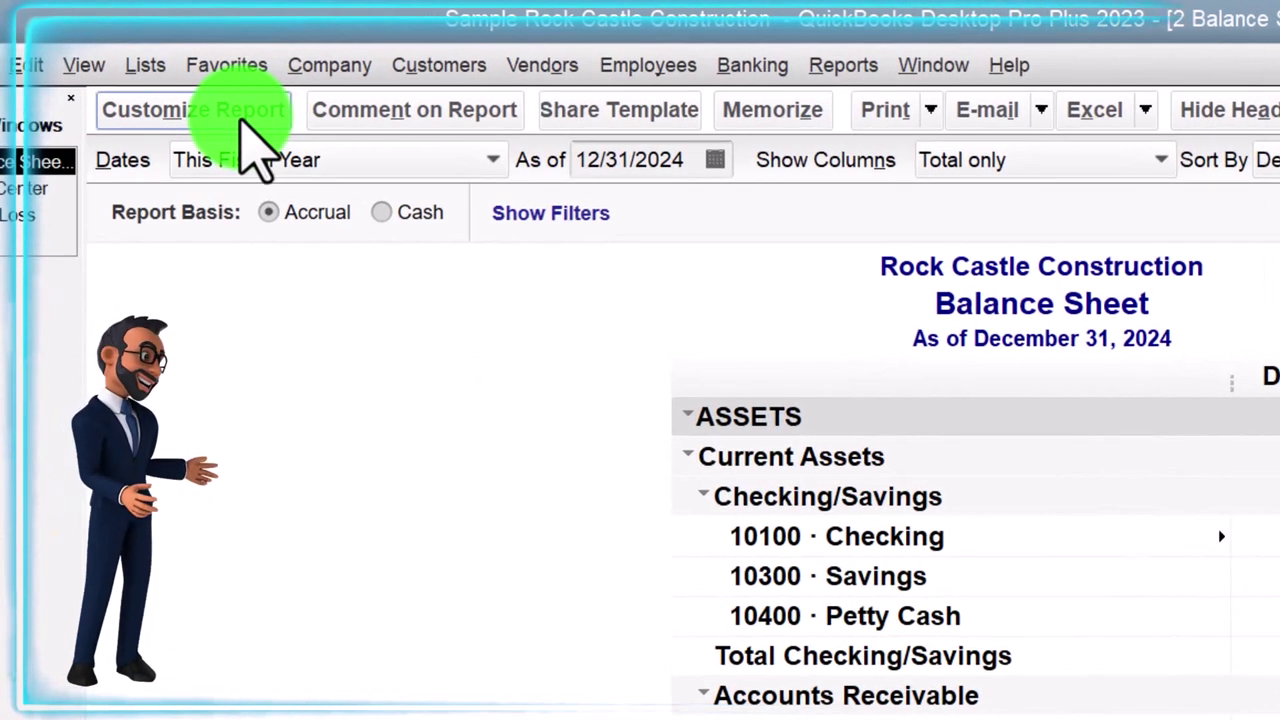
pyautogui.click(240, 118)
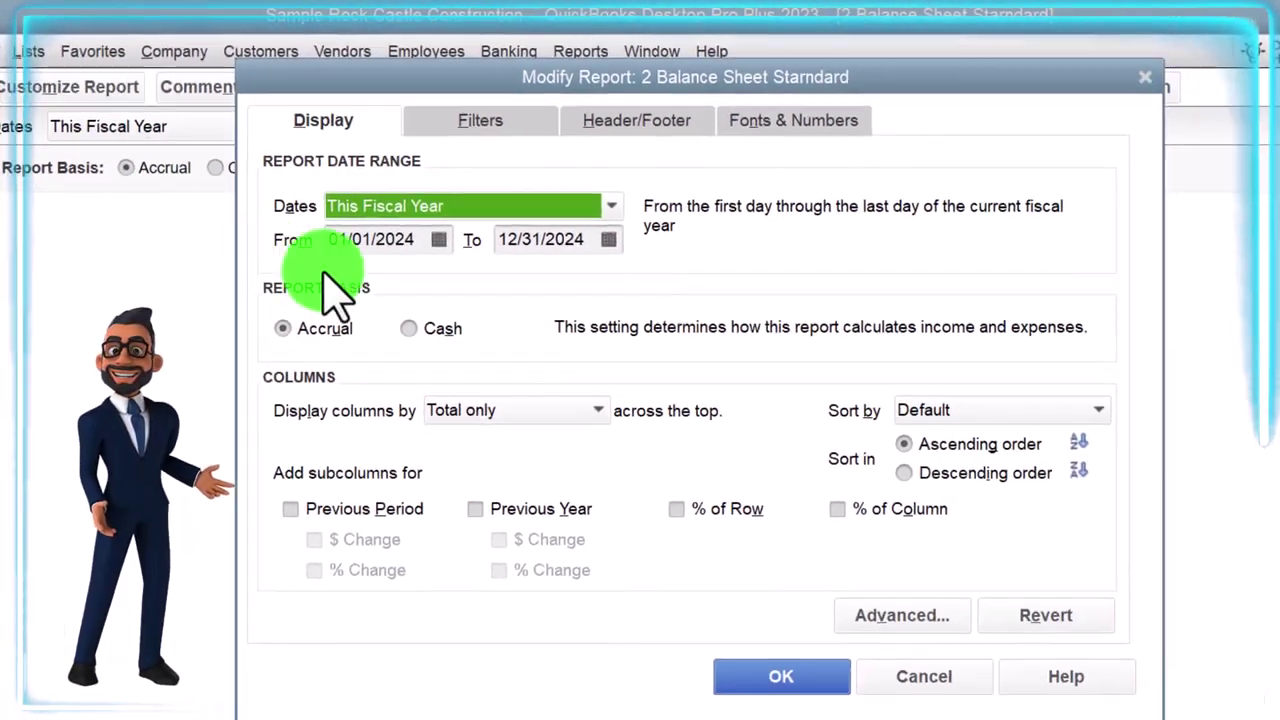
pyautogui.moveTo(620, 95); pyautogui.dragTo(861, 240)
pyautogui.moveTo(531, 182); pyautogui.dragTo(471, 87)
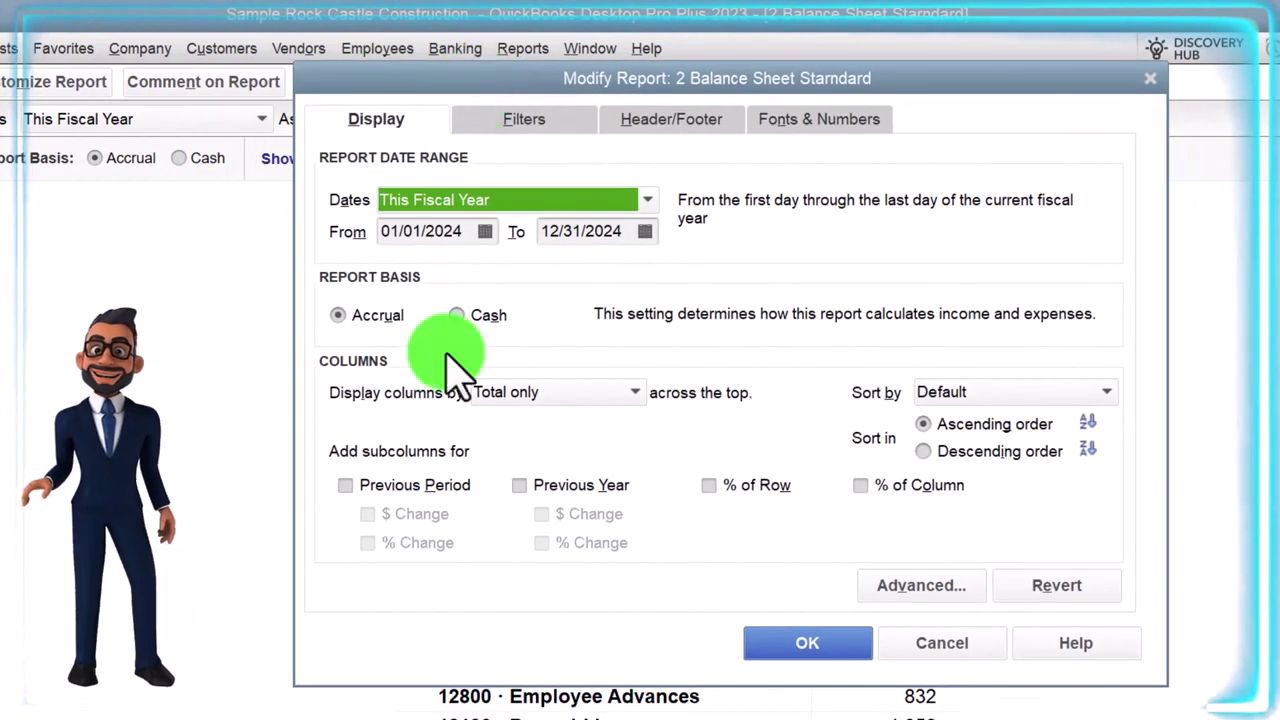
pyautogui.click(469, 231)
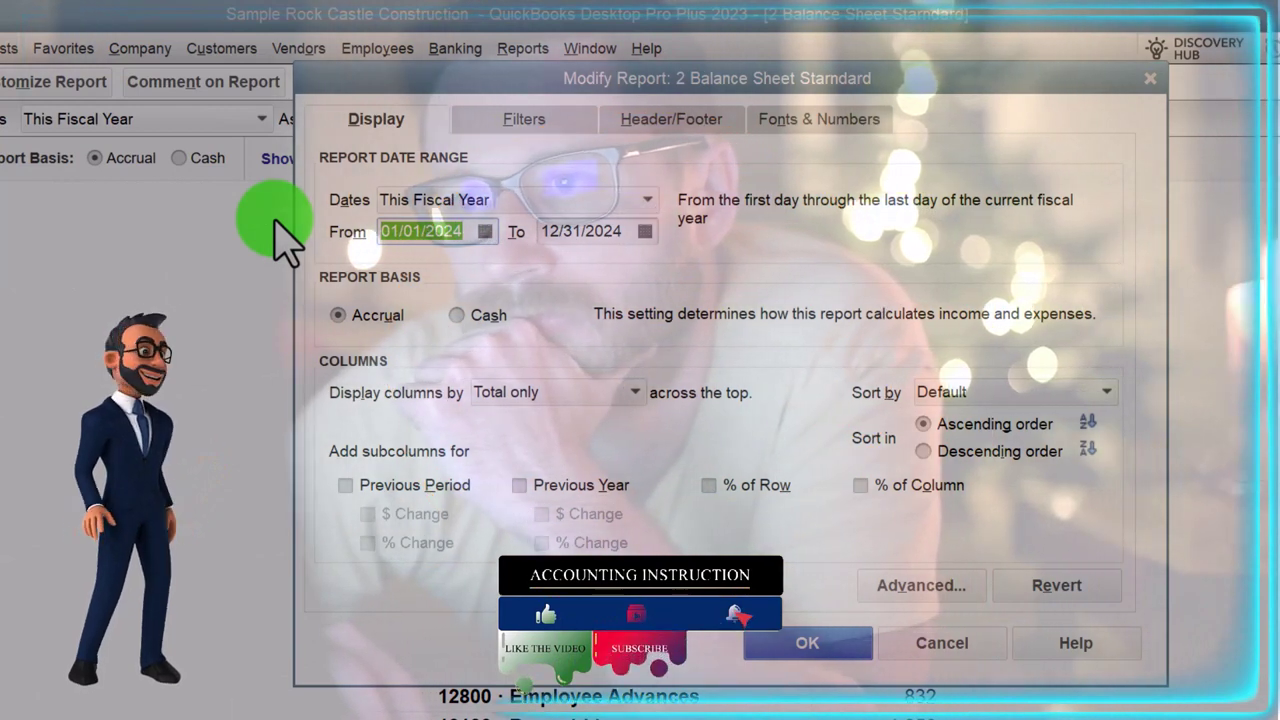
pyautogui.write('12/01/2024')
pyautogui.press('Tab')
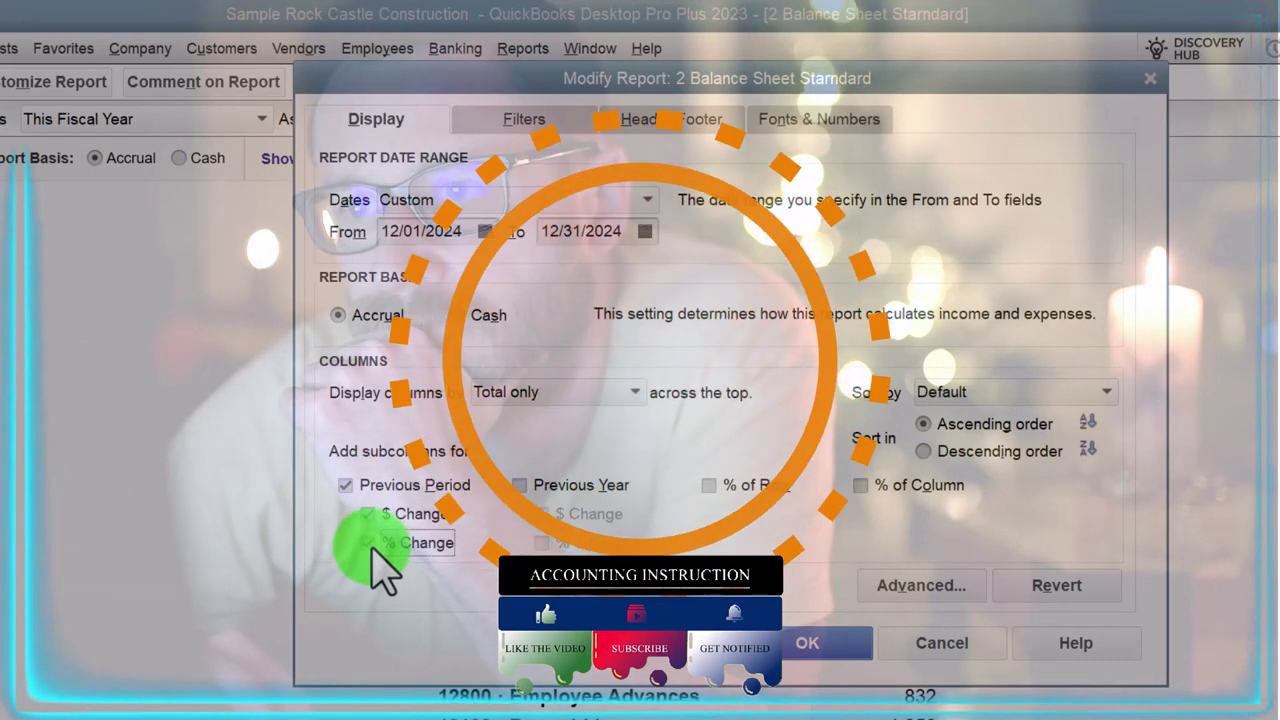
# - Change the report title to Comparative Balance Sheet and remove the subtitle from the header
pyautogui.click(657, 145)
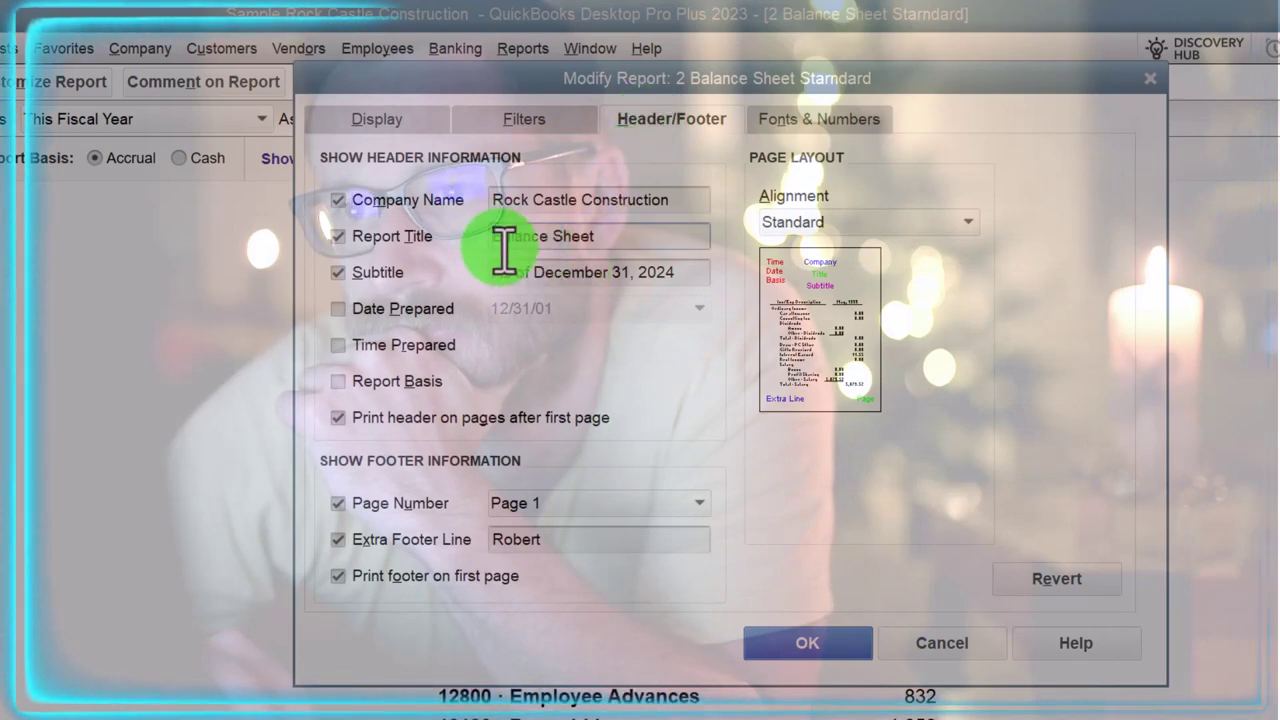
pyautogui.write('mparative')
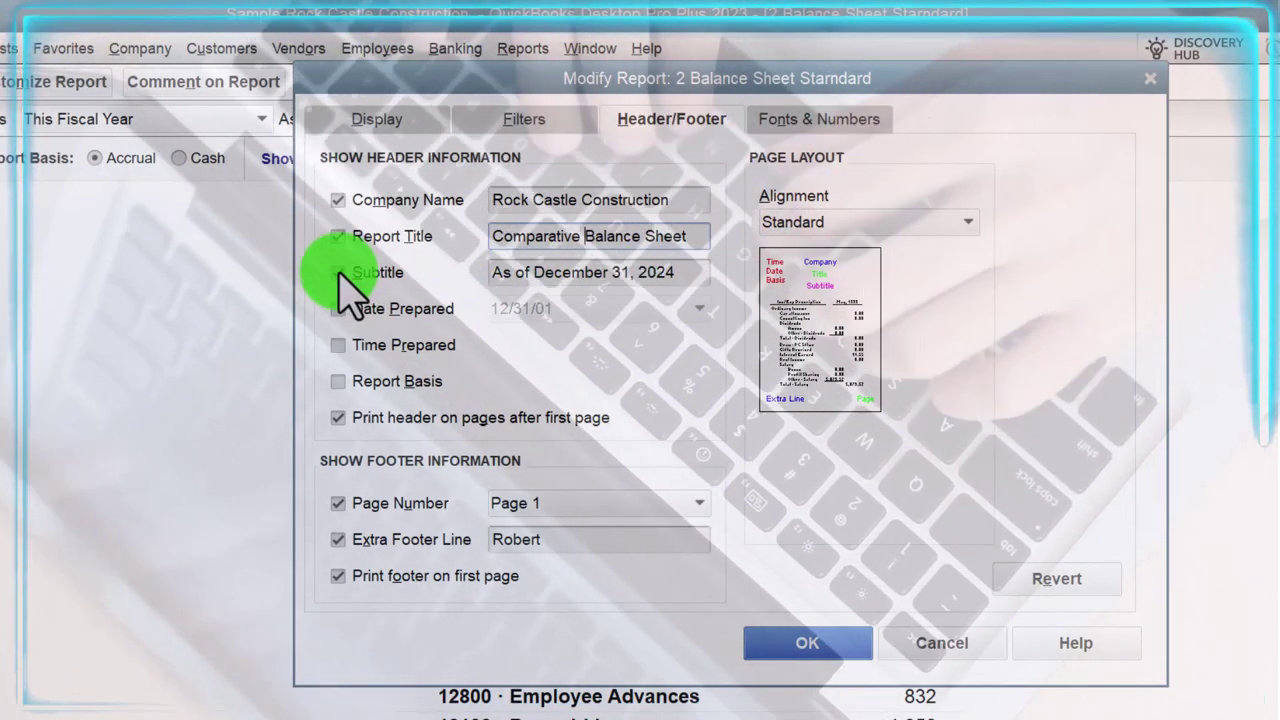
pyautogui.click(340, 272)
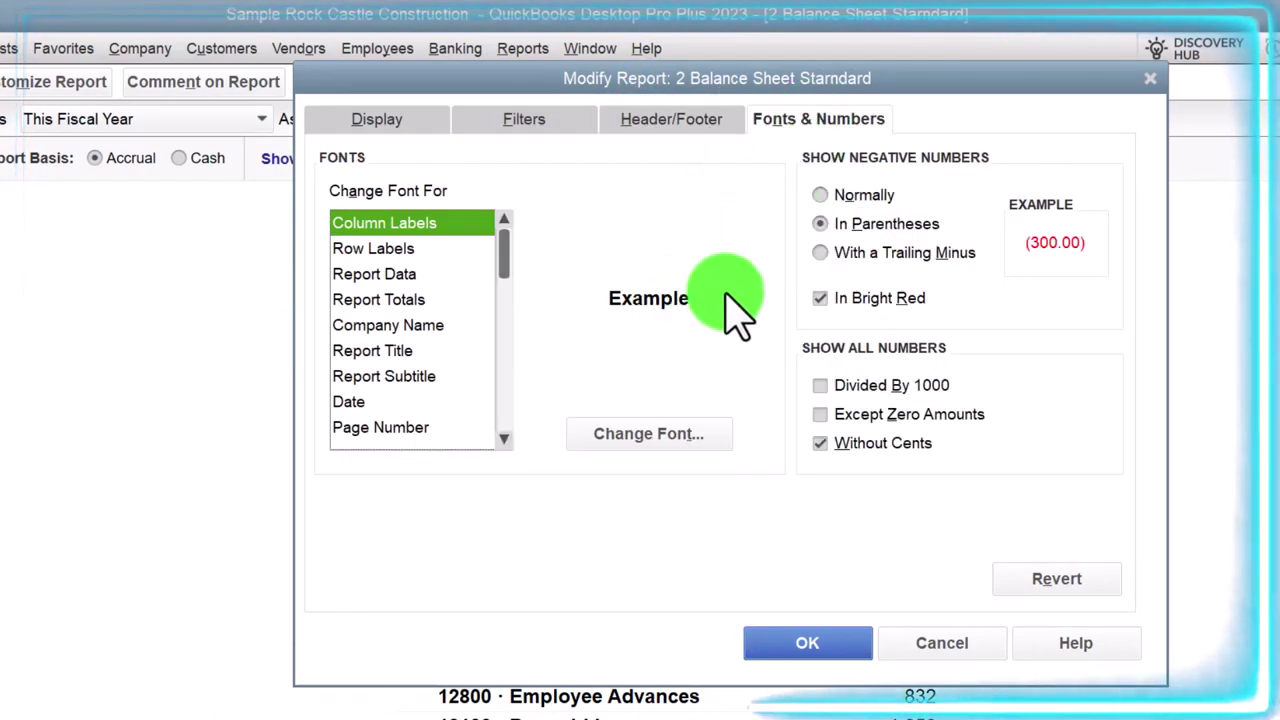
# - Apply the header changes and look through the Comparative Balance Sheet from assets to liabilities
pyautogui.click(781, 636)
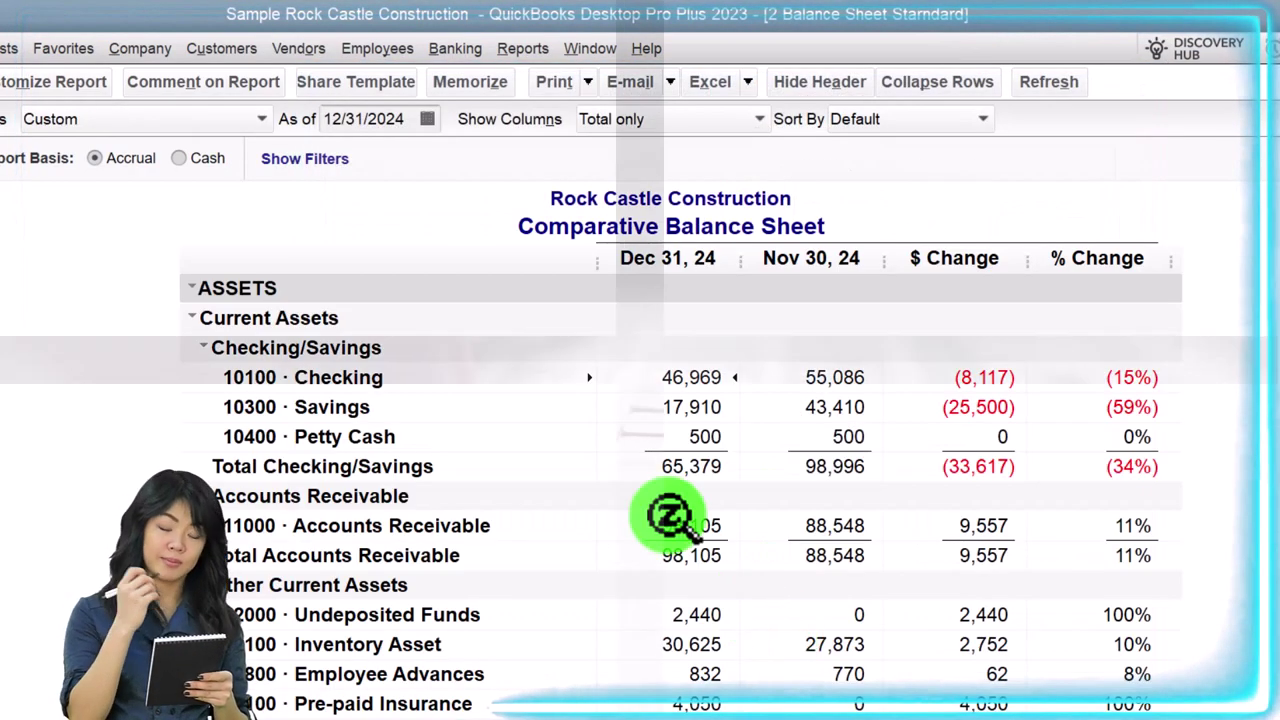
pyautogui.click(559, 243)
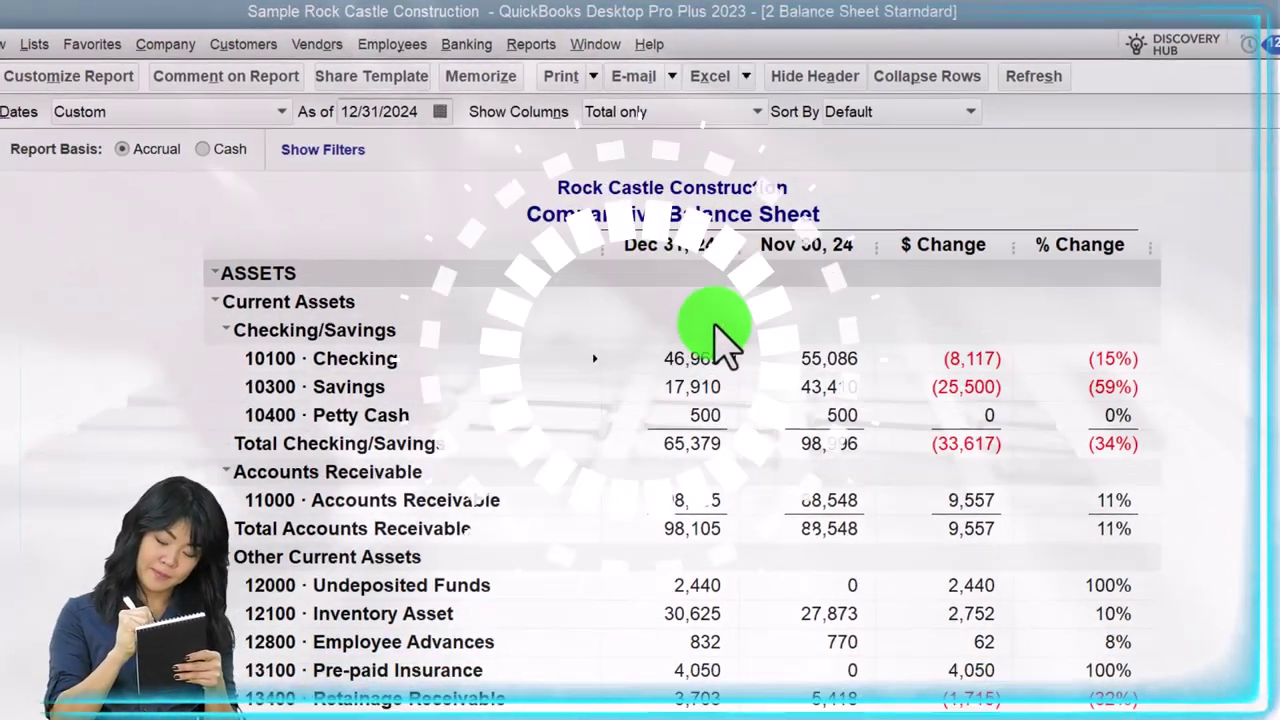
pyautogui.scroll(-15, 728, 268)
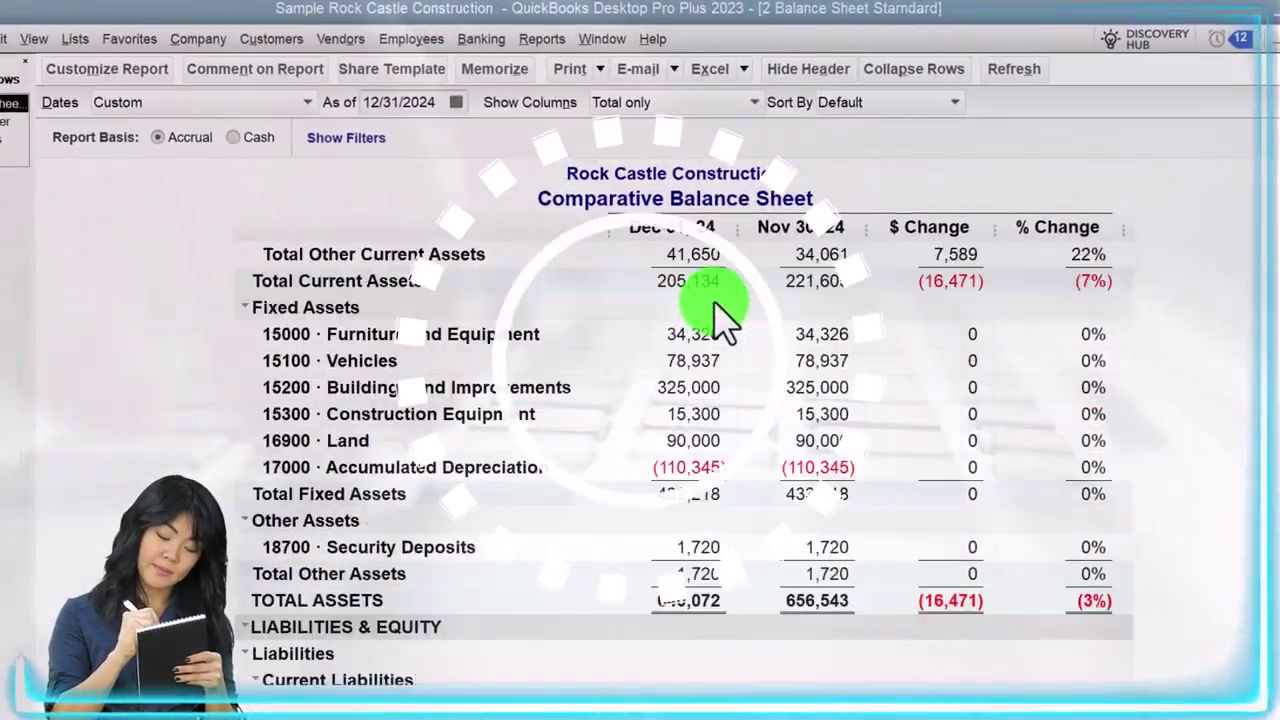
pyautogui.scroll(15, 722, 318)
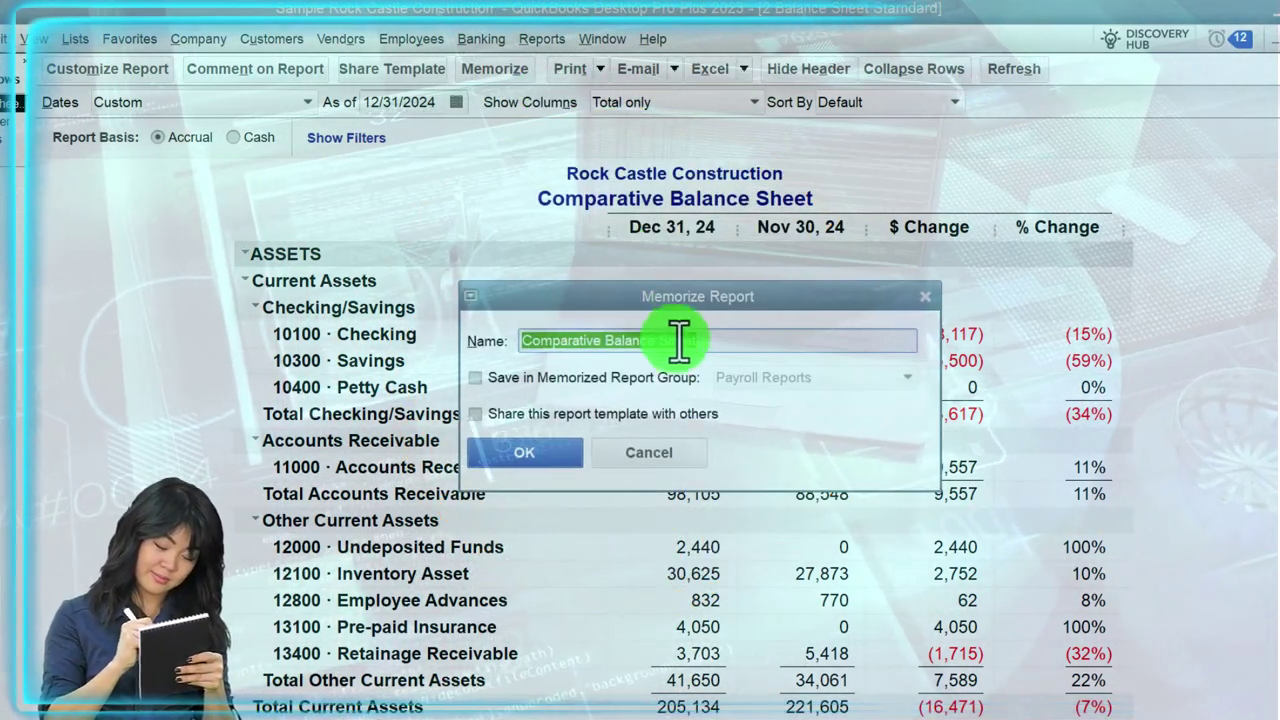
# - Memorize the report as 3 Comparative Balance Sheet in the Client Month End Reports group
pyautogui.click(530, 378)
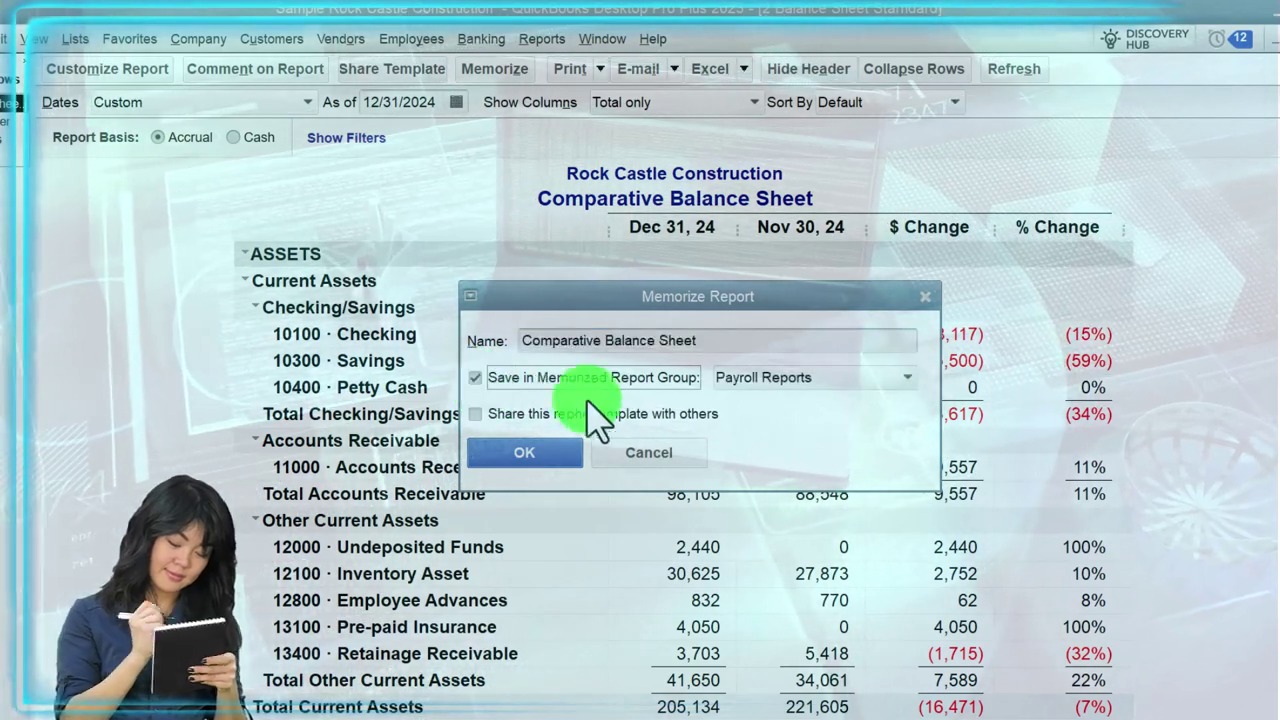
pyautogui.click(810, 378)
pyautogui.click(815, 403)
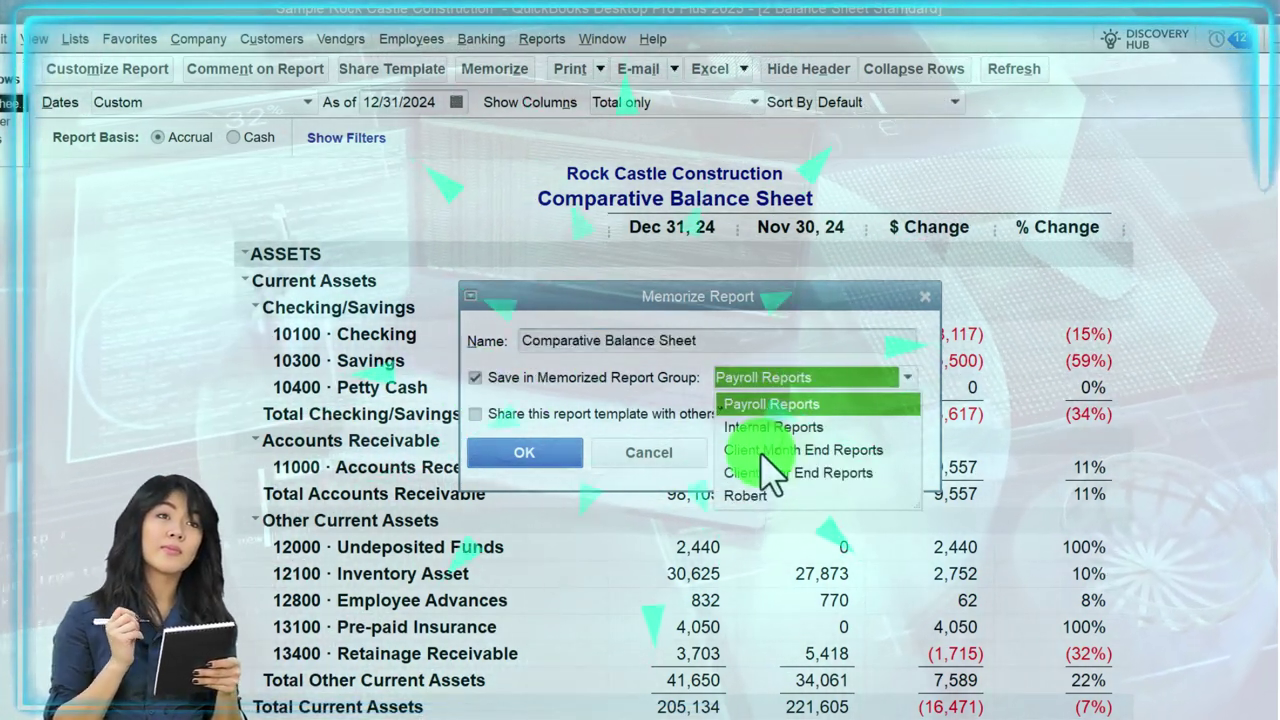
pyautogui.click(788, 450)
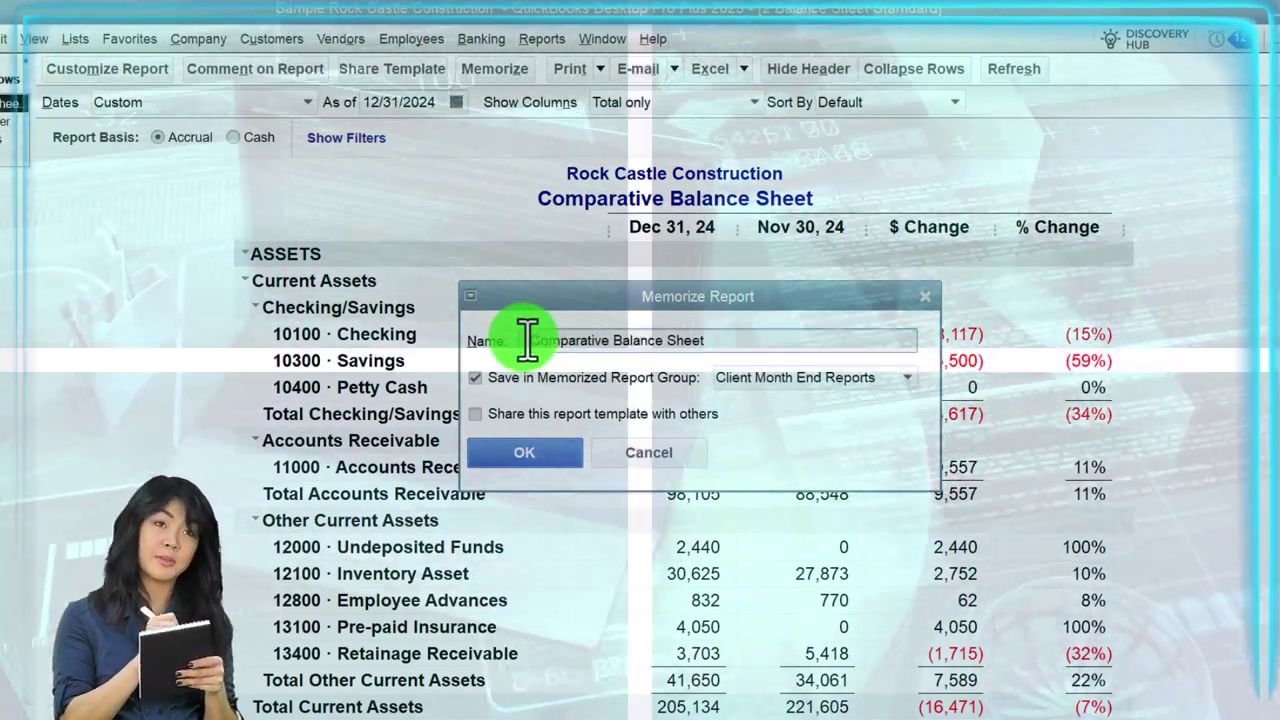
pyautogui.click(527, 340)
pyautogui.write('3')
pyautogui.click(557, 455)
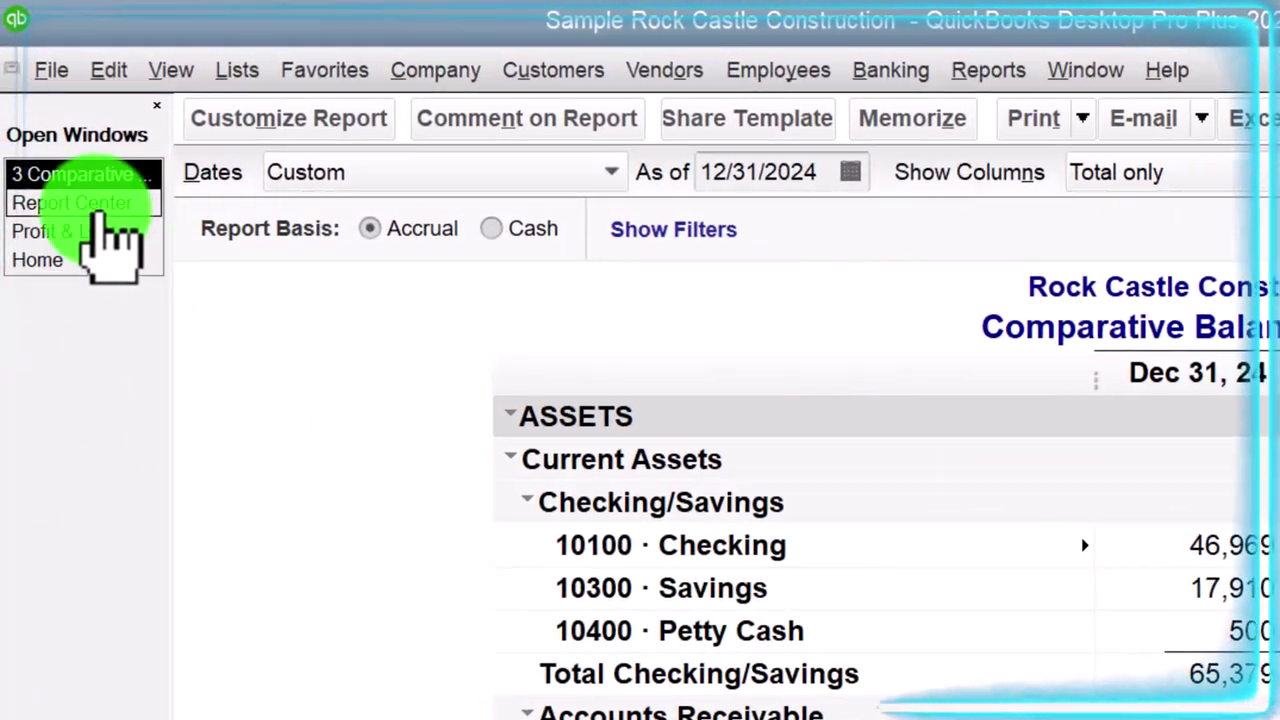
# - Refresh the memorized reports in the Report Center and check the Client Month End Reports group for the third report
pyautogui.click(90, 196)
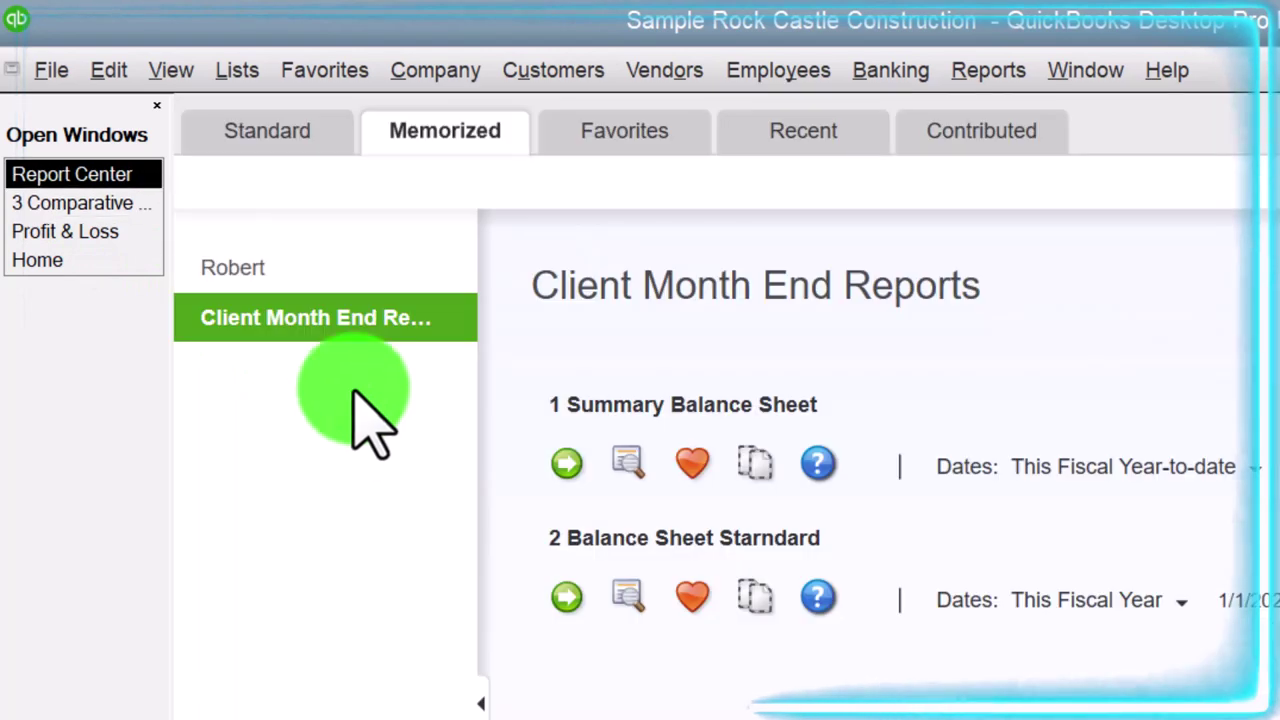
pyautogui.click(262, 148)
pyautogui.click(420, 143)
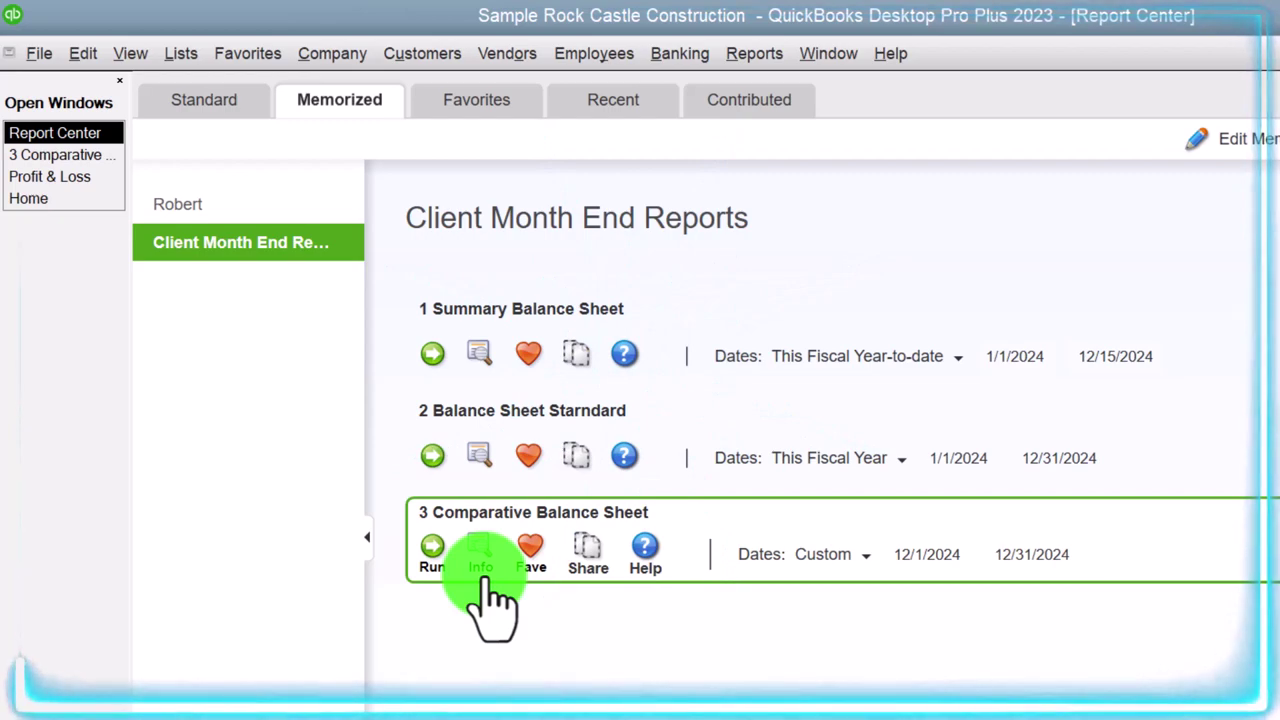
# - Customize 3 Comparative Balance Sheet to start from 01/01/2024, drop the previous period subcolumns and display columns by Quarter
pyautogui.click(55, 156)
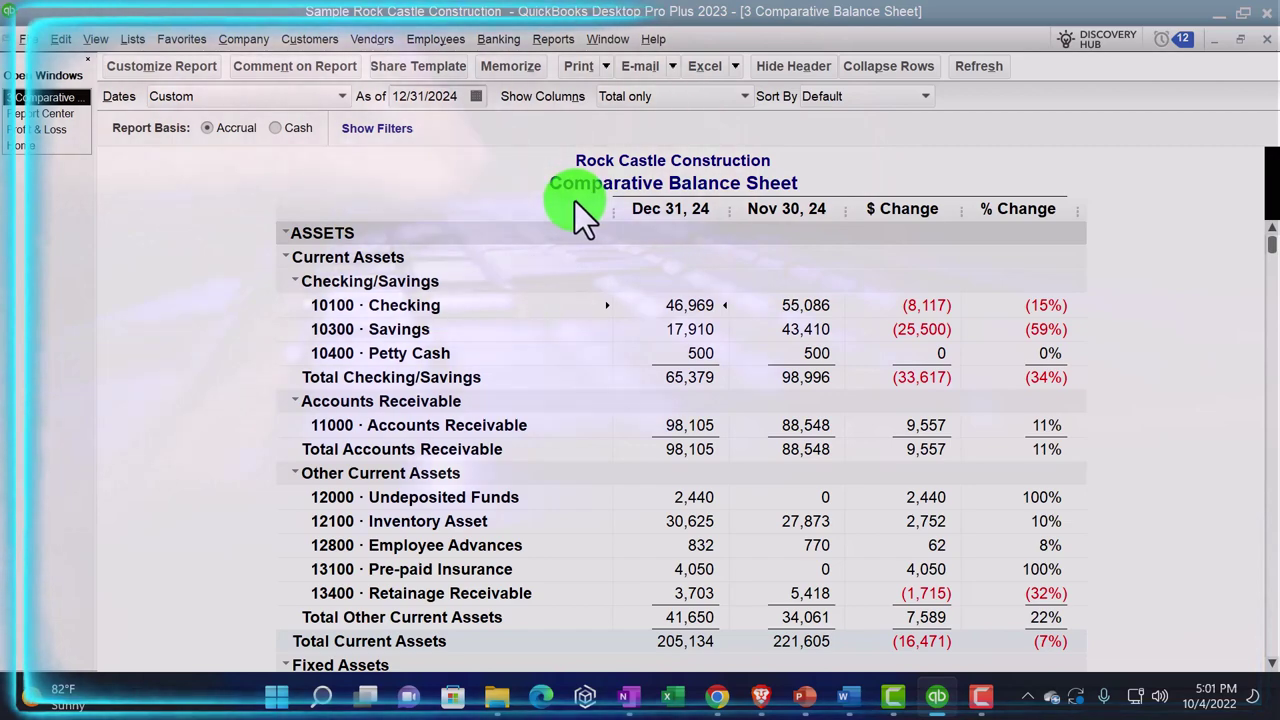
pyautogui.click(187, 68)
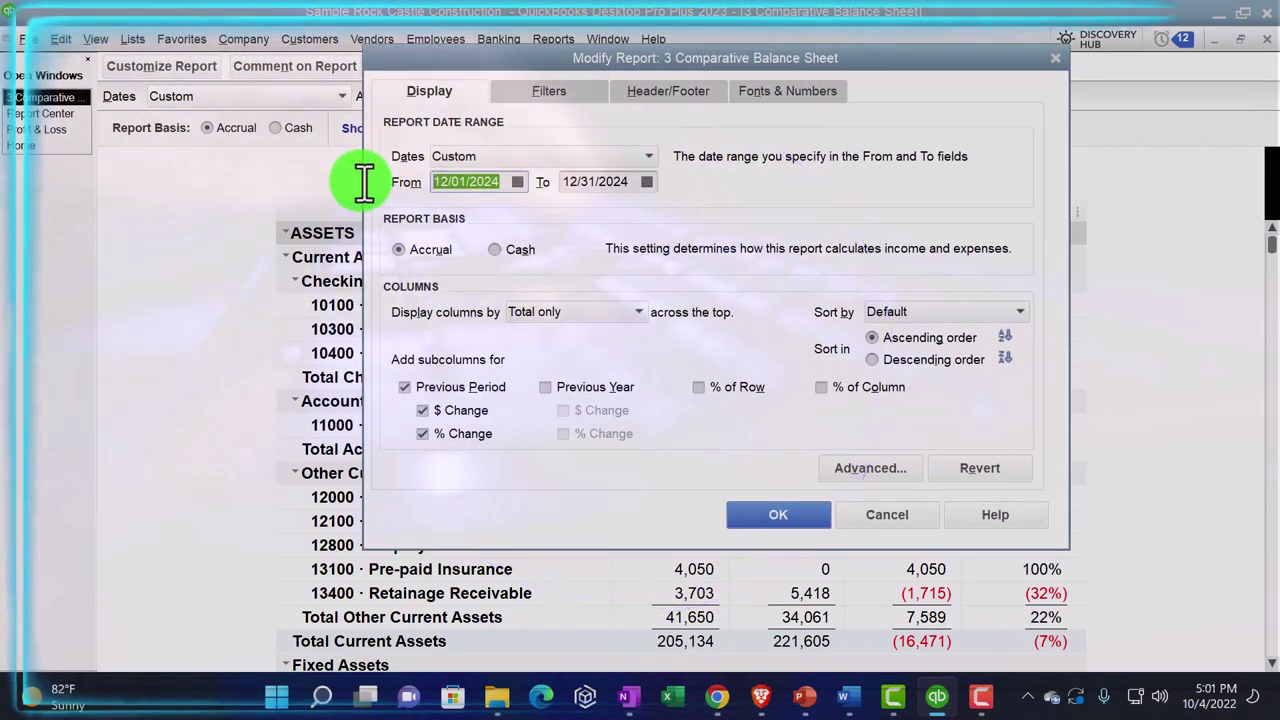
pyautogui.write('01012024')
pyautogui.press('Tab')
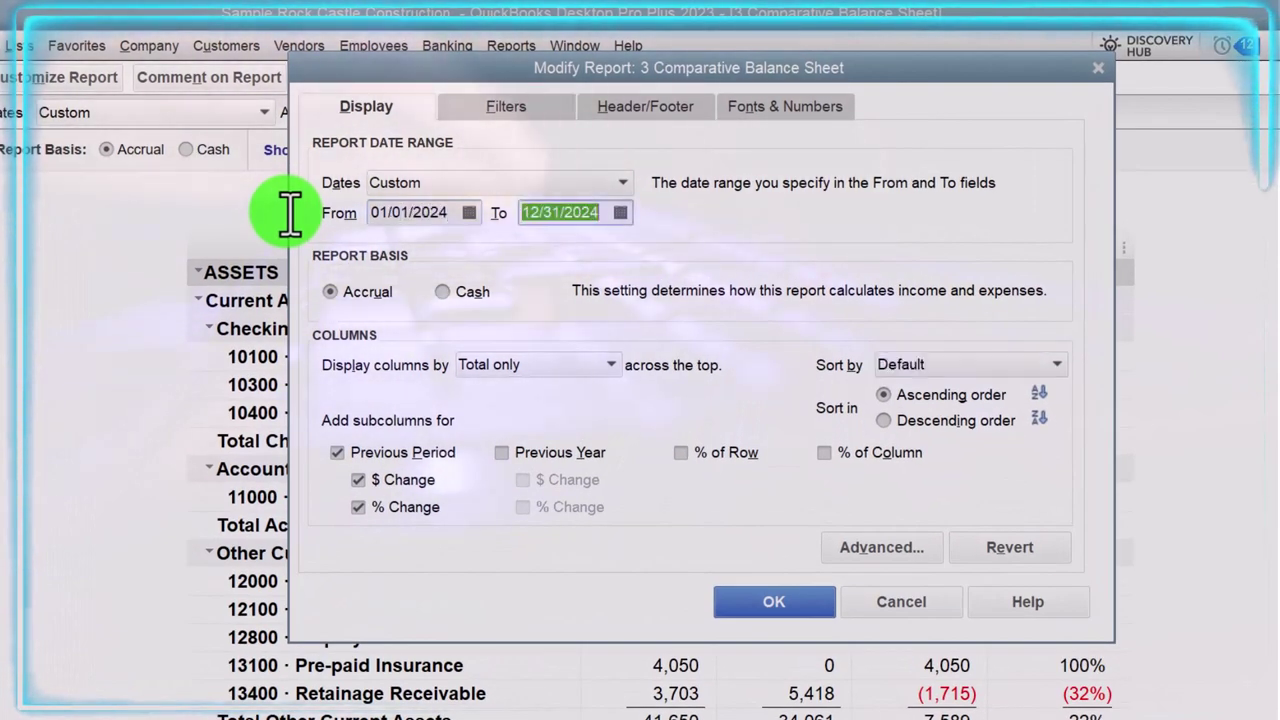
pyautogui.click(338, 453)
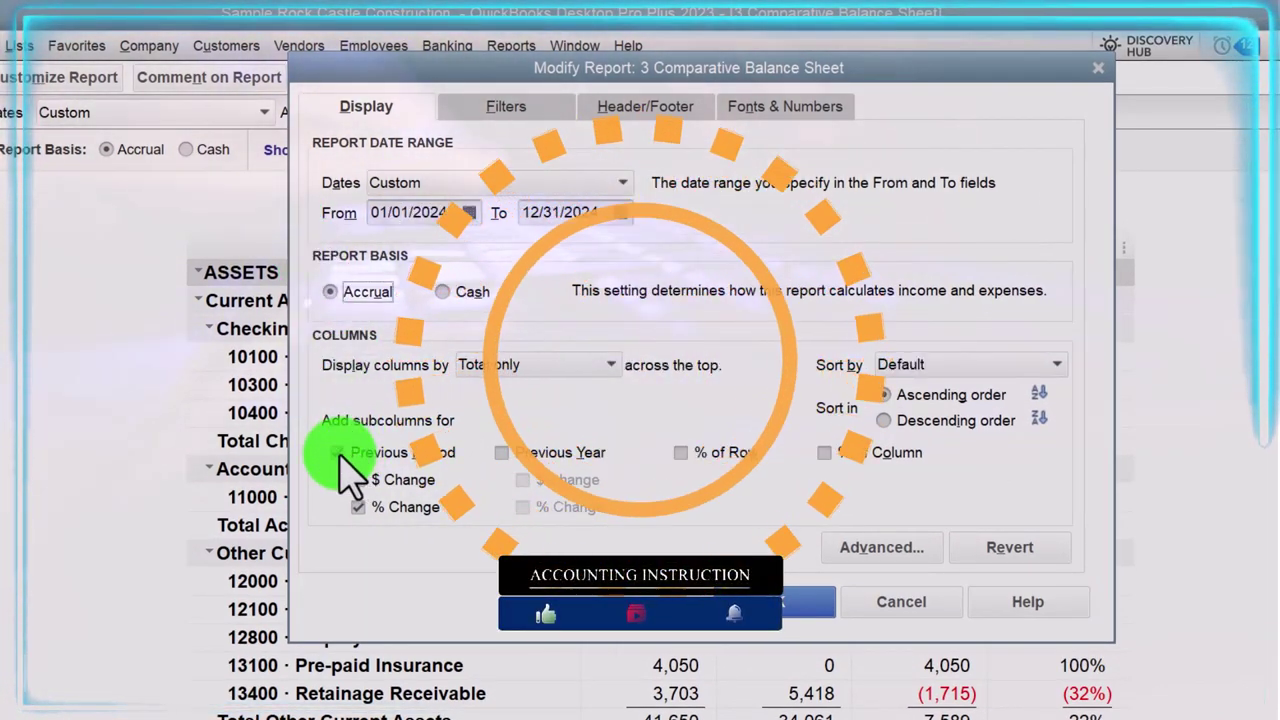
pyautogui.click(587, 364)
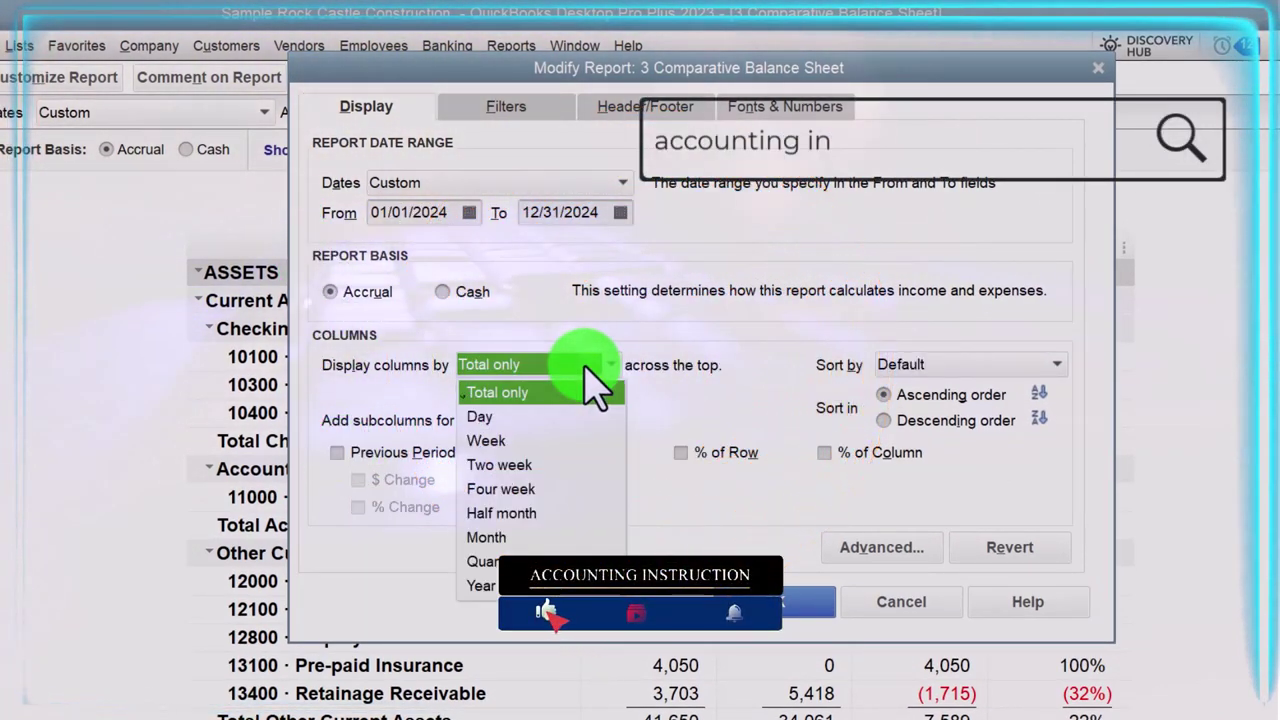
pyautogui.click(485, 561)
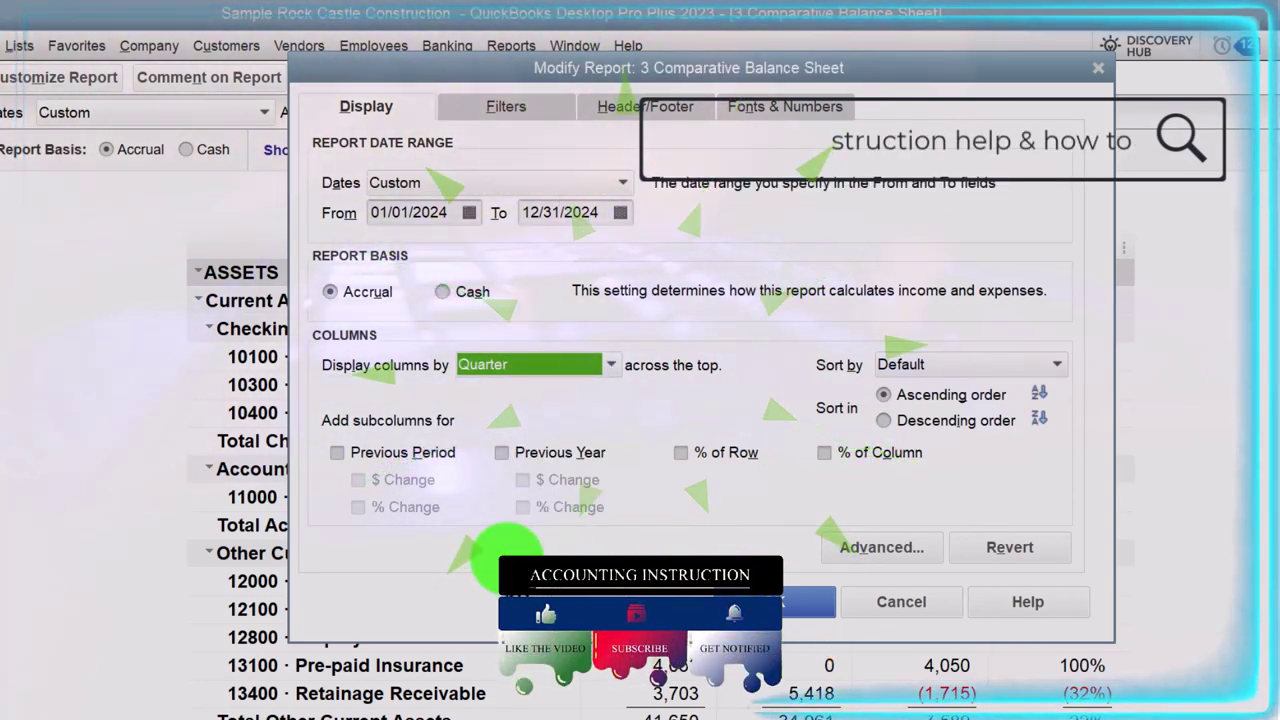
pyautogui.press('Return')
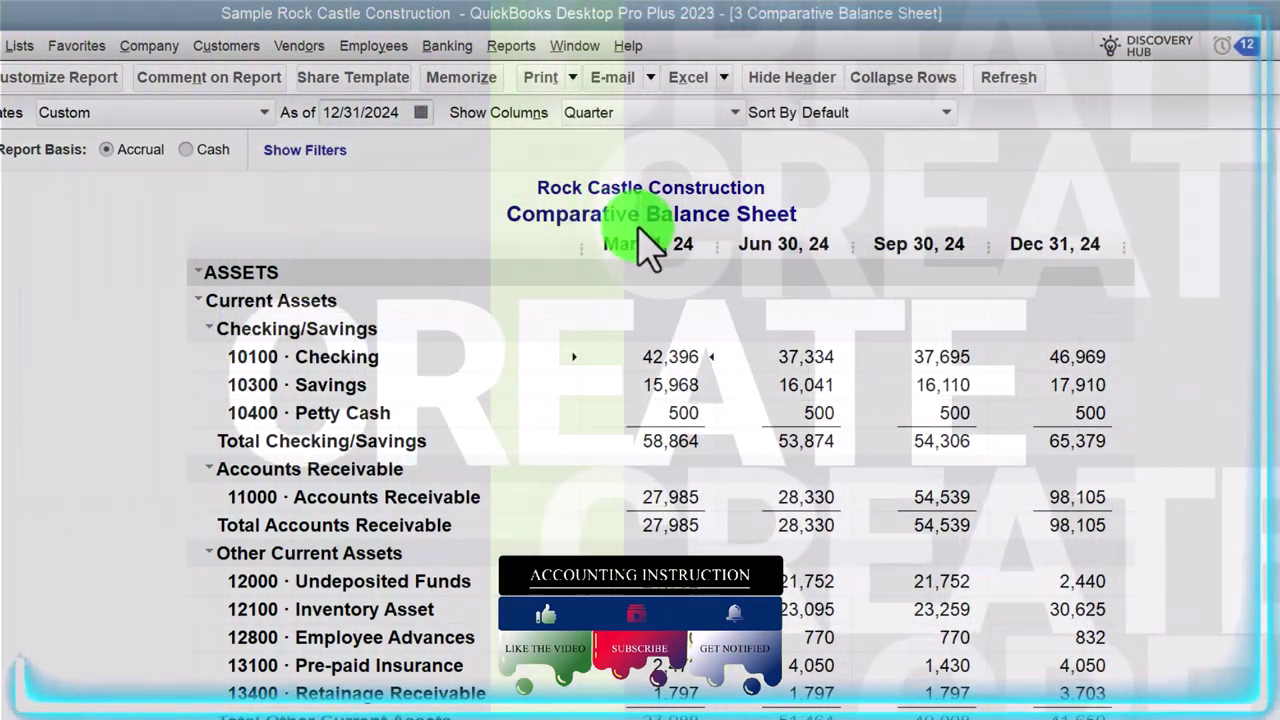
# - Change the title of the quarterly report to Comparative Balance Sheet QT
pyautogui.click(62, 78)
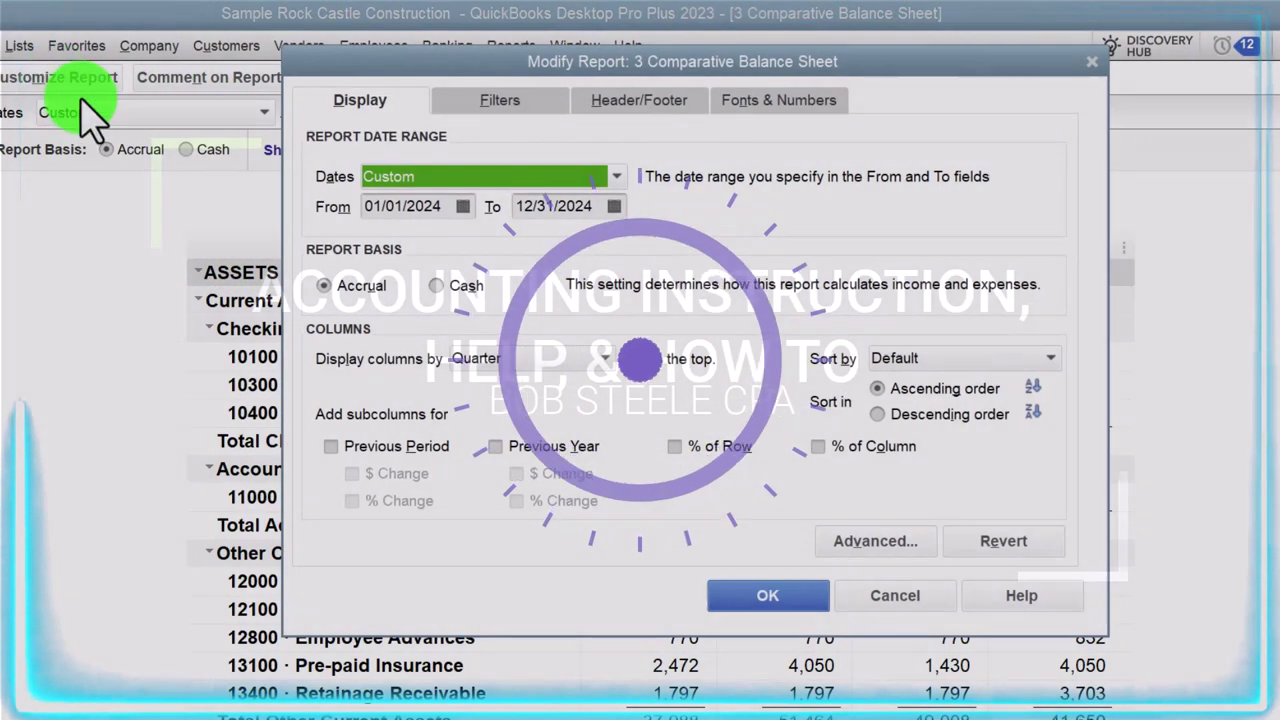
pyautogui.click(490, 108)
pyautogui.click(593, 105)
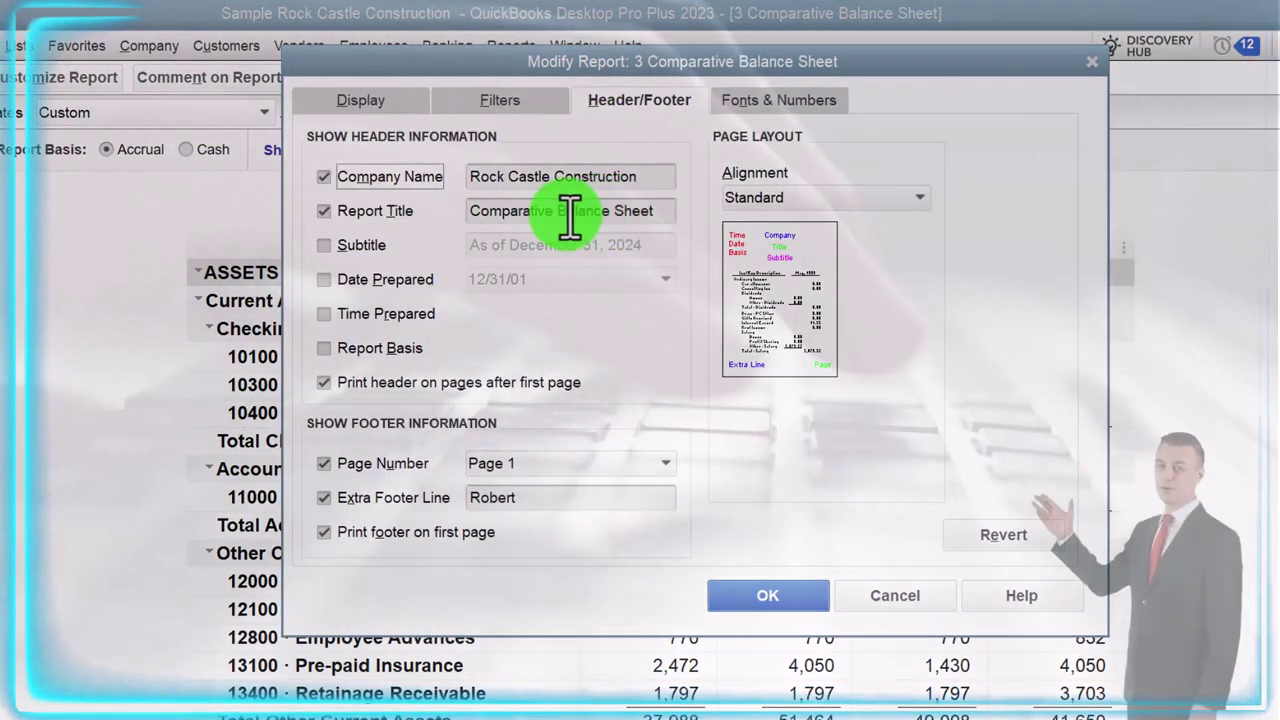
pyautogui.click(556, 210)
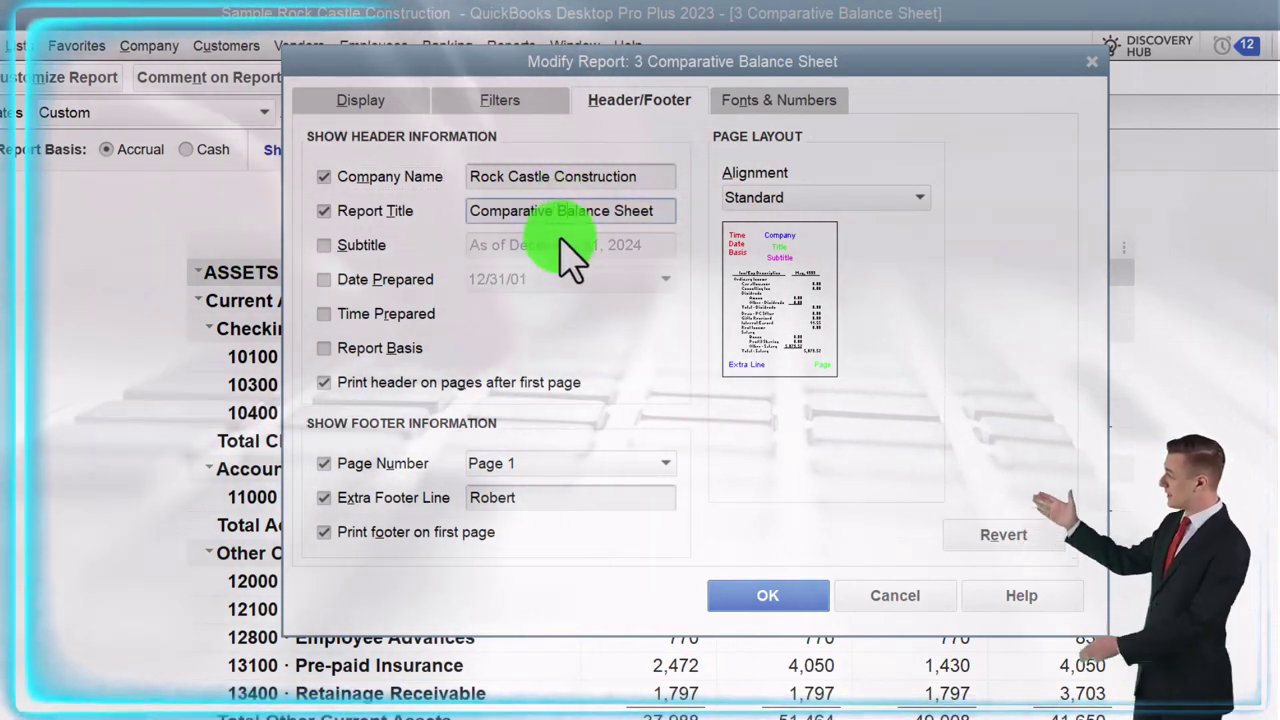
pyautogui.write('QT')
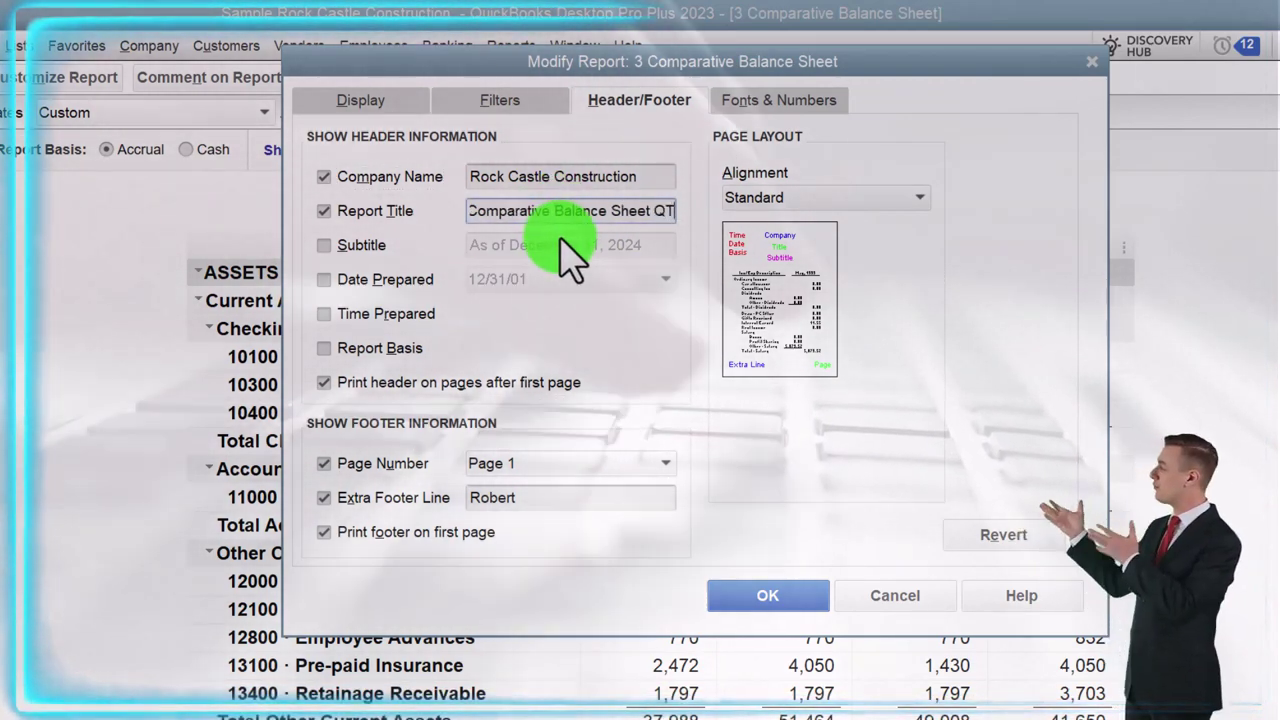
pyautogui.press('Tab')
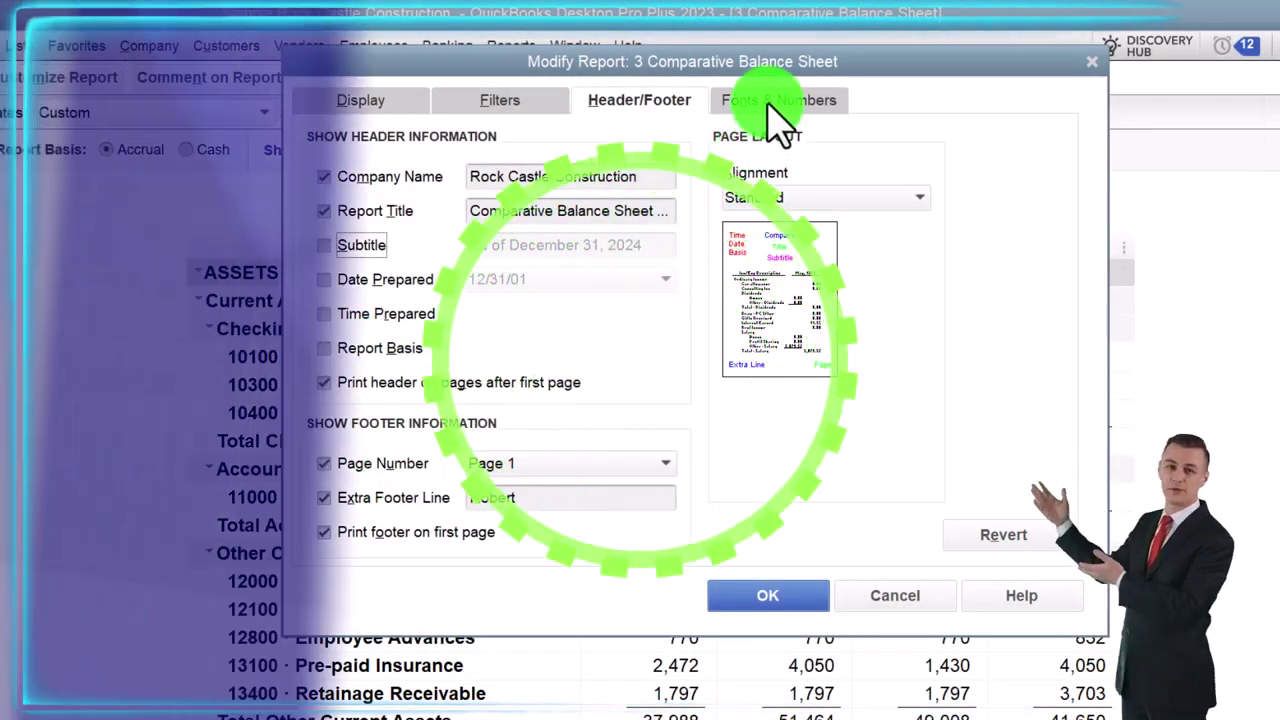
pyautogui.click(778, 100)
pyautogui.click(790, 595)
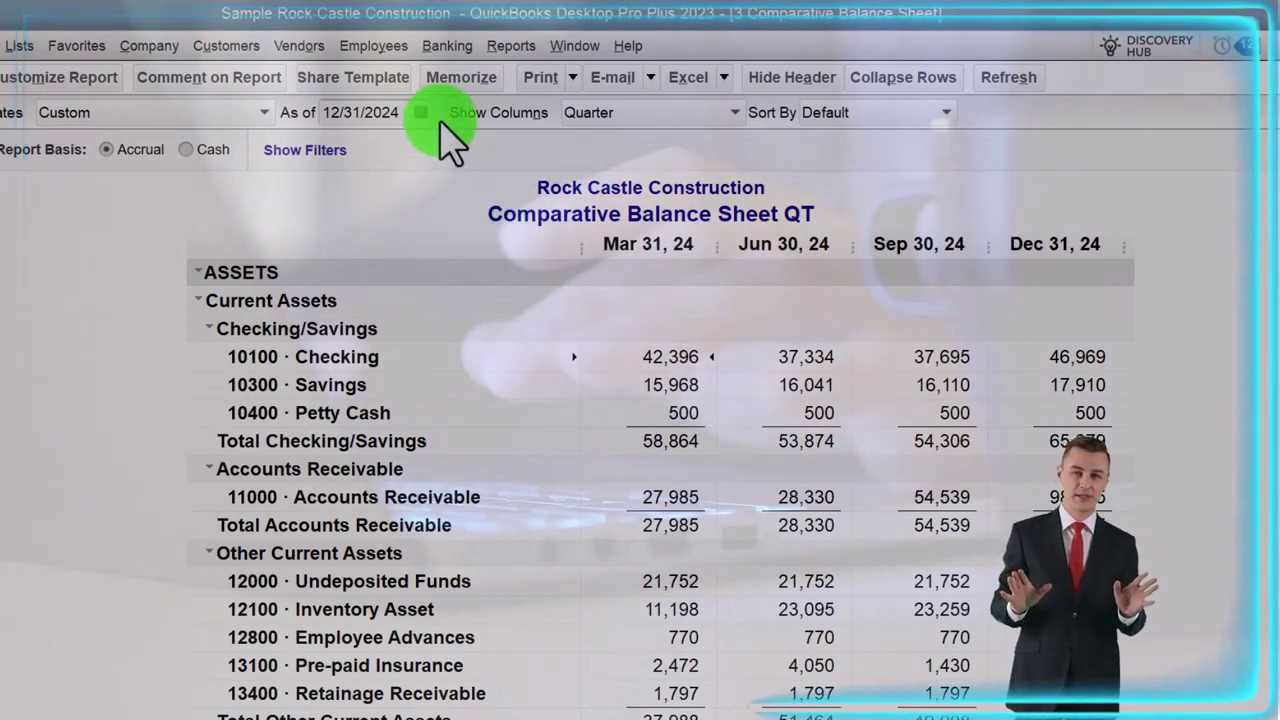
# - Memorize the quarterly report as a new one named 4 Comparative Balance Sheet QT in the Client Month End Reports group
pyautogui.click(461, 80)
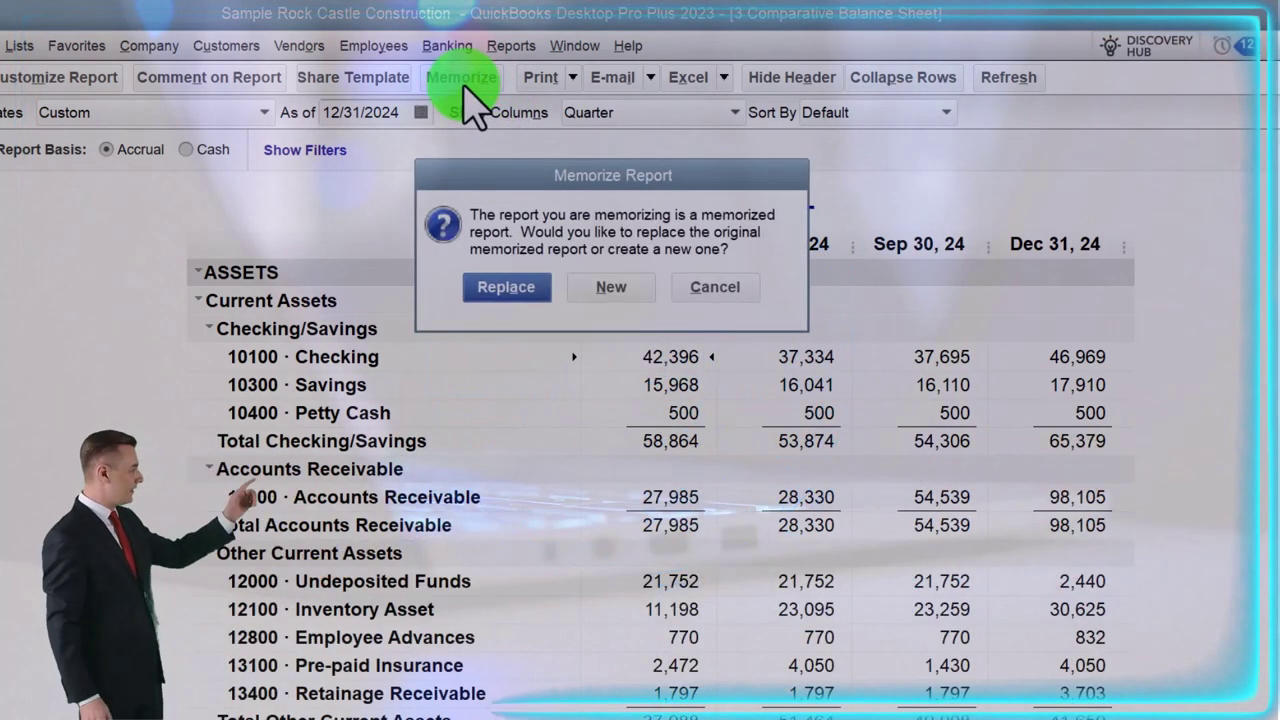
pyautogui.click(618, 286)
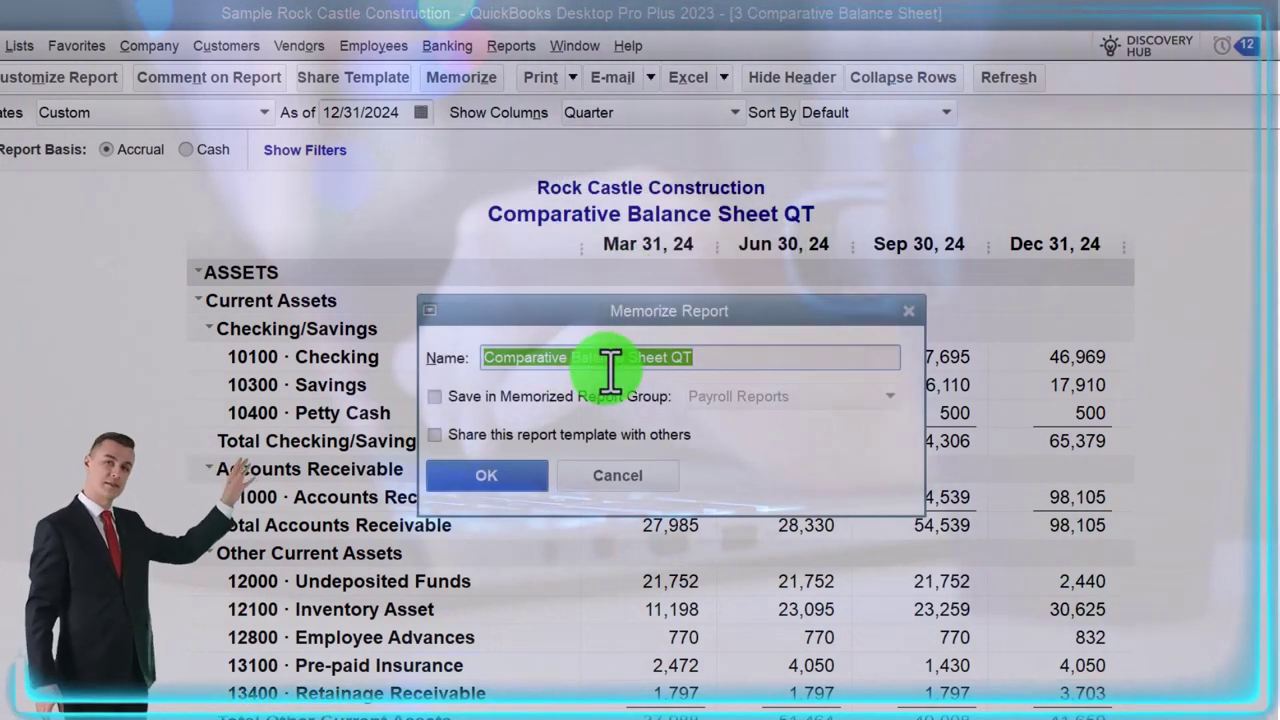
pyautogui.click(495, 357)
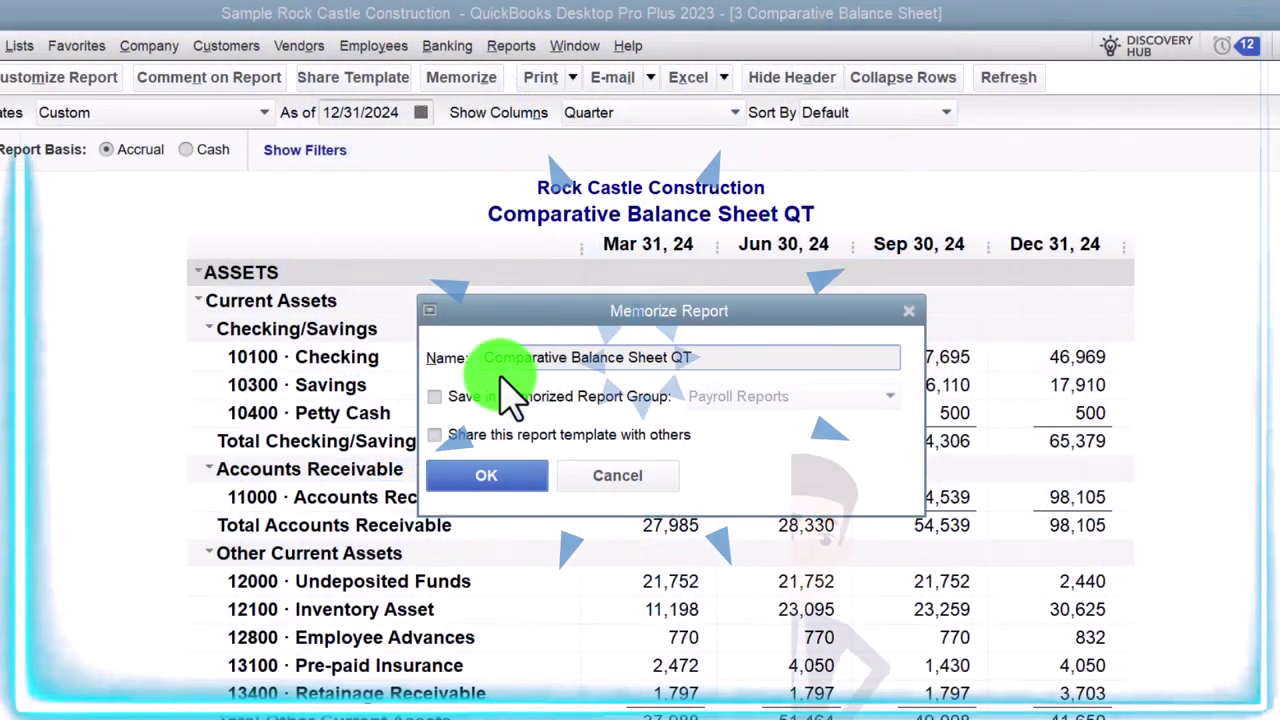
pyautogui.write('4')
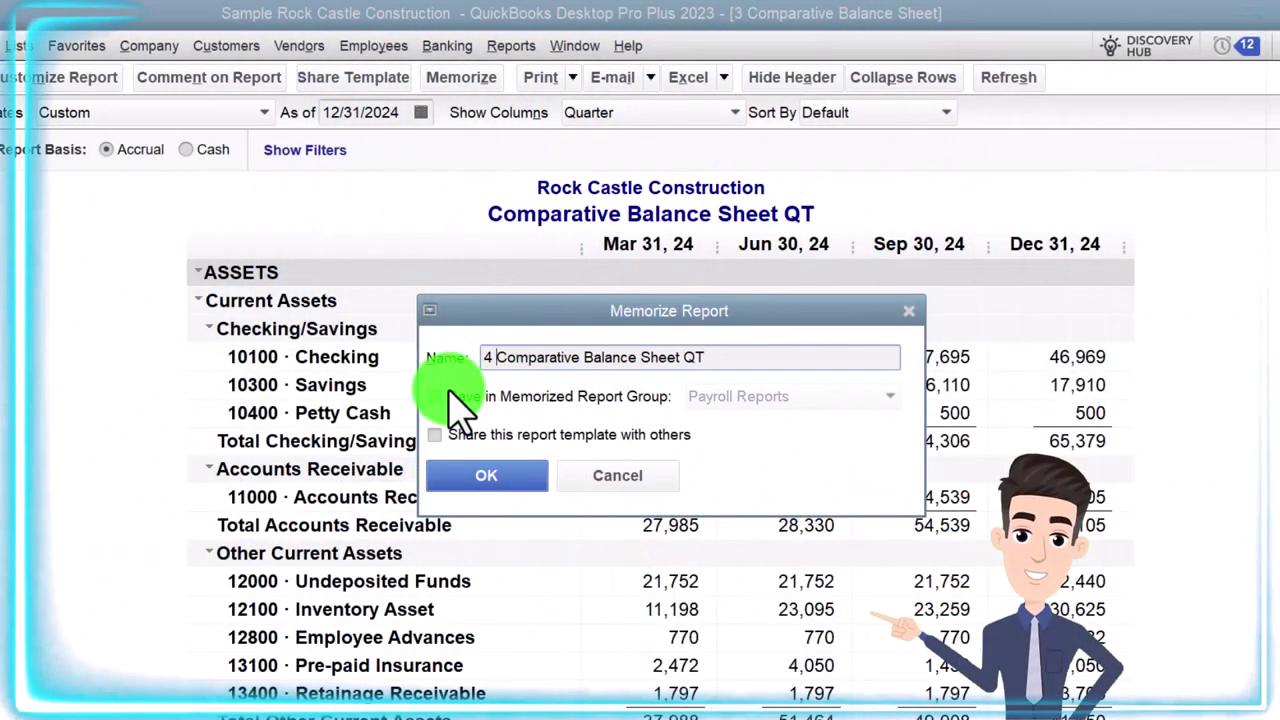
pyautogui.click(765, 396)
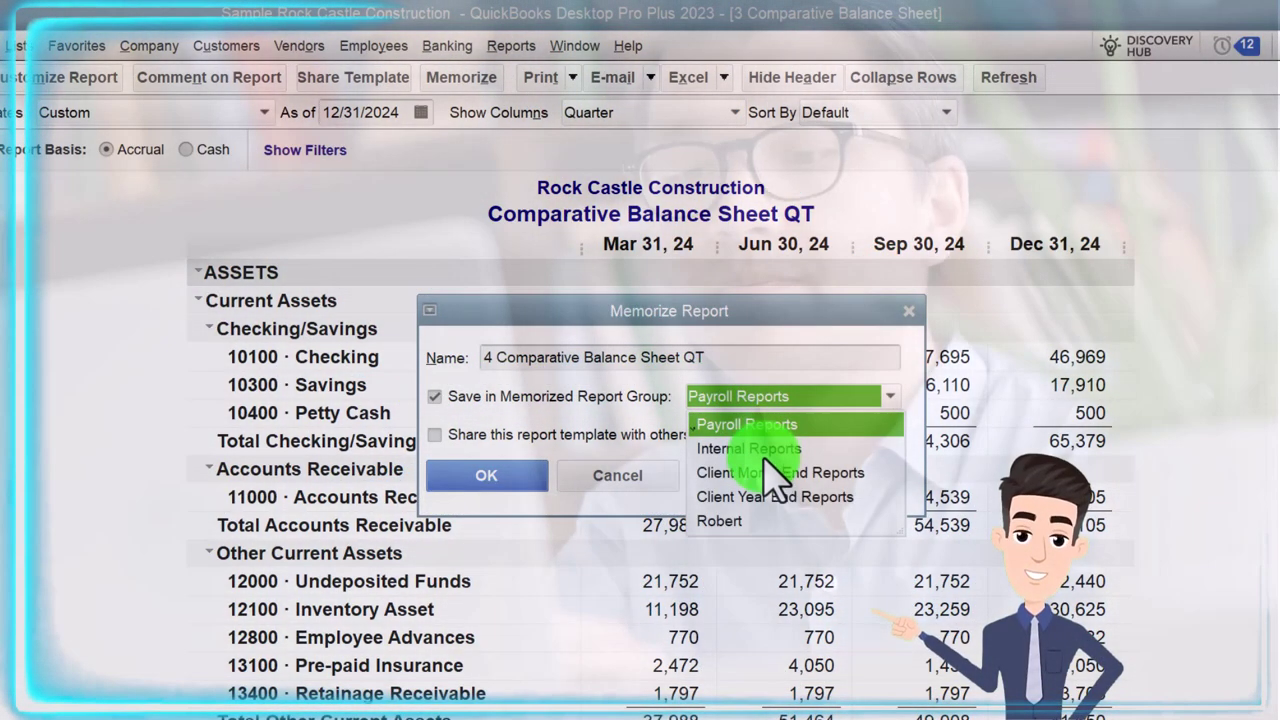
pyautogui.click(768, 474)
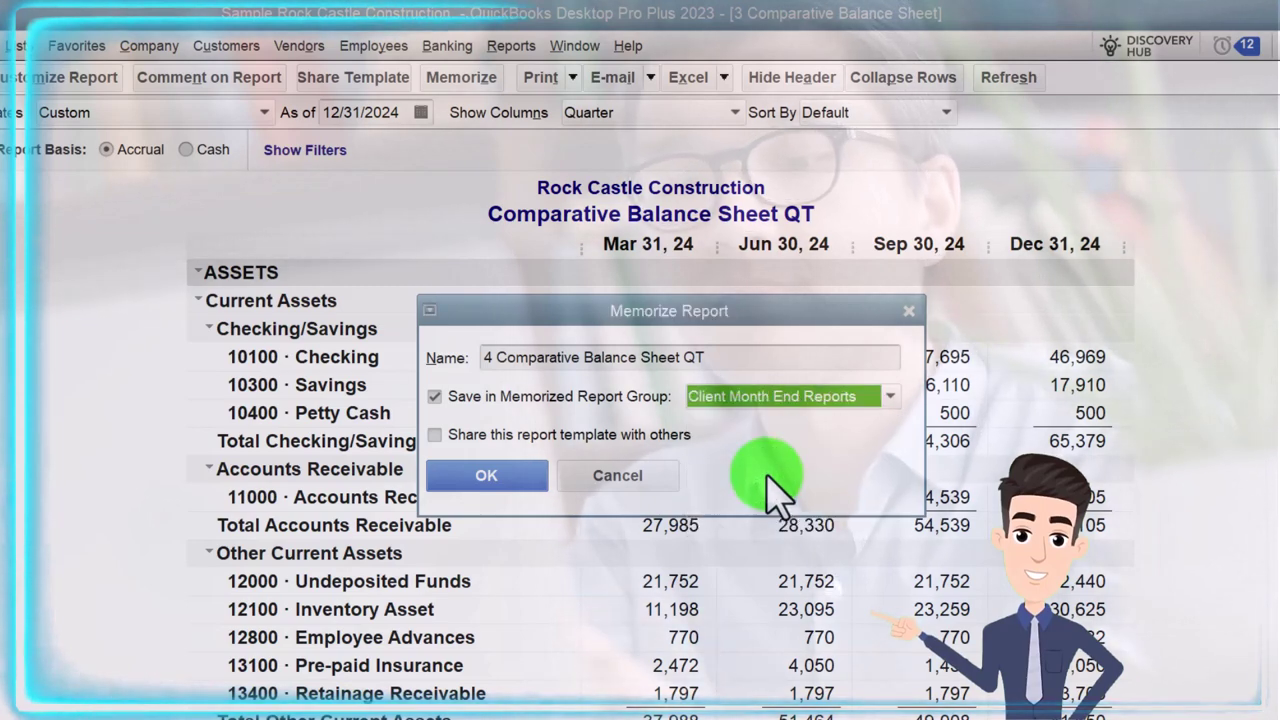
pyautogui.click(490, 476)
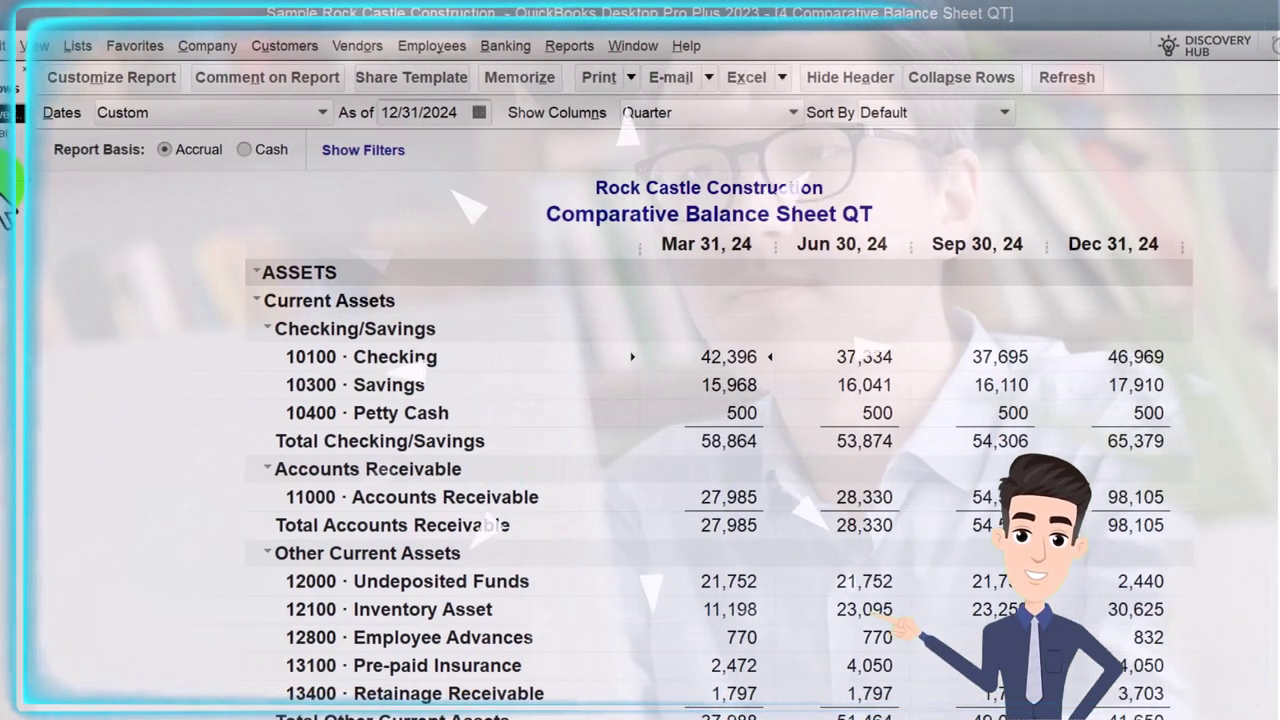
# - Refresh the Report Center's memorized reports and check that the Client Month End Reports group includes the quarterly balance sheet
pyautogui.click(50, 133)
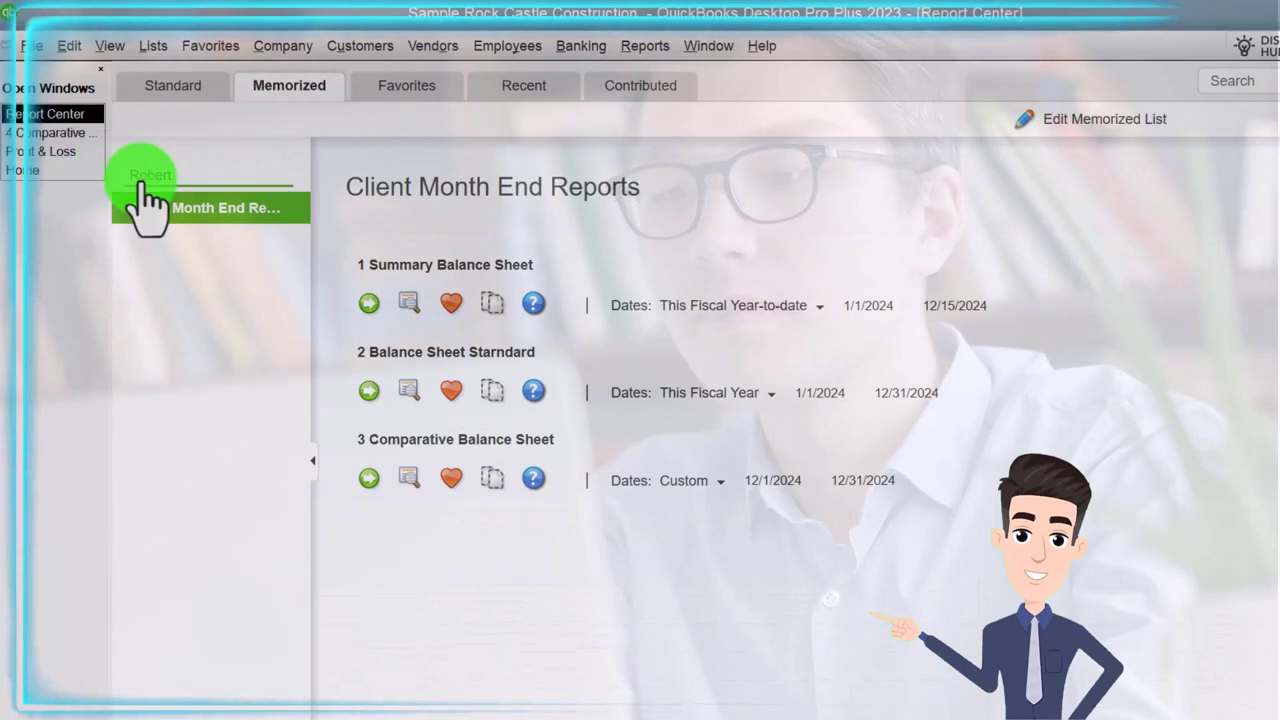
pyautogui.click(162, 90)
pyautogui.click(277, 90)
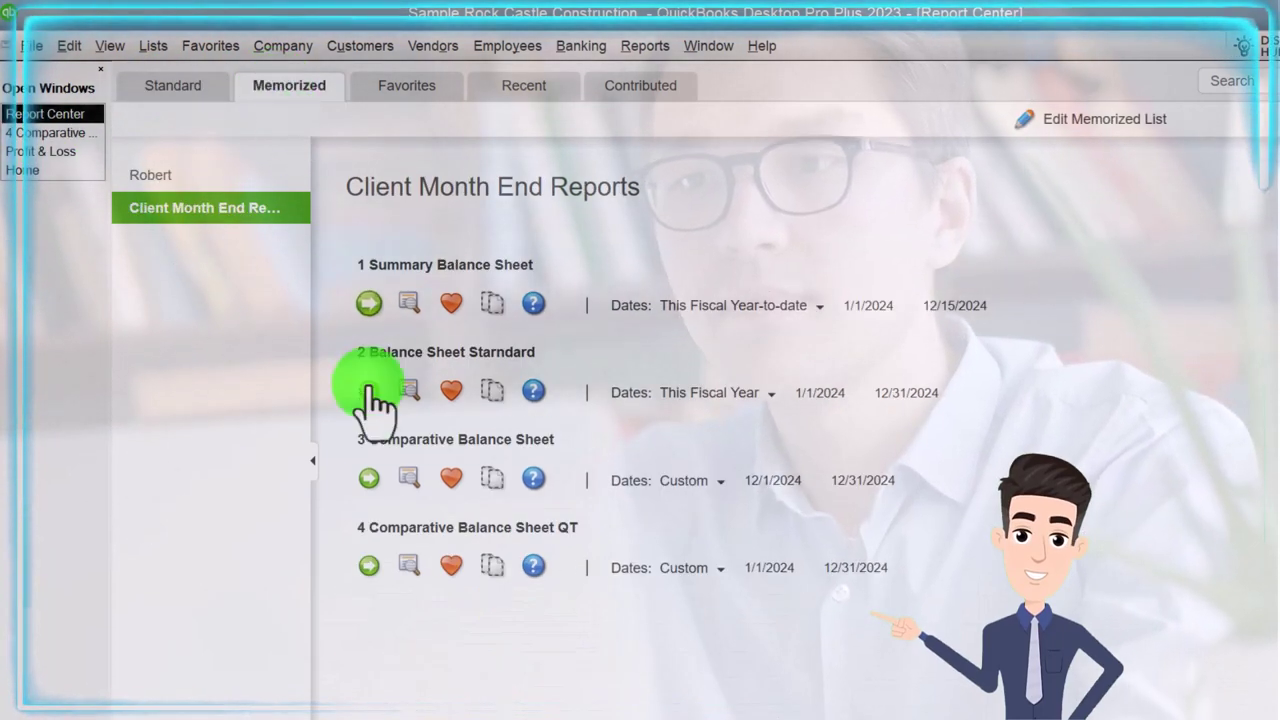
pyautogui.moveTo(391, 565)
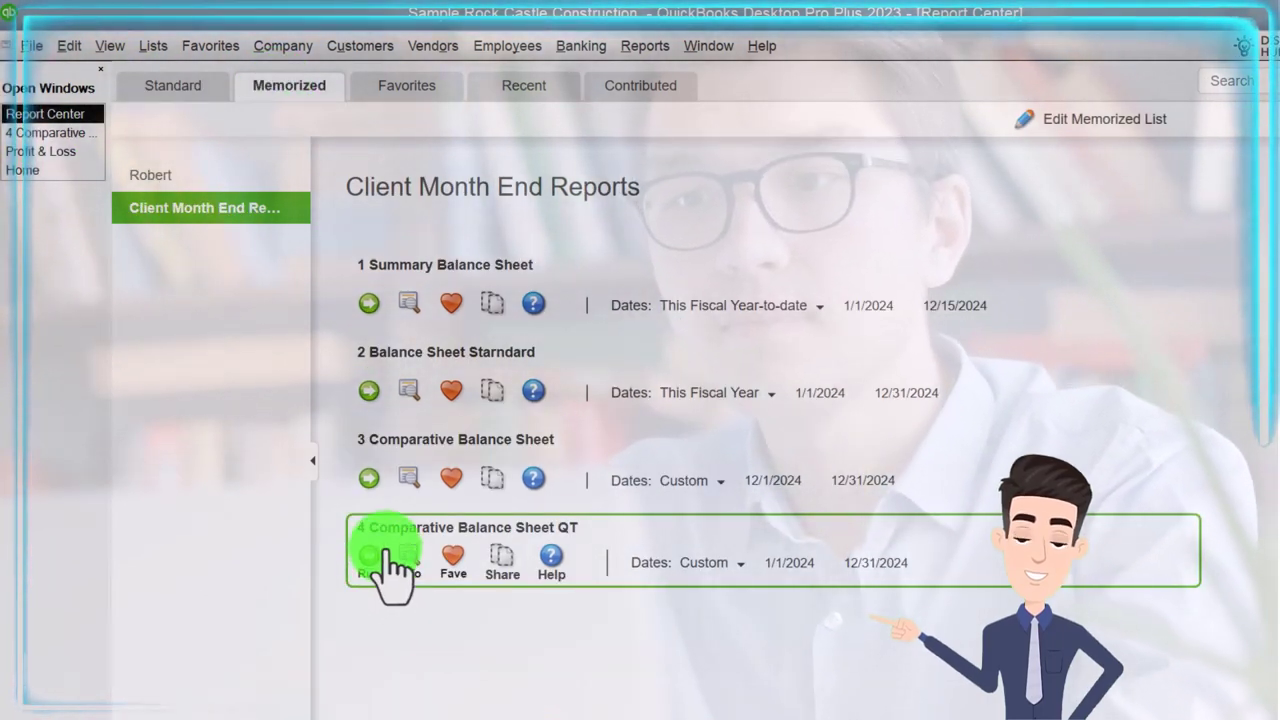
# - Customize the 4 Comparative Balance Sheet QT report to cover This Fiscal Year and add a % of Column subcolumn
pyautogui.click(50, 132)
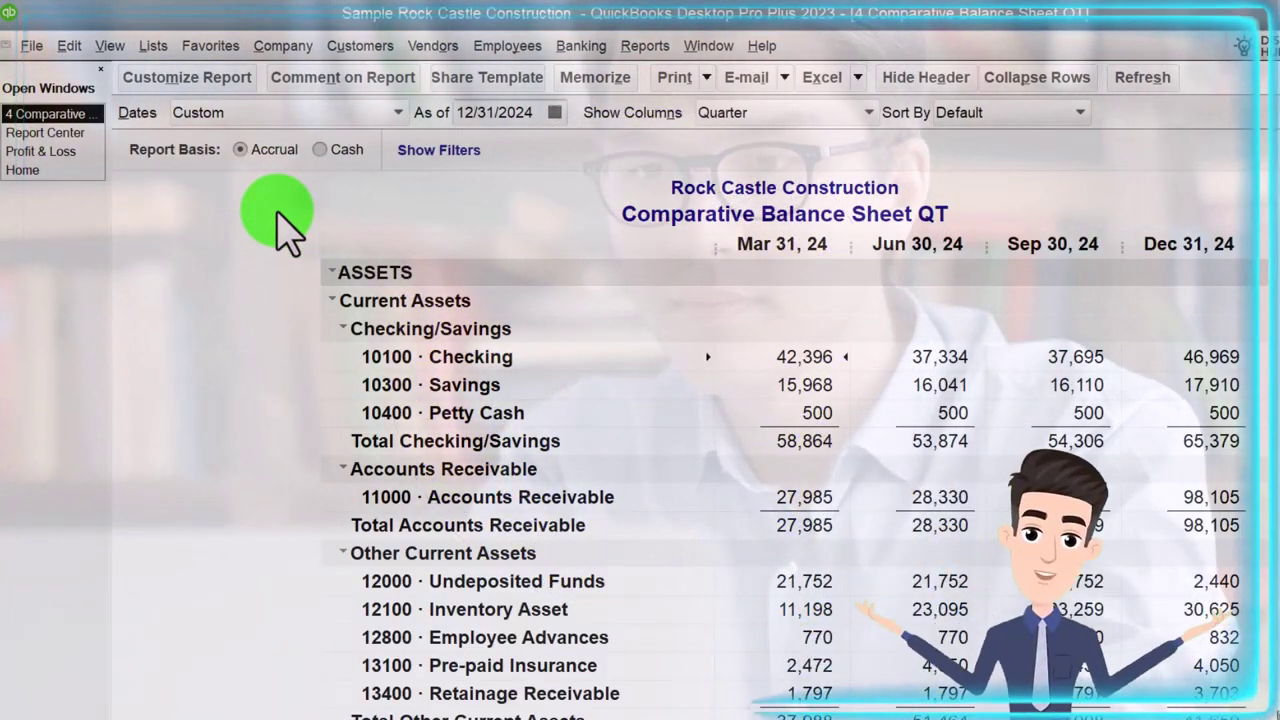
pyautogui.click(214, 83)
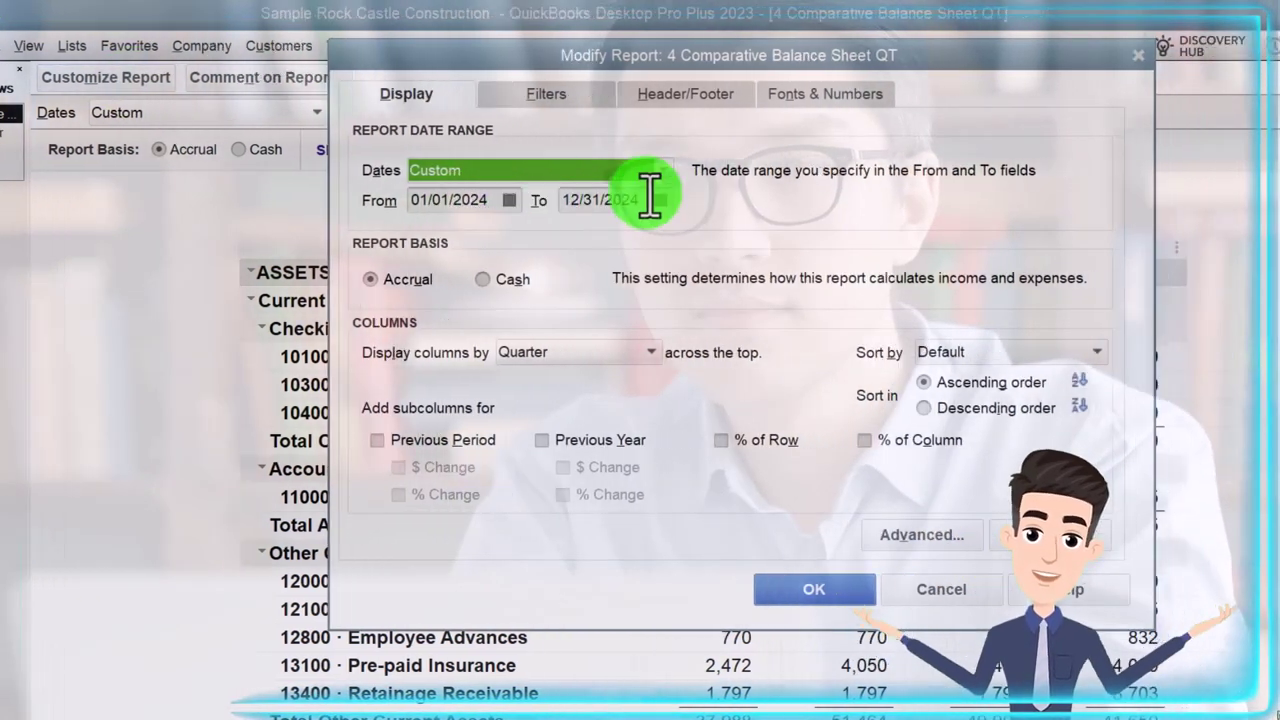
pyautogui.click(744, 172)
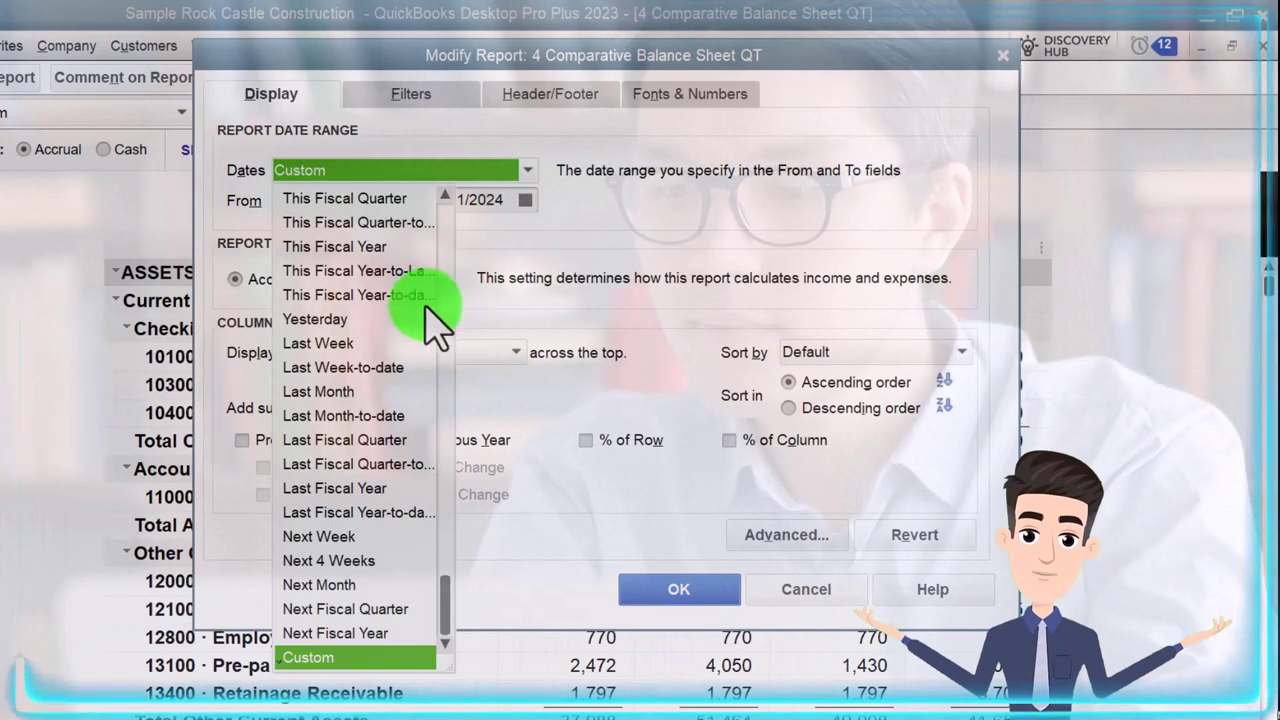
pyautogui.click(338, 246)
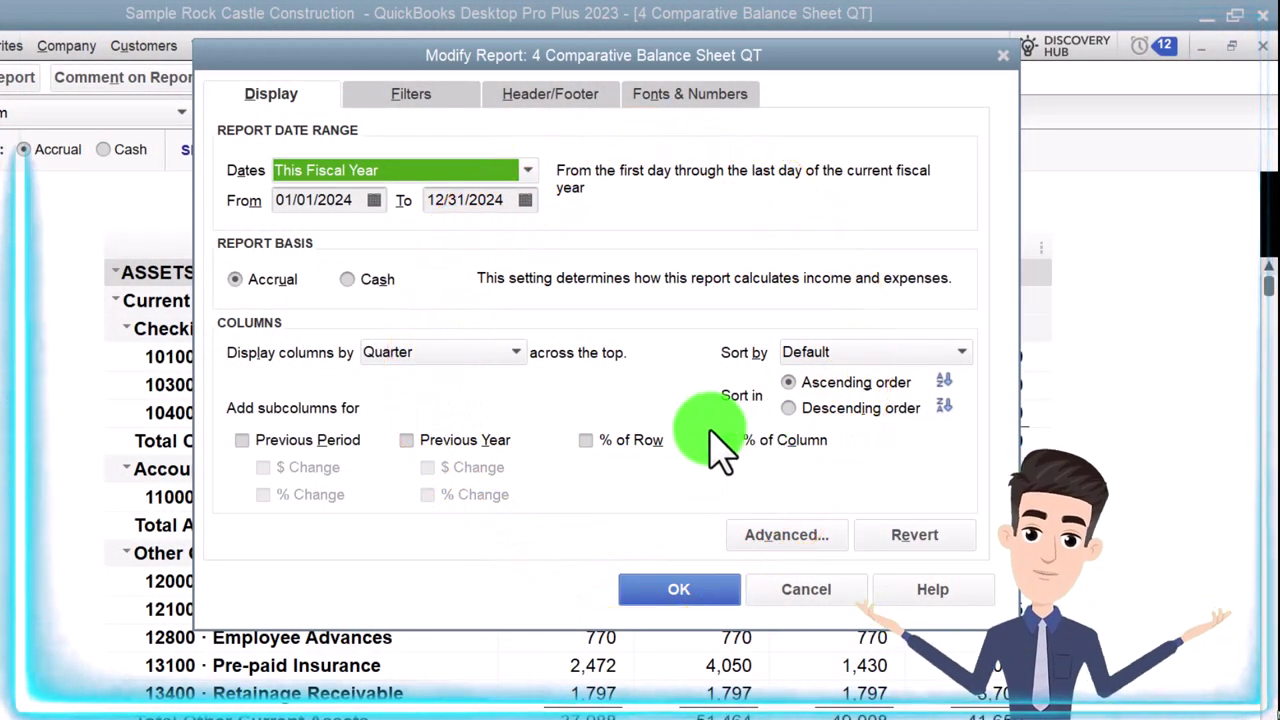
pyautogui.click(745, 440)
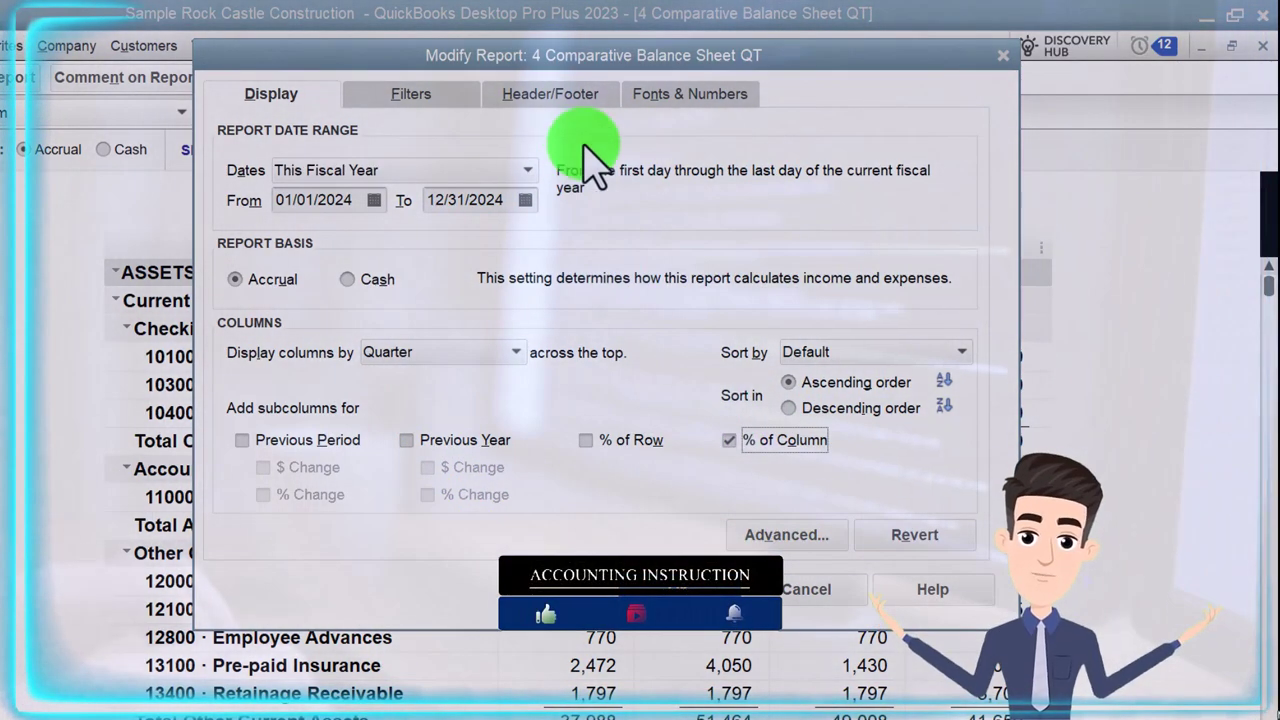
# - Change the report title to Balance Sheet Virtical Analyais, show the subtitle in the header, and apply the customization
pyautogui.click(555, 100)
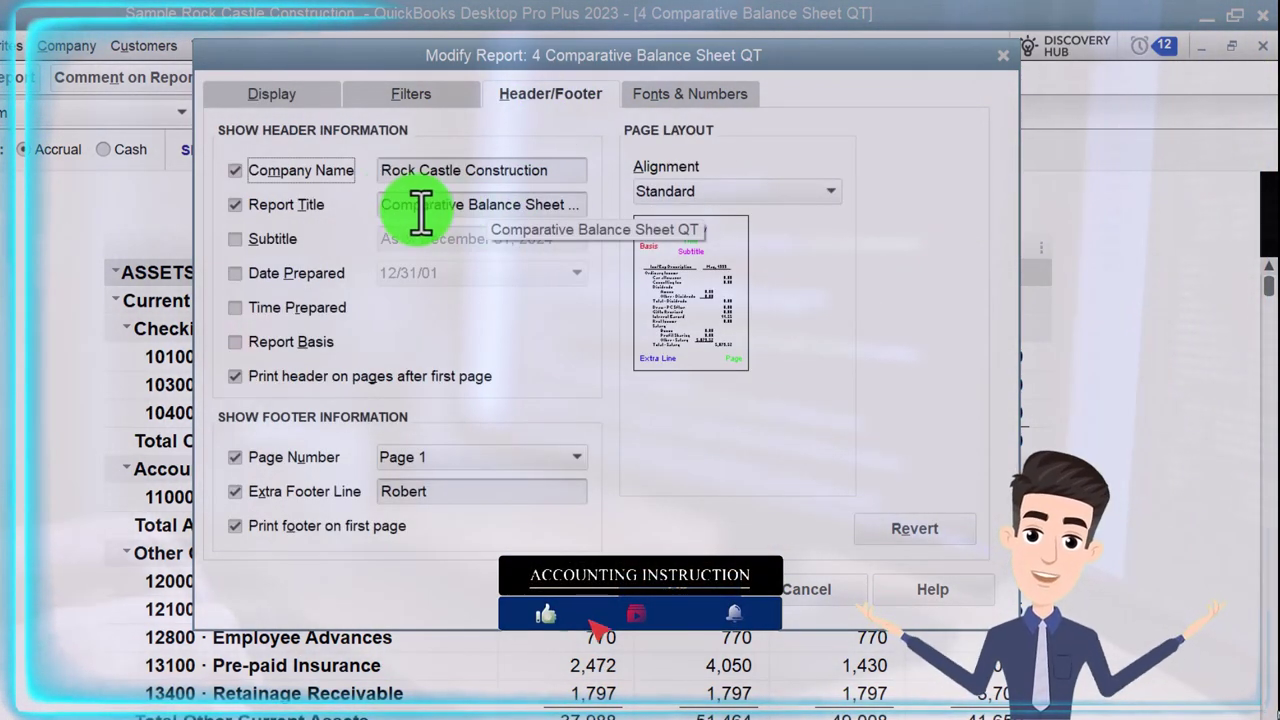
pyautogui.moveTo(466, 206); pyautogui.dragTo(272, 190)
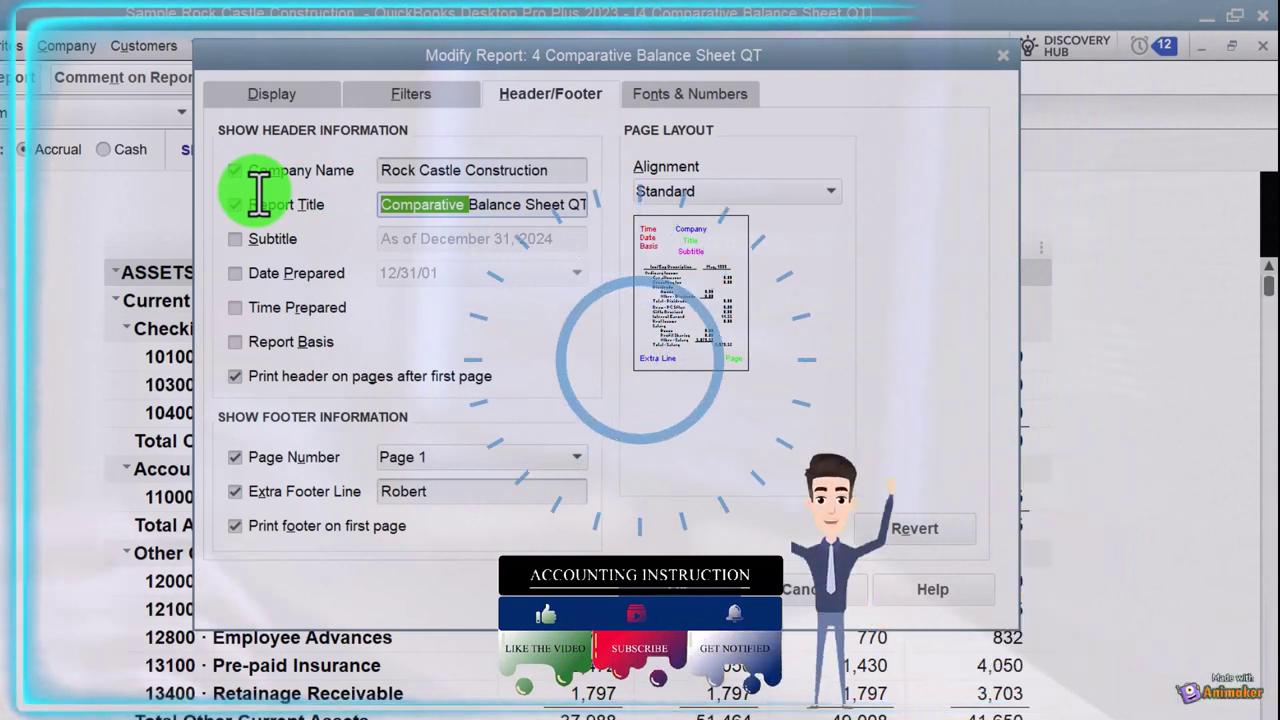
pyautogui.press('Delete')
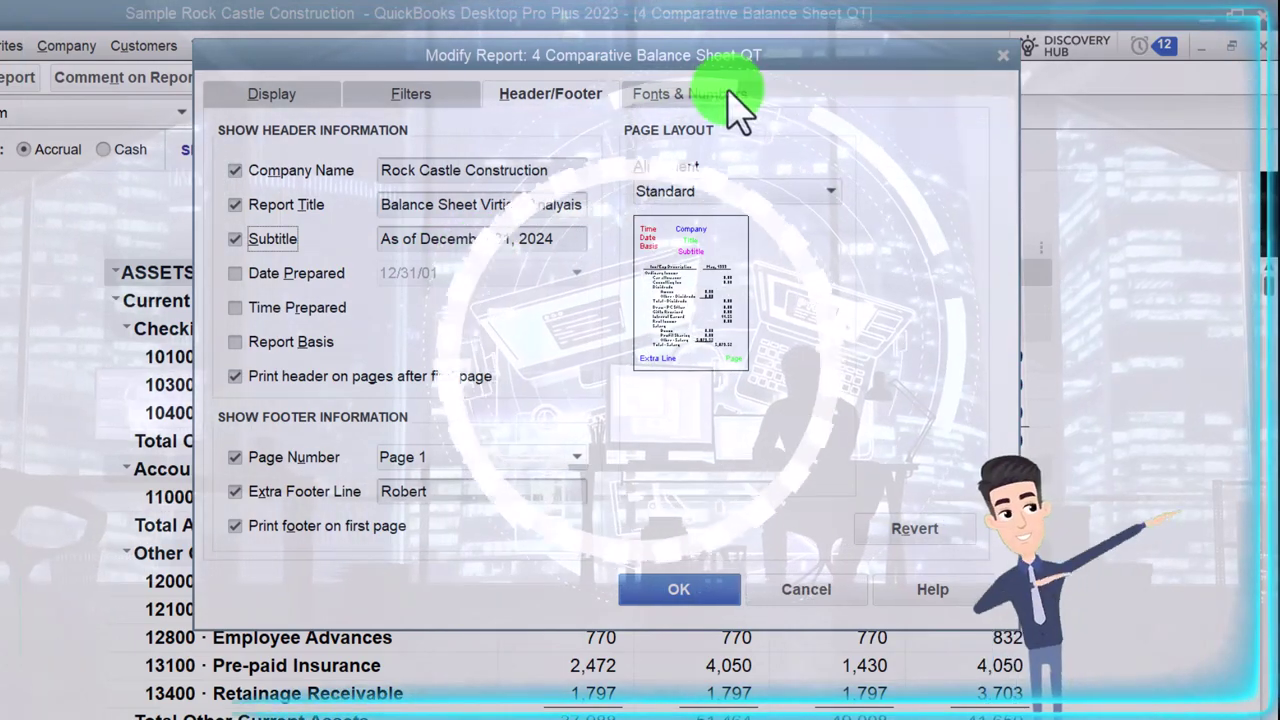
pyautogui.click(729, 92)
pyautogui.click(711, 594)
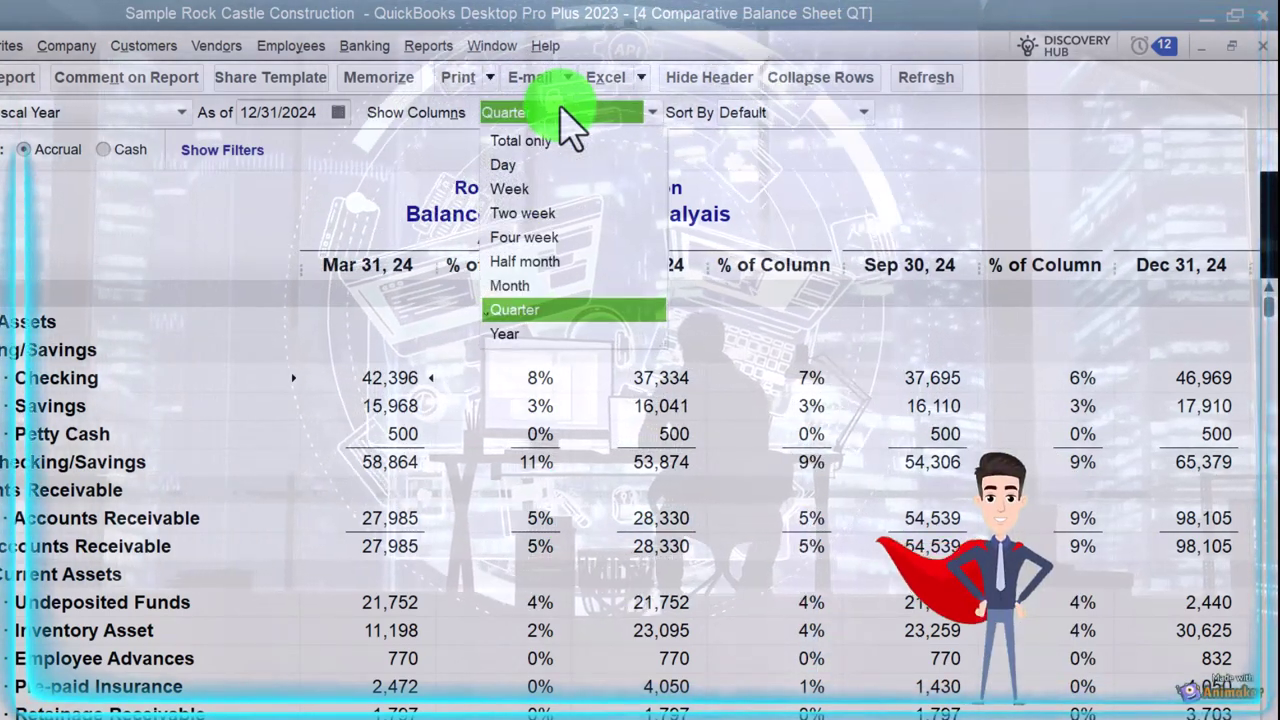
# - Show the balance sheet columns as Total only and look through the percentages down to the liabilities
pyautogui.click(514, 143)
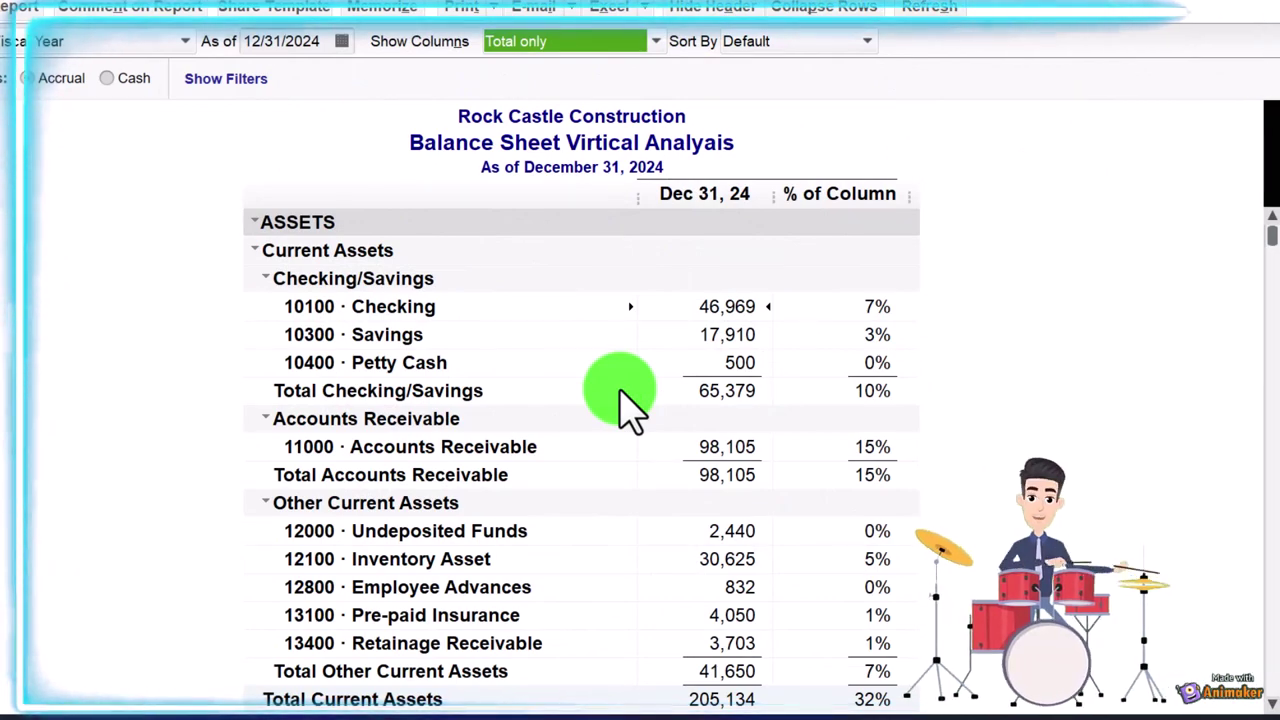
pyautogui.scroll(-13, 621, 392)
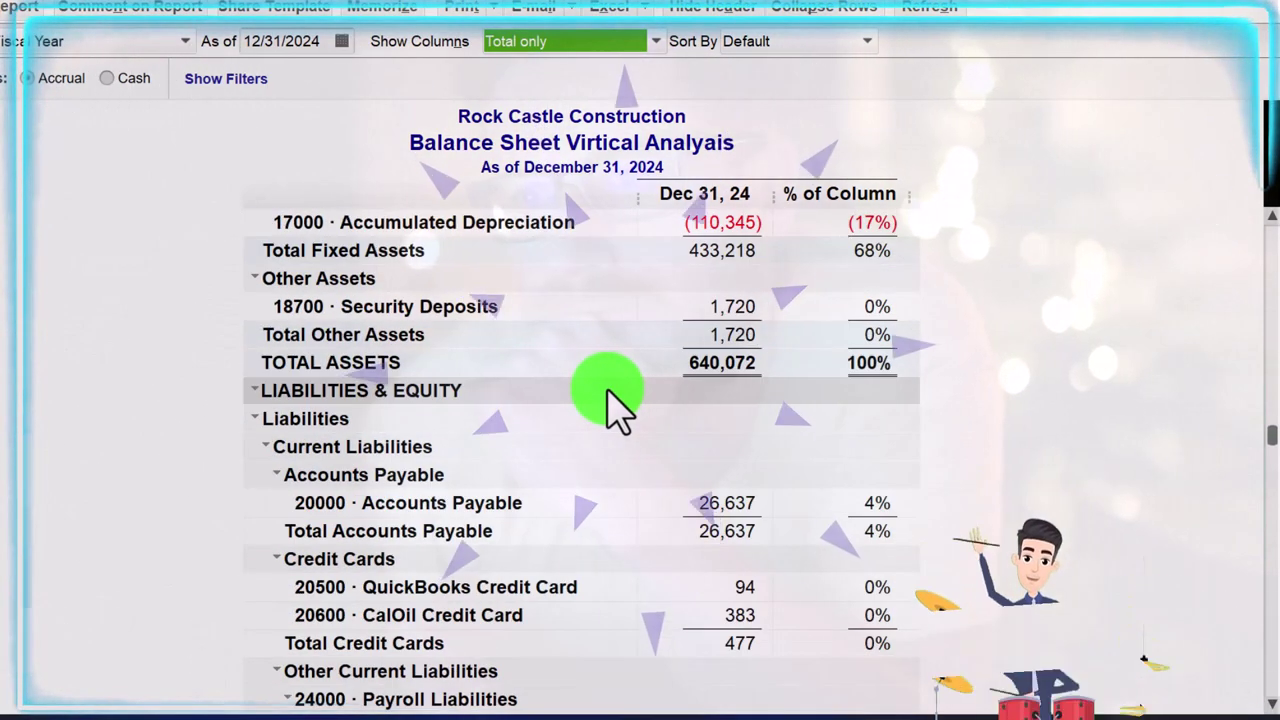
pyautogui.scroll(-5, 608, 395)
# - Memorize the vertical analysis report as a new one named 5 Balance Sheet Virtical Analyais in the Client Month End Reports group
pyautogui.scroll(15, 608, 400)
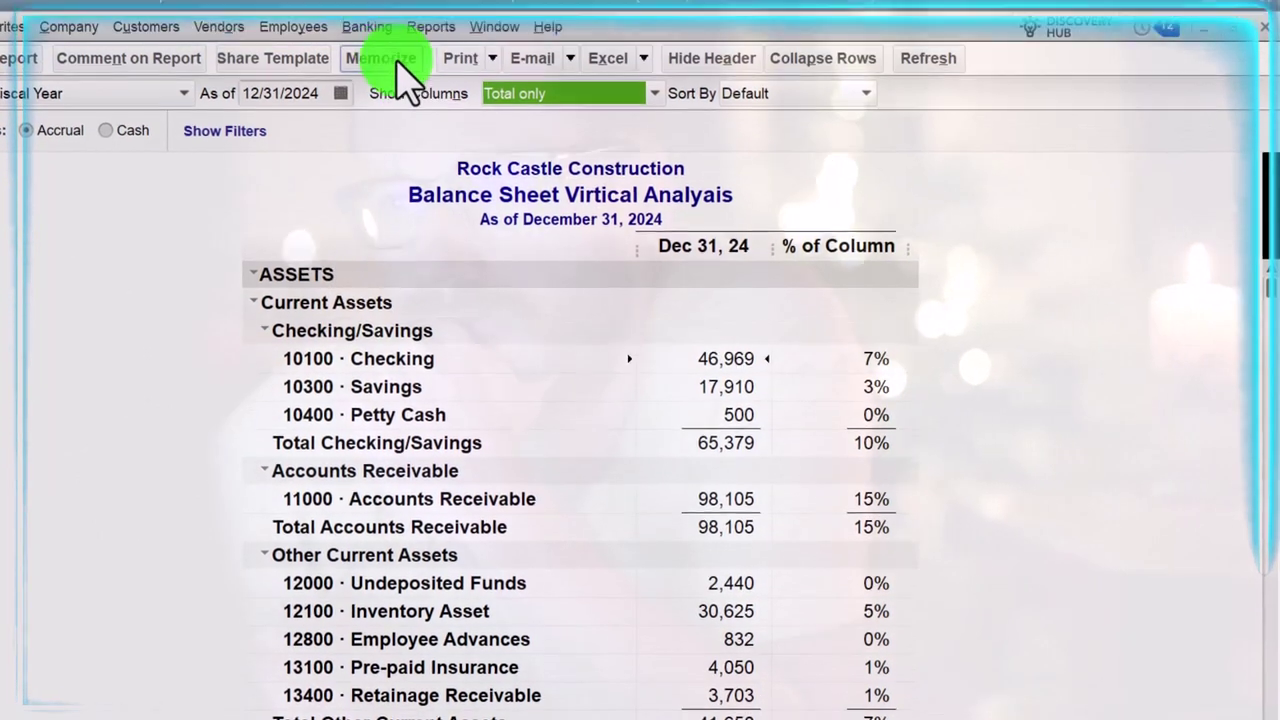
pyautogui.click(385, 10)
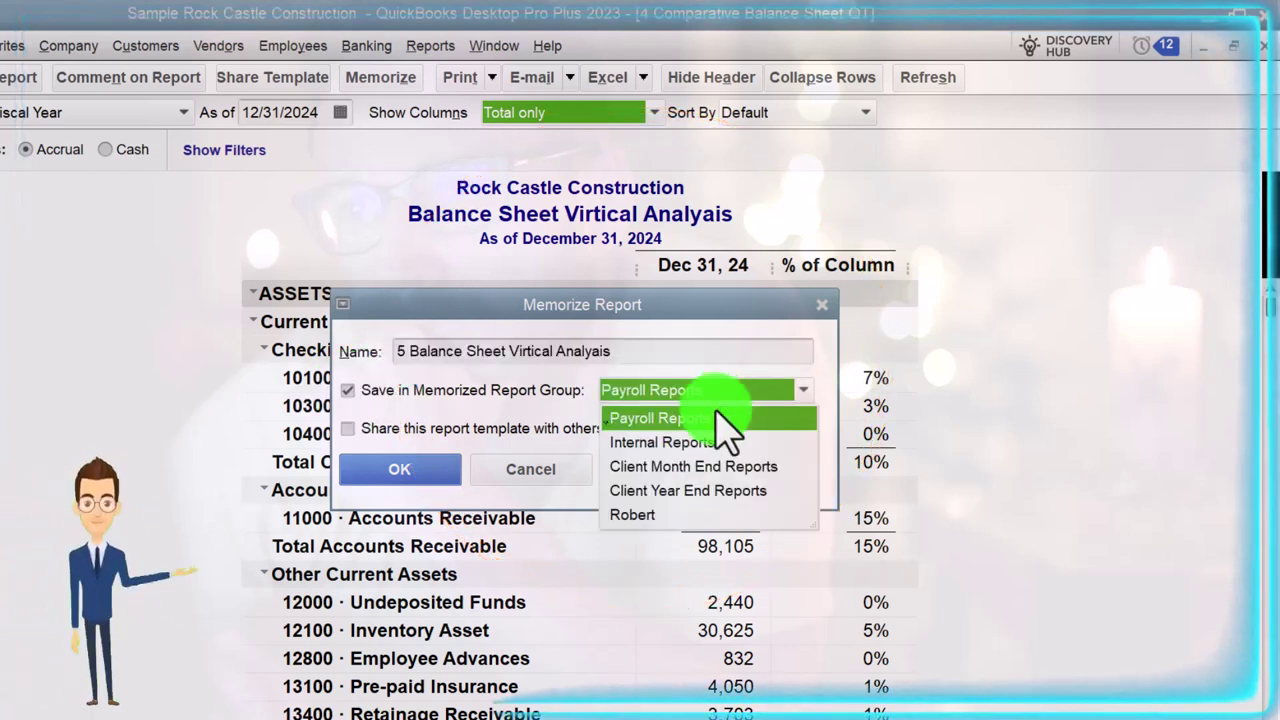
pyautogui.click(398, 470)
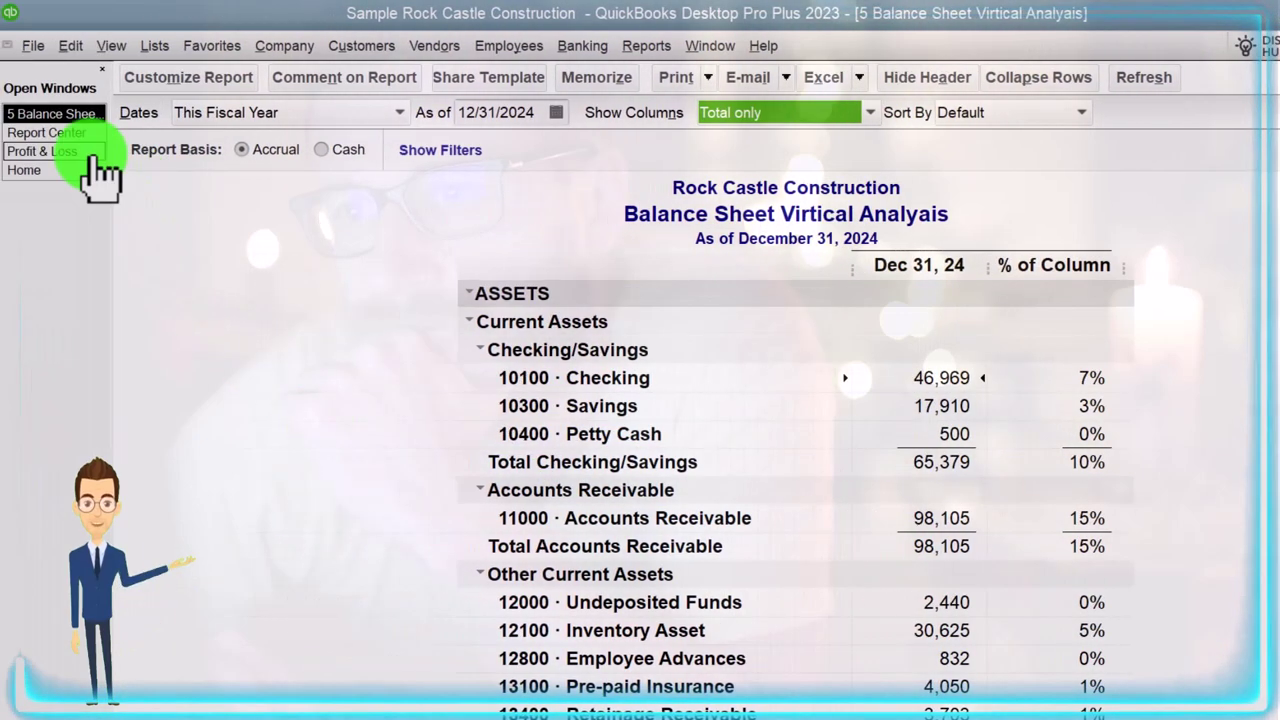
# - Refresh the Report Center's memorized list and check that Client Month End Reports includes the vertical analysis report
pyautogui.click(46, 132)
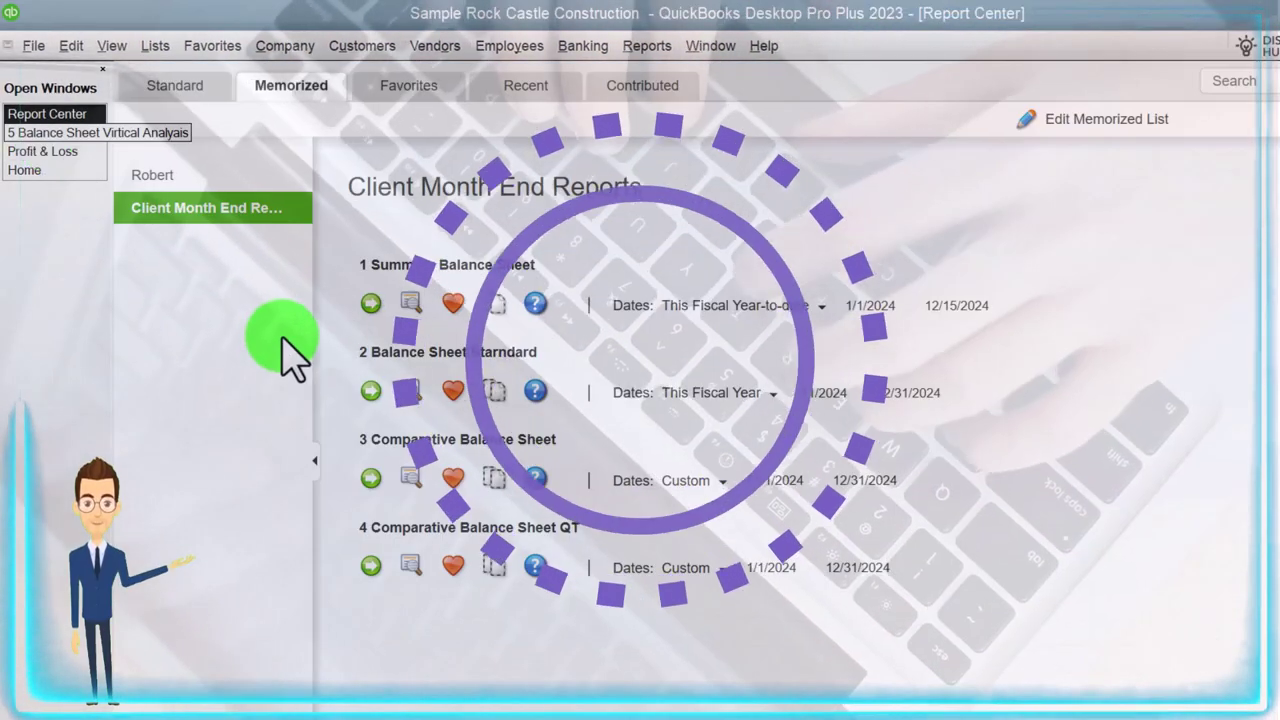
pyautogui.click(176, 88)
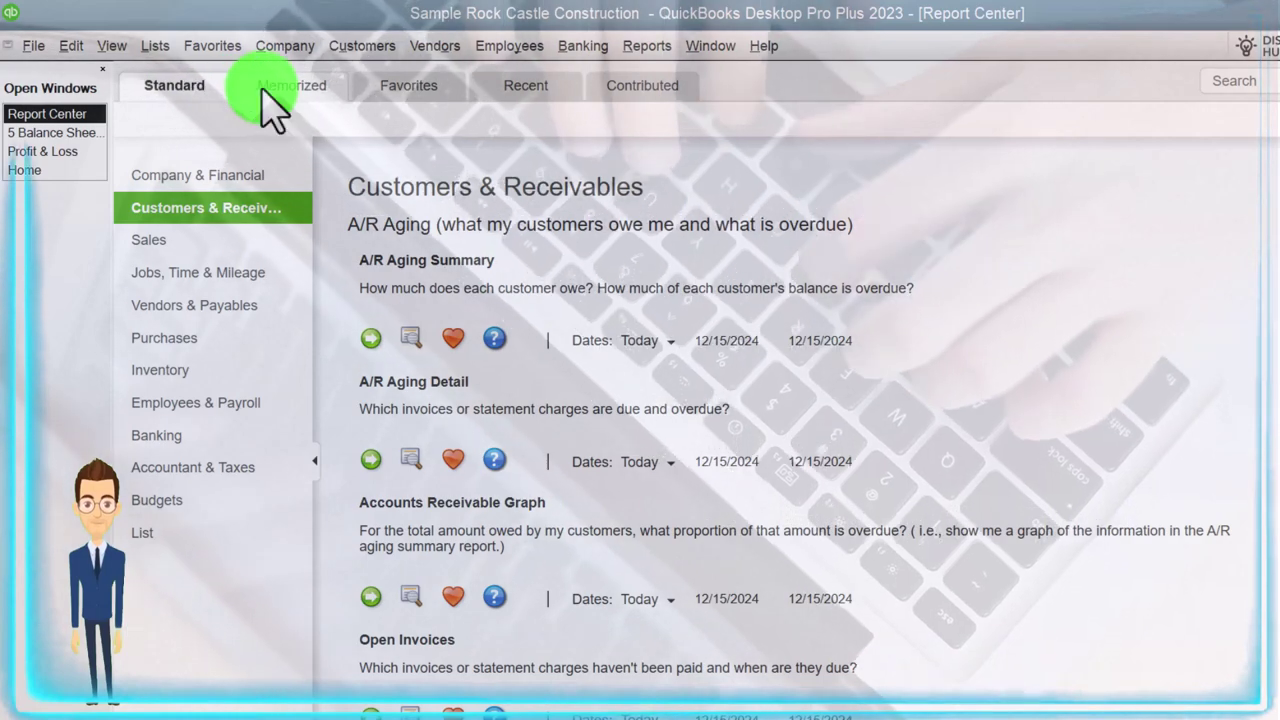
pyautogui.click(264, 88)
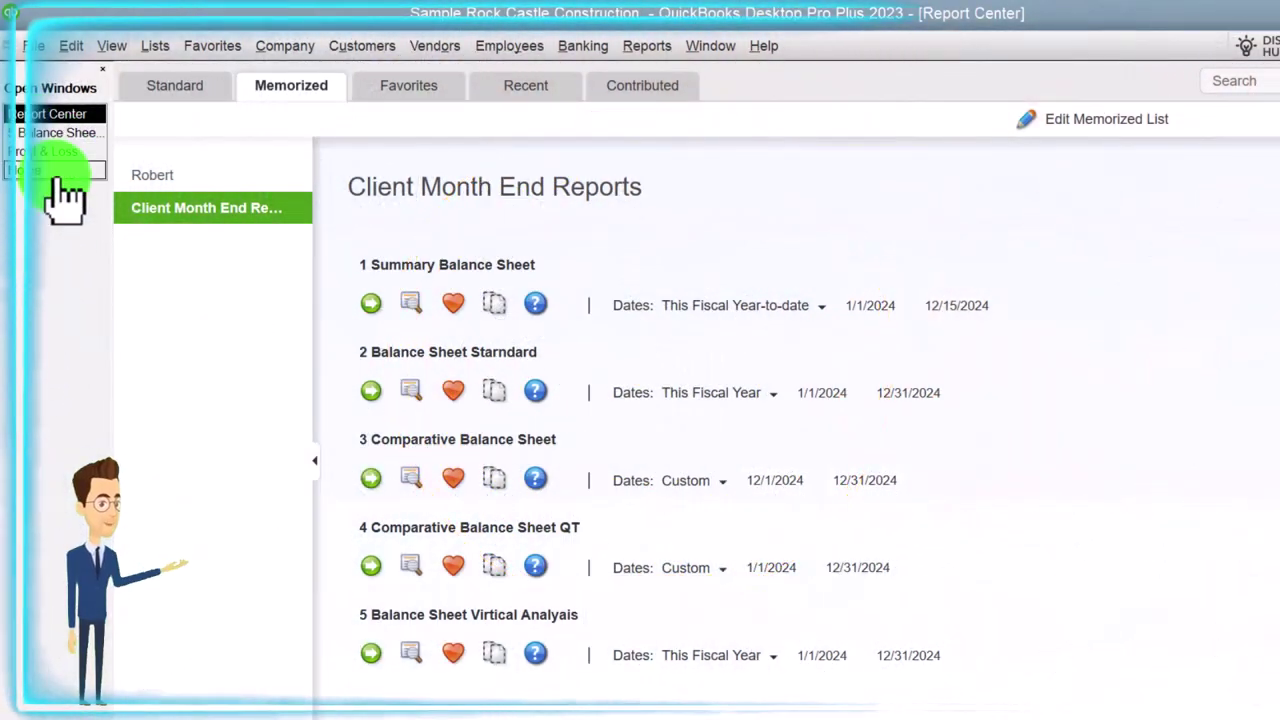
# - Customize the vertical analysis report to start from 12/01/2024, add Previous Year subcolumns with $ Change and % Change, and drop % of Column
pyautogui.click(50, 134)
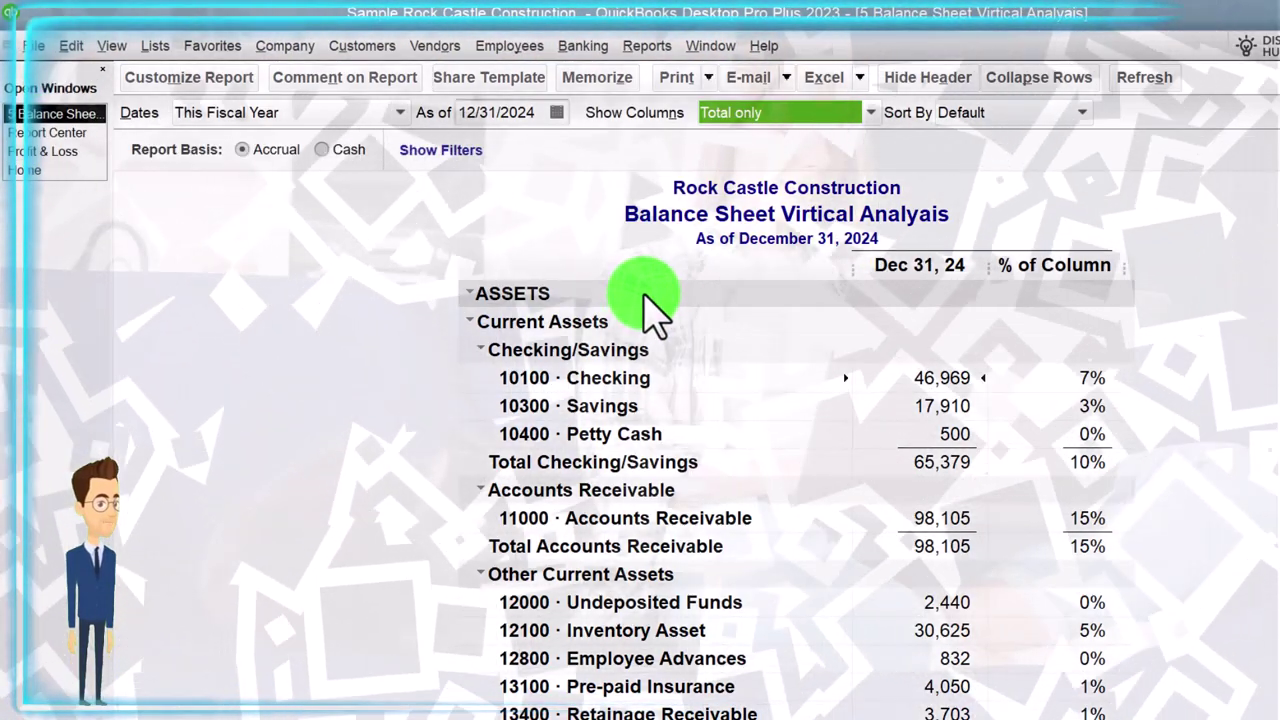
pyautogui.click(228, 78)
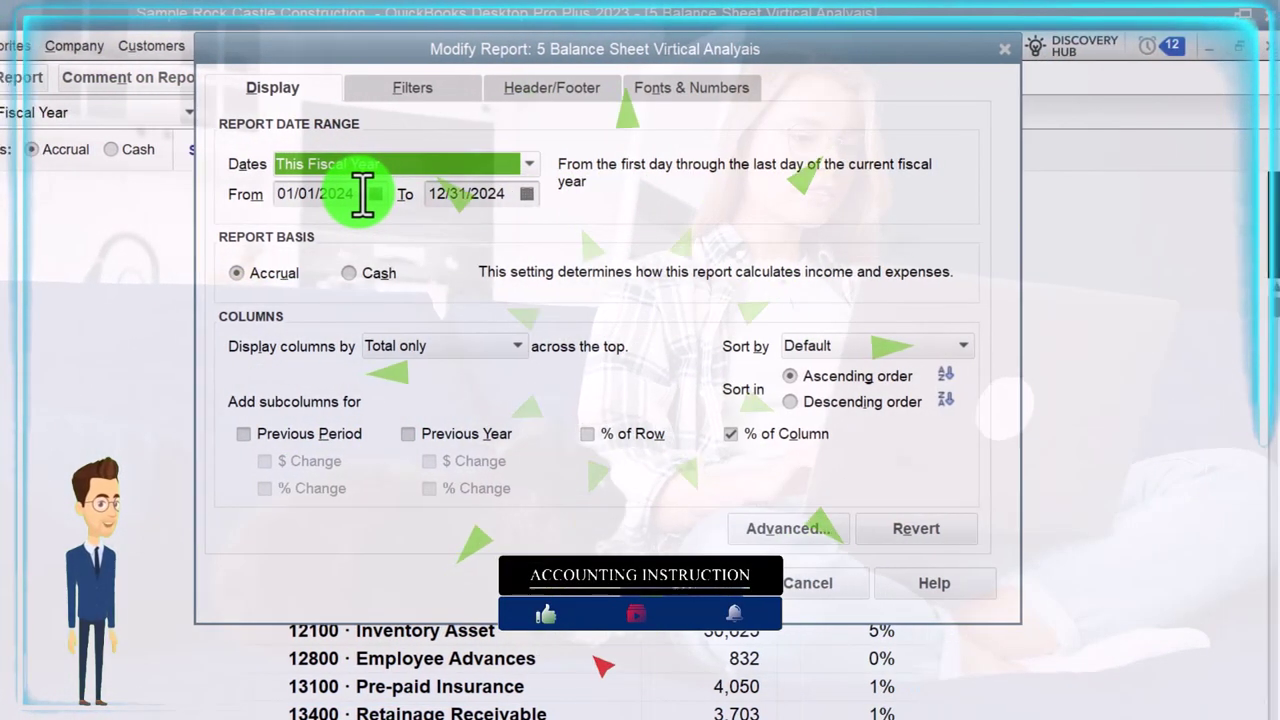
pyautogui.click(355, 194)
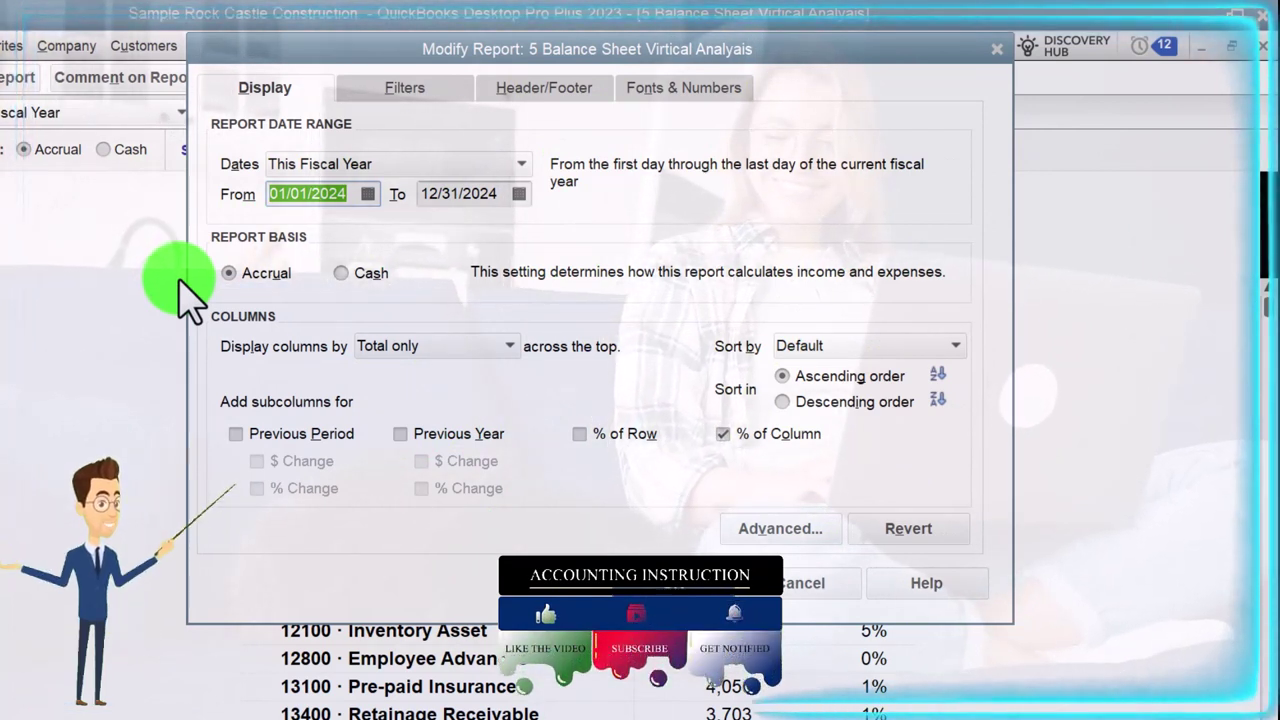
pyautogui.write('1201')
pyautogui.press('Tab')
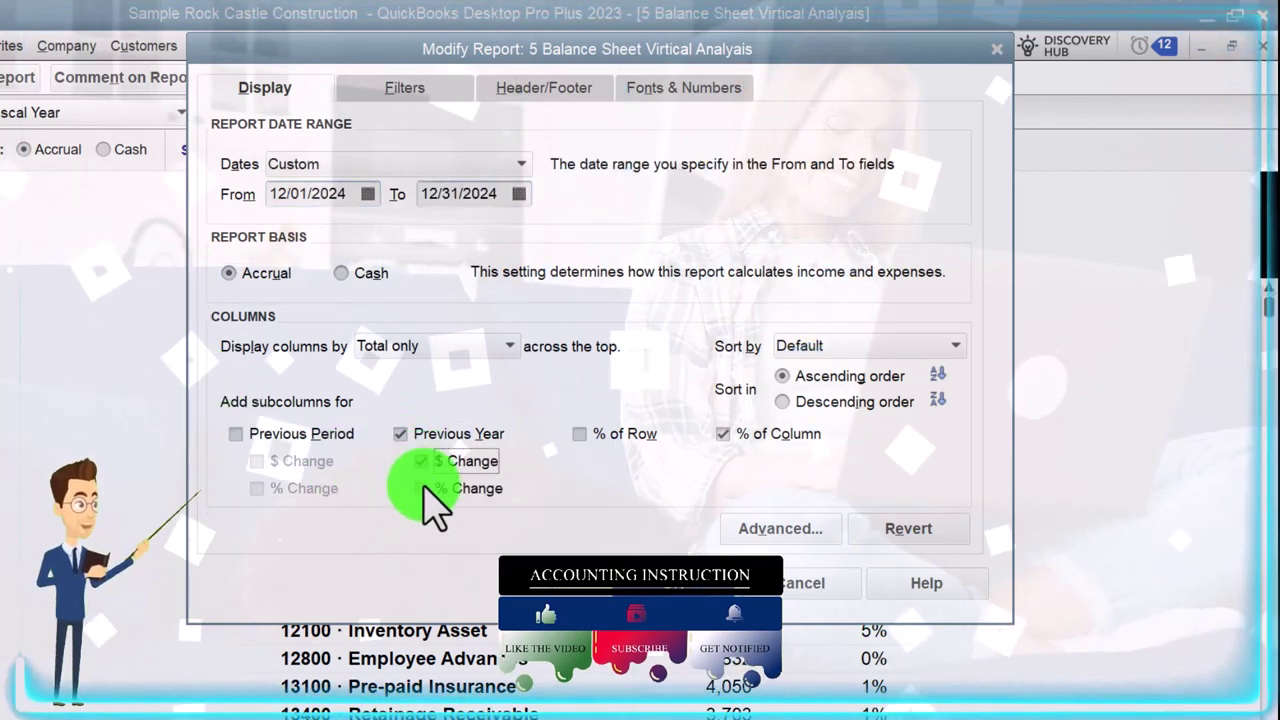
pyautogui.click(423, 463)
pyautogui.click(425, 490)
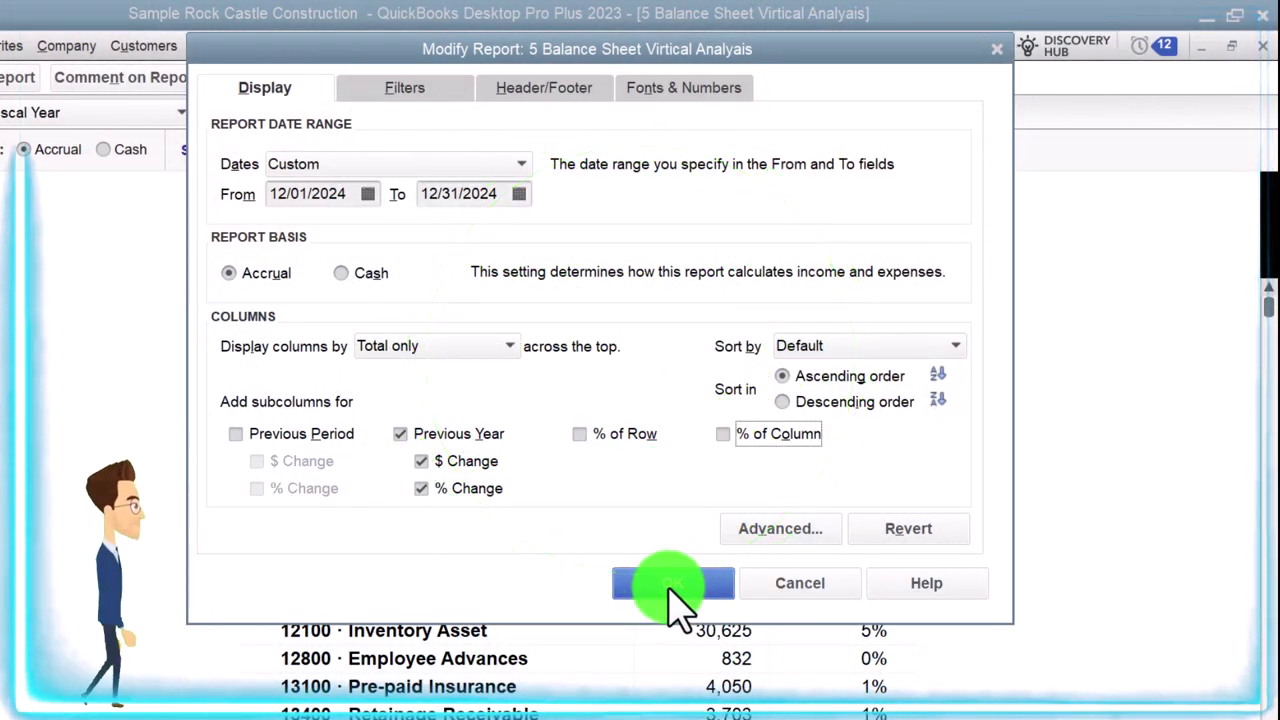
# - Change the report title to Balance Sheet Compare to Prior Year and apply the customization
pyautogui.click(405, 88)
pyautogui.click(515, 92)
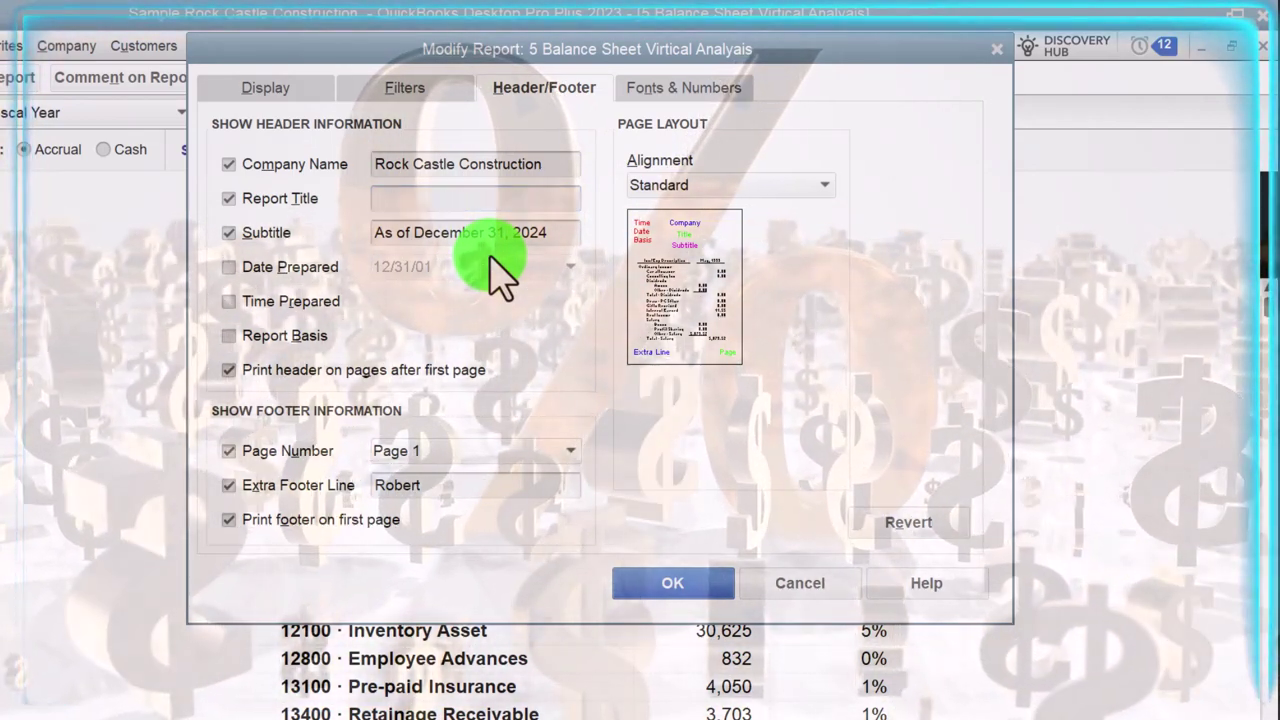
pyautogui.click(650, 90)
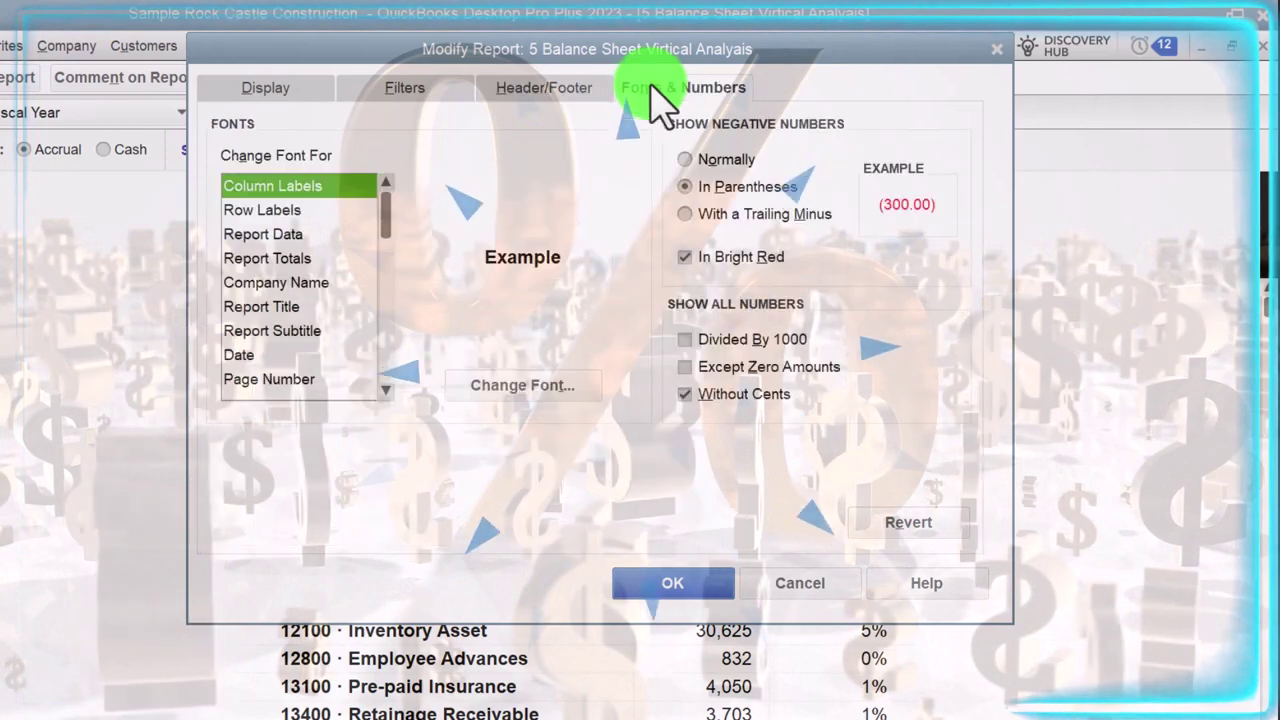
pyautogui.click(675, 584)
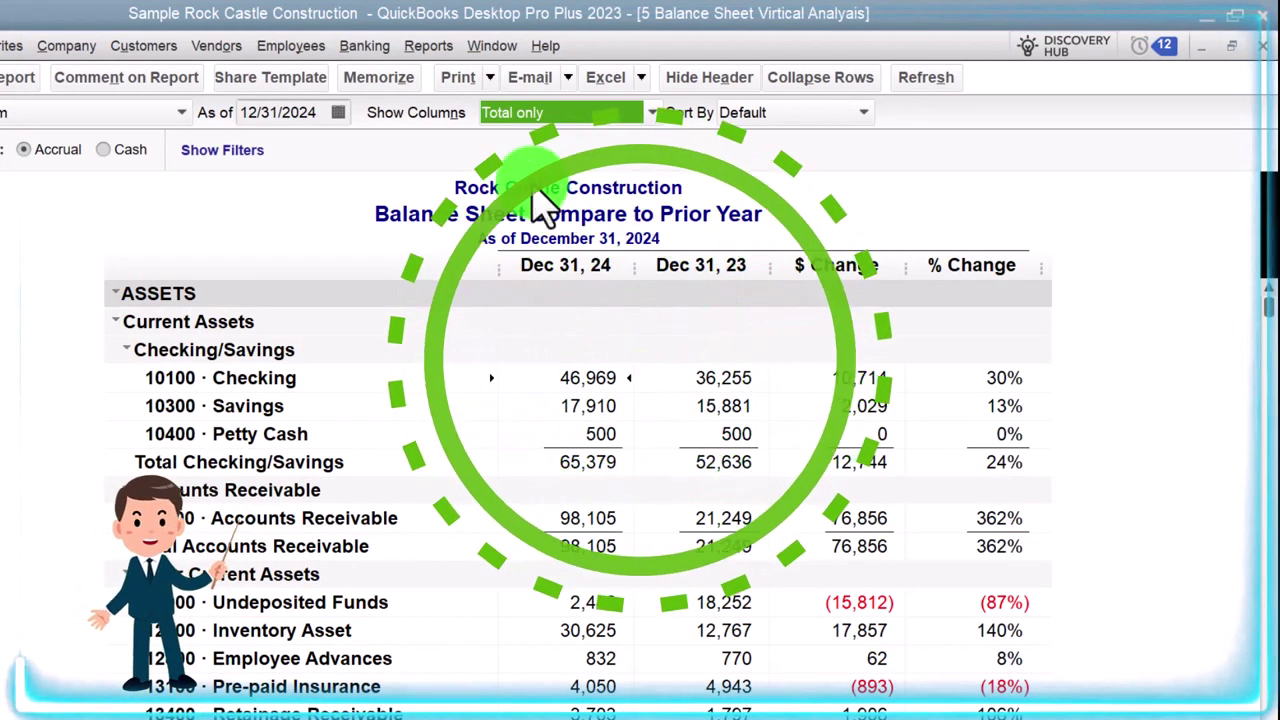
# - Memorize the prior-year comparison as a new report named 6 Balance Sheet Compare to Prior Year in the Client Month End Reports group
pyautogui.click(384, 74)
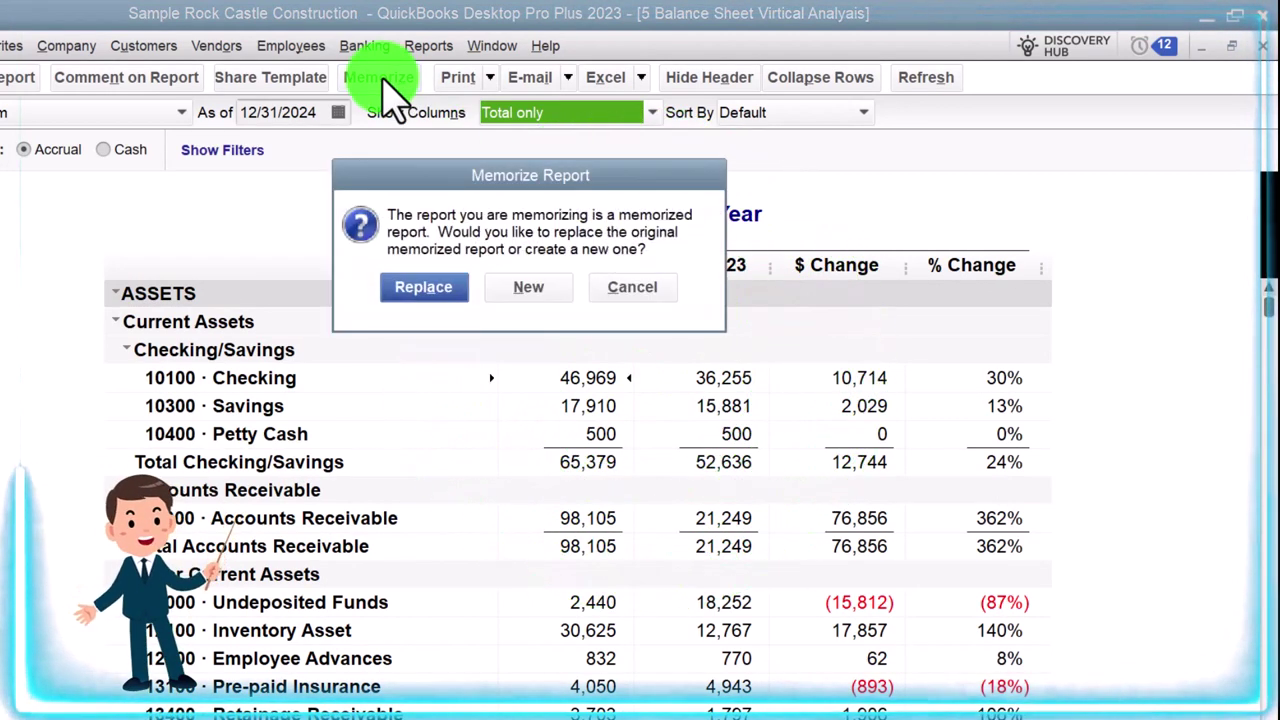
pyautogui.click(530, 287)
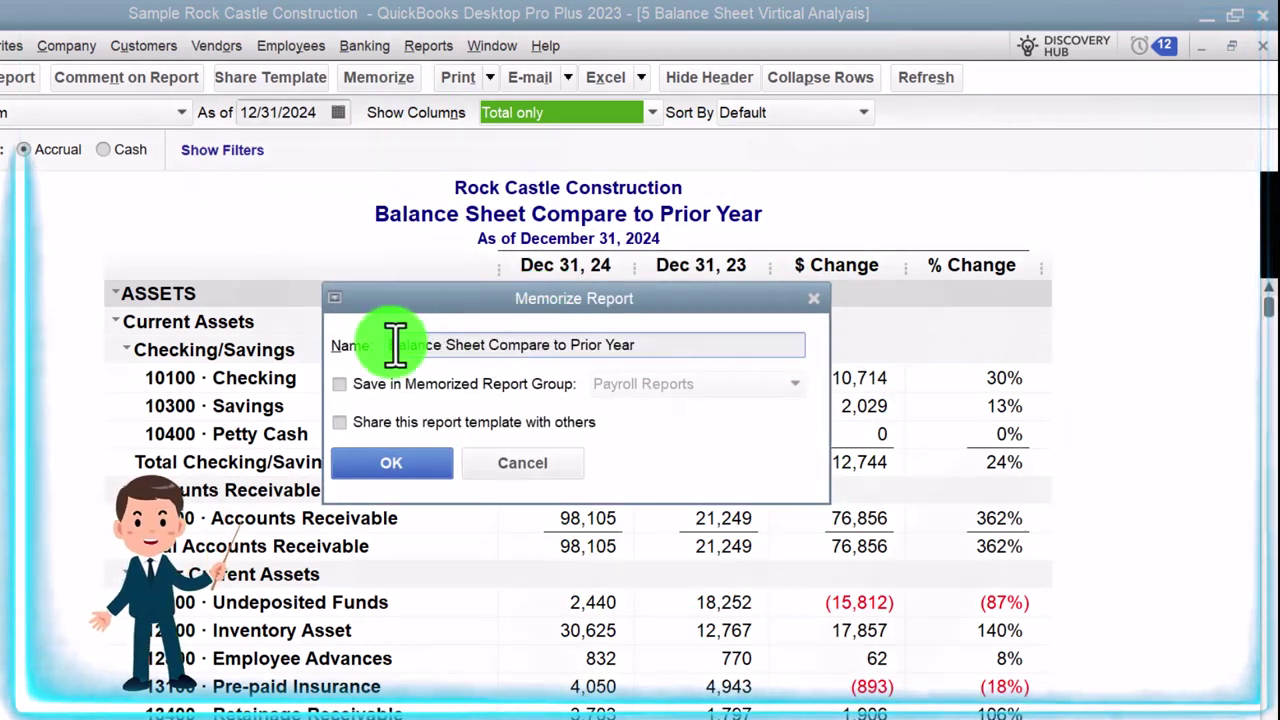
pyautogui.write('6')
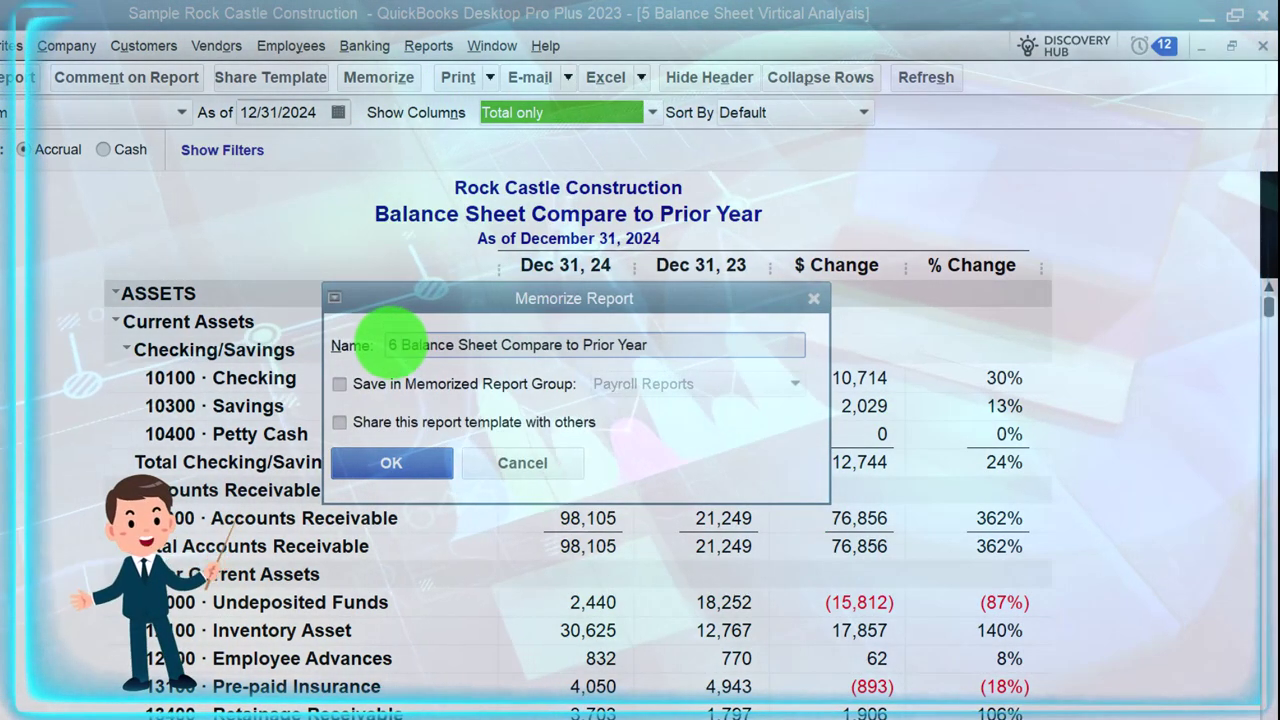
pyautogui.click(340, 383)
pyautogui.click(705, 385)
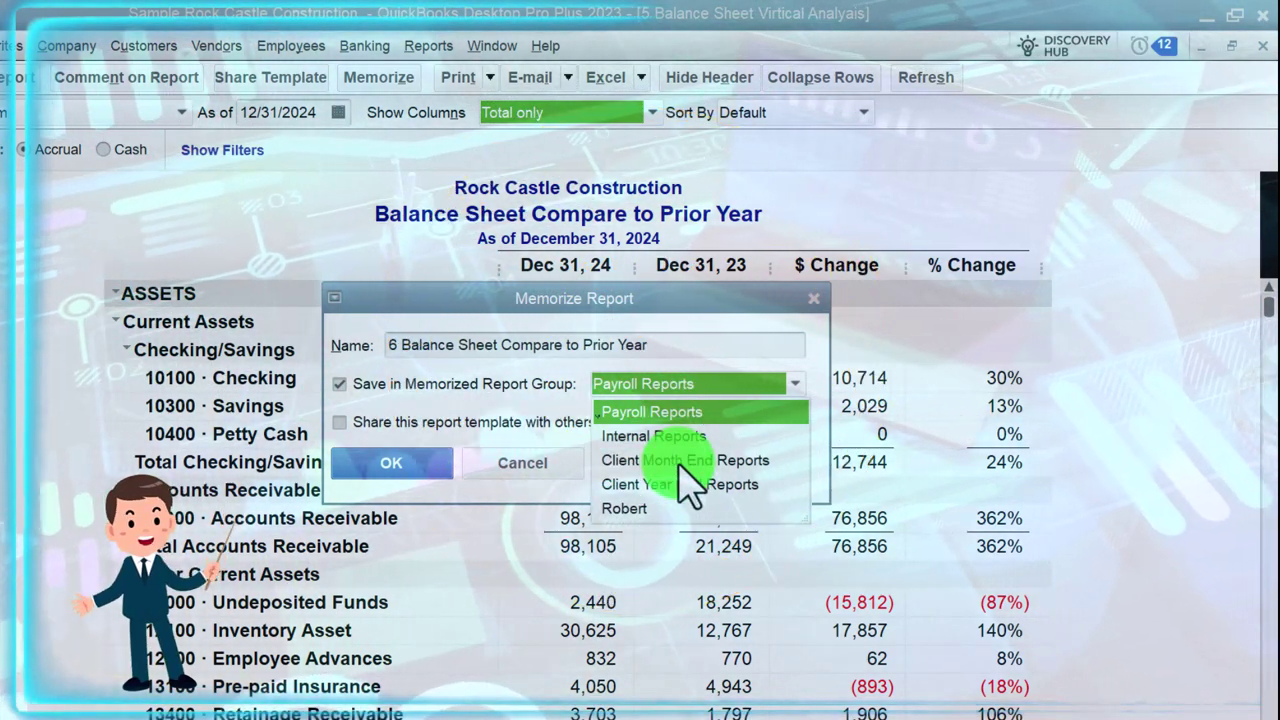
pyautogui.click(678, 462)
pyautogui.click(393, 462)
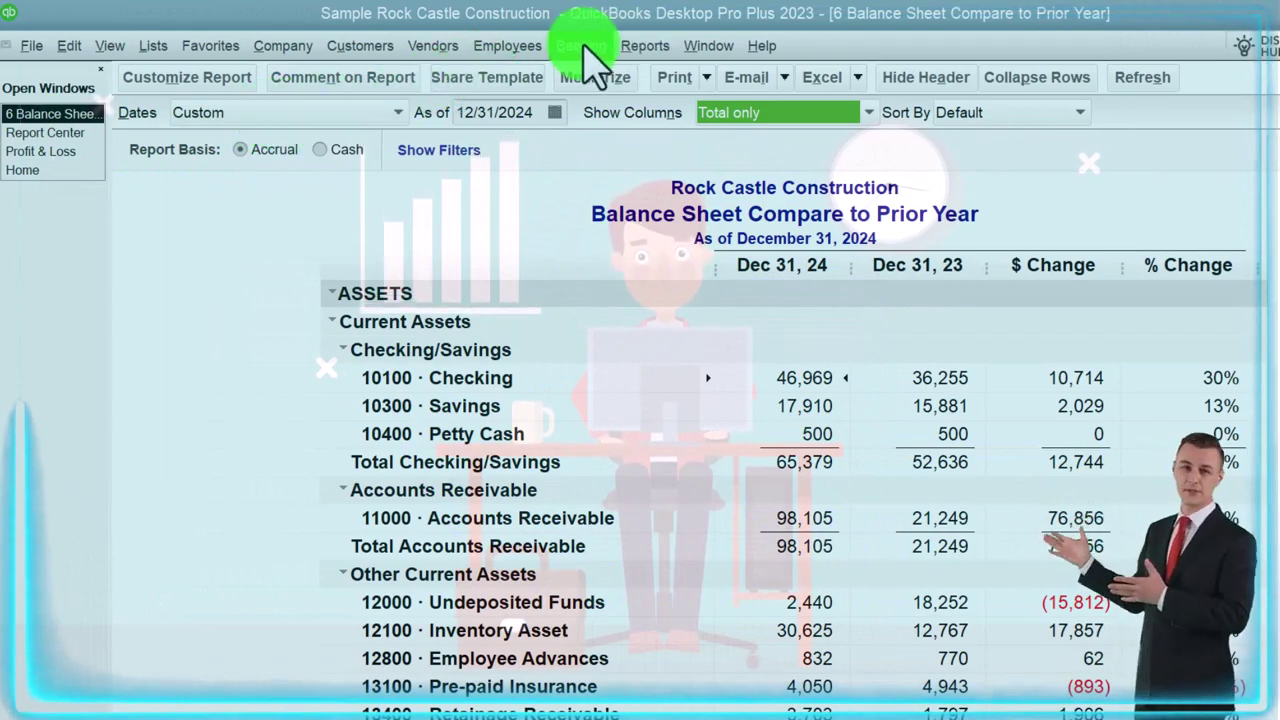
# - Reopen the Report Center, refresh the memorized reports, and review the numbered balance sheets in the Client Month End Reports group
pyautogui.click(632, 46)
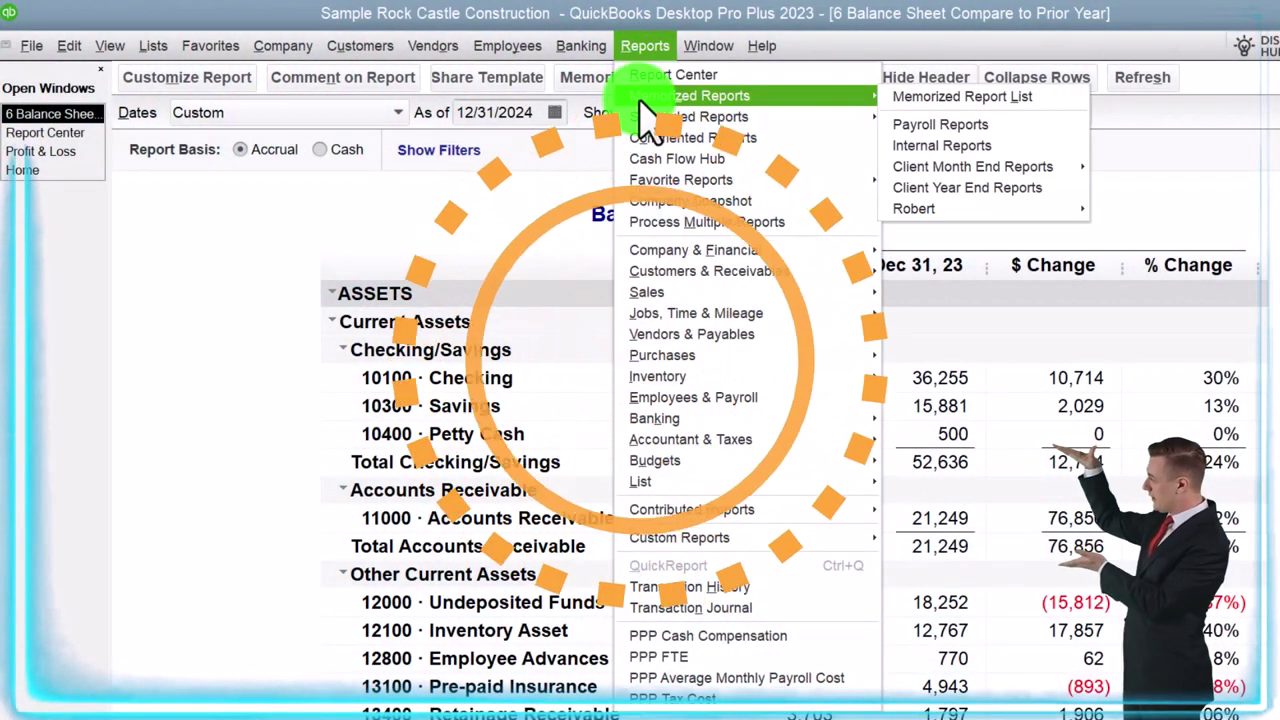
pyautogui.click(651, 76)
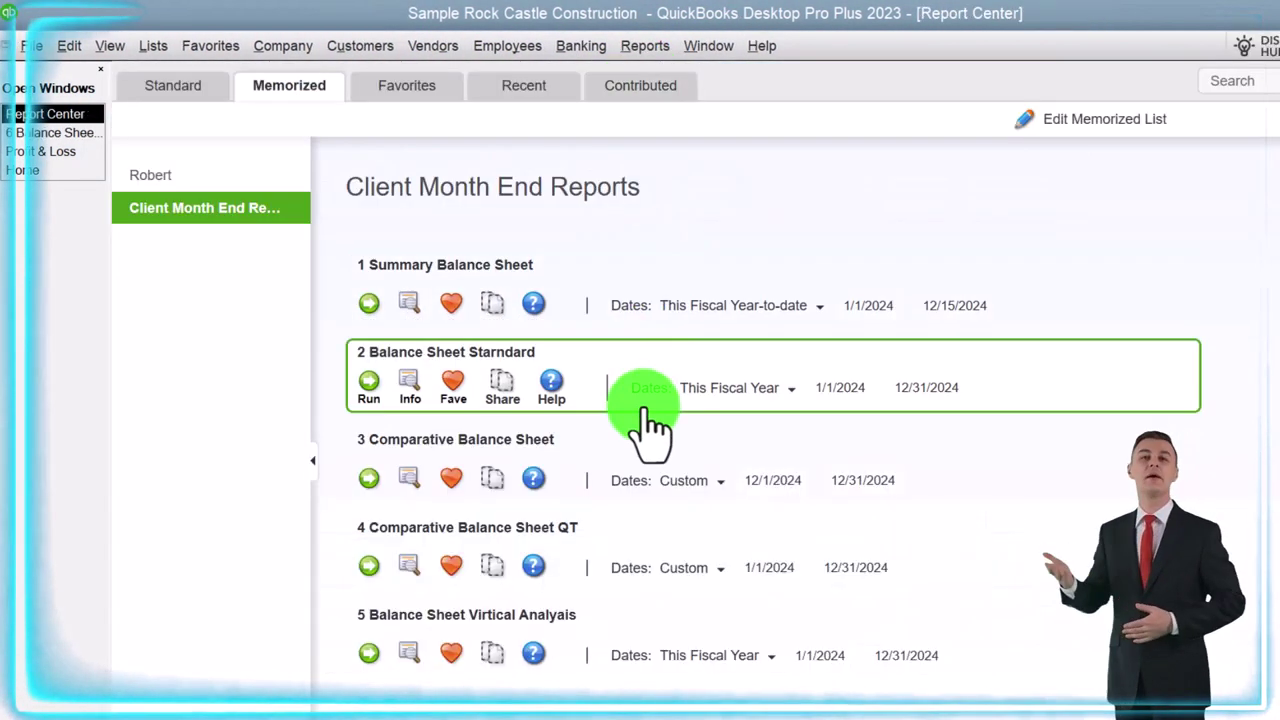
pyautogui.click(186, 90)
pyautogui.click(274, 92)
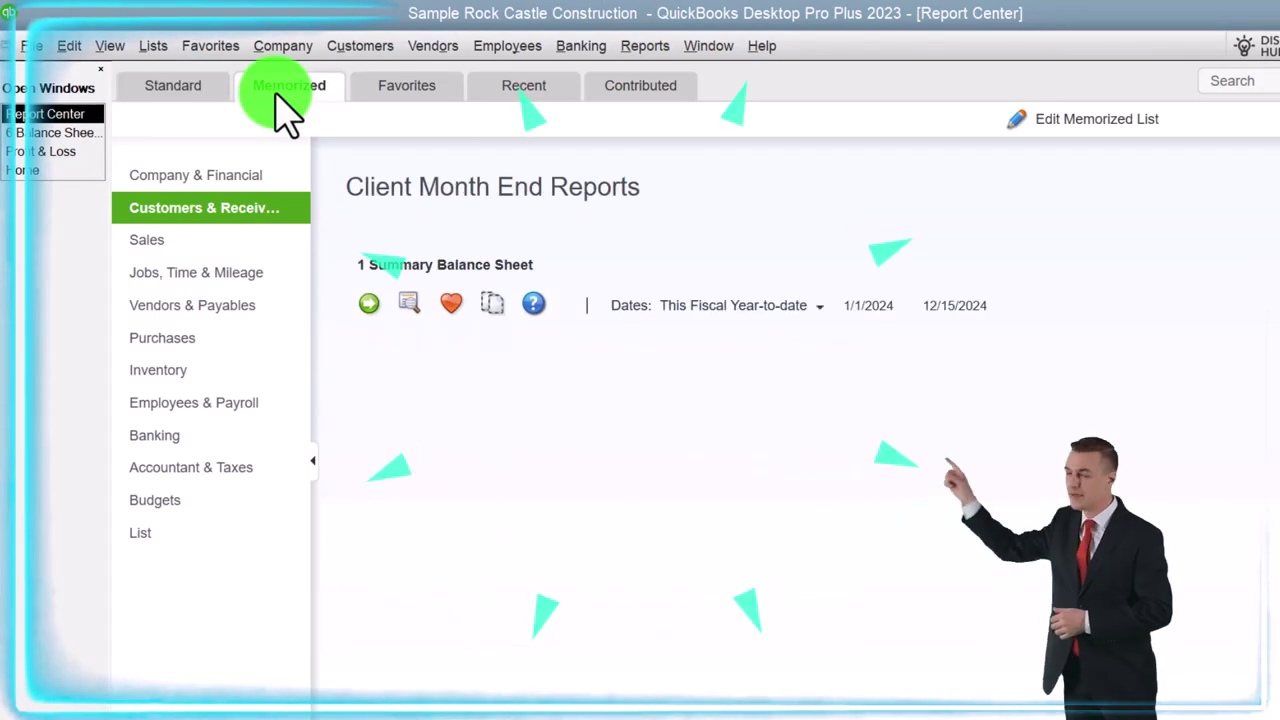
pyautogui.scroll(-2, 455, 370)
pyautogui.scroll(2, 533, 654)
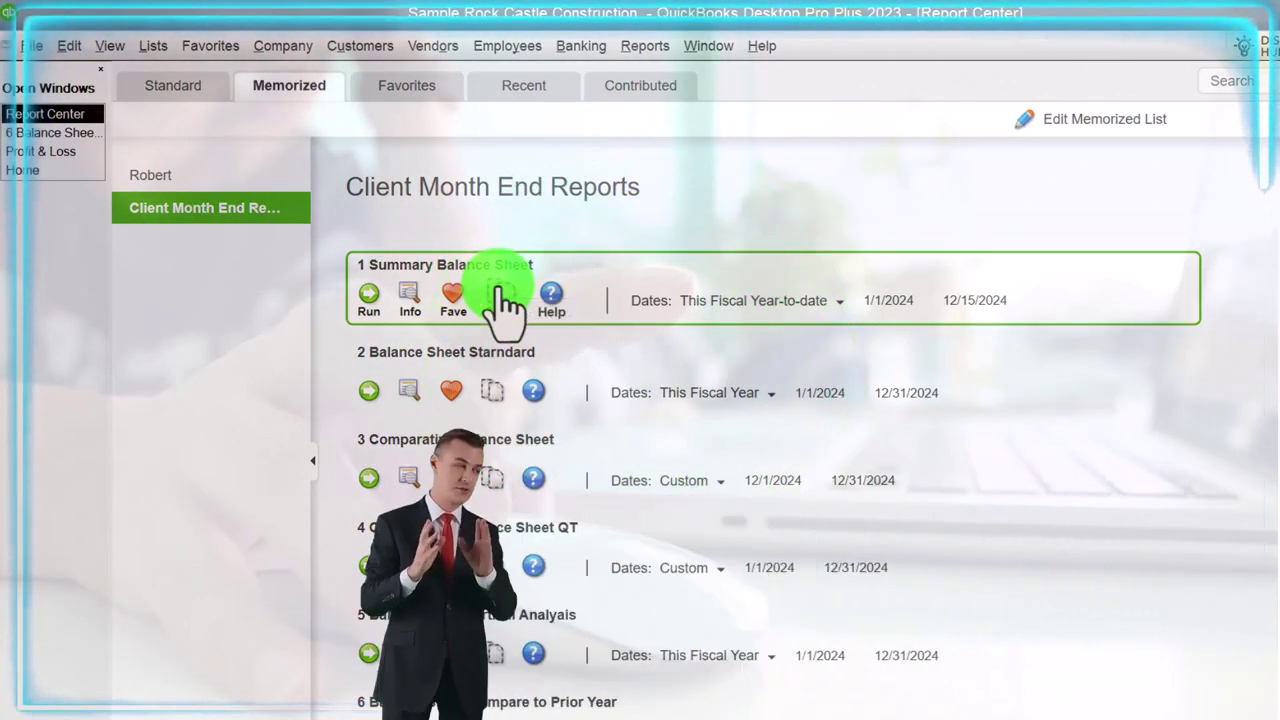
pyautogui.scroll(-1, 375, 400)
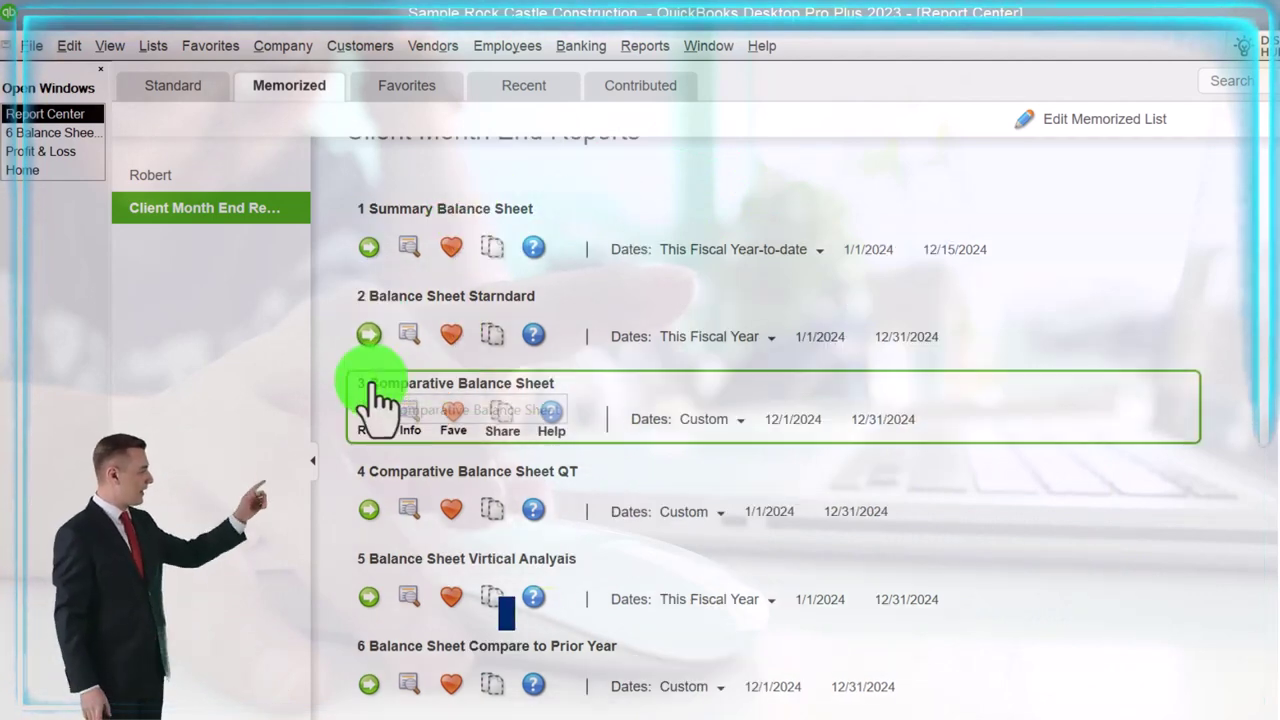